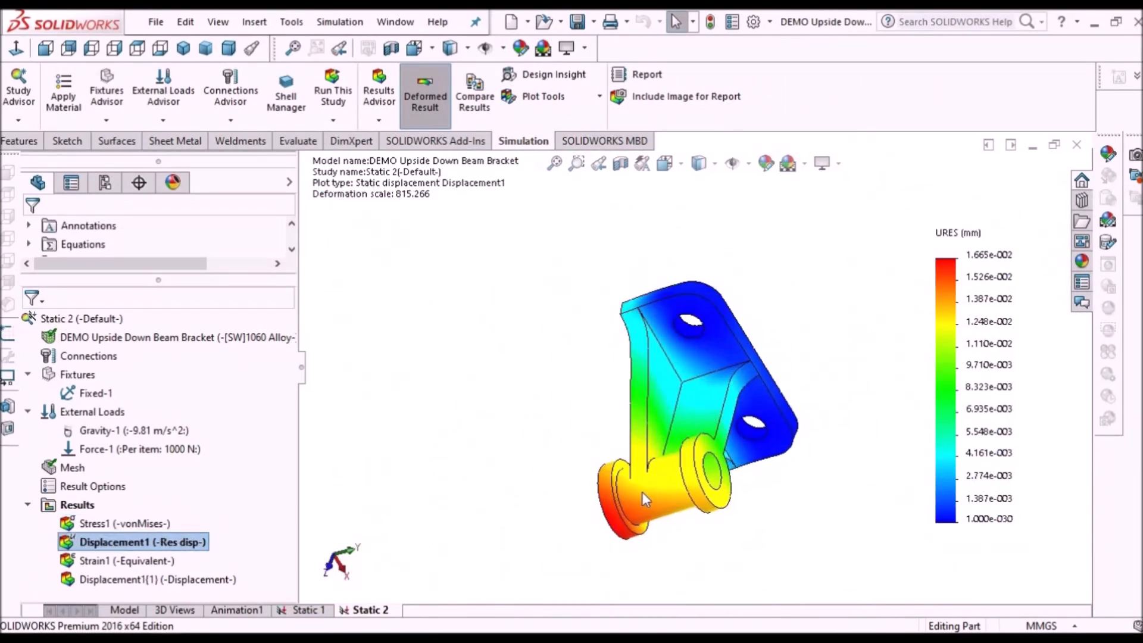
middle_click_drag(646, 500, 732, 546)
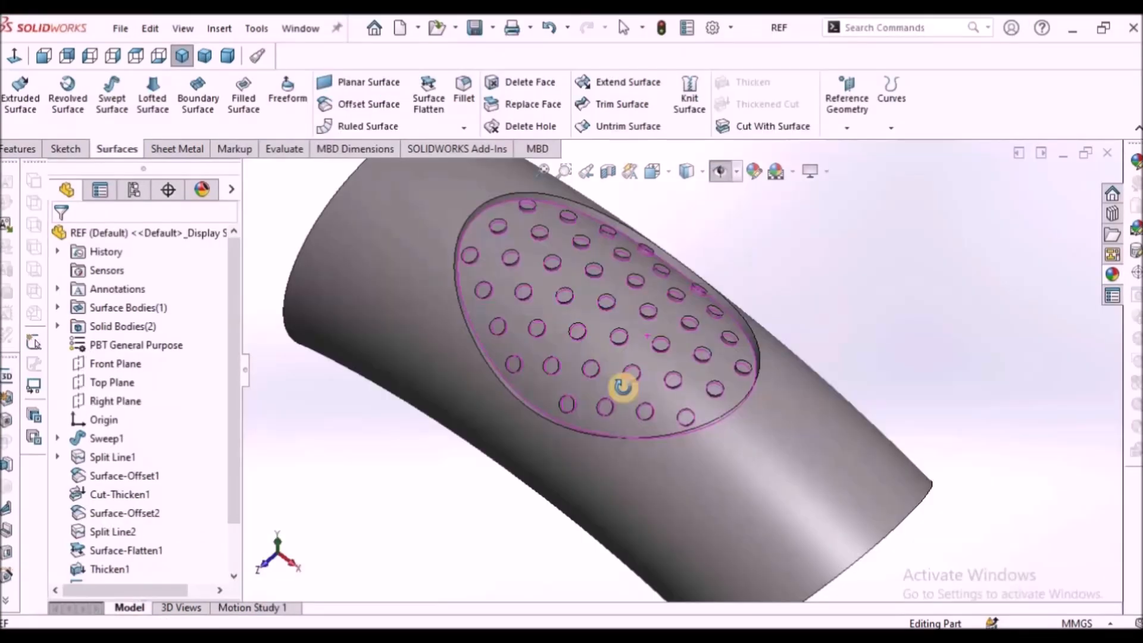
middle_click_drag(622, 385, 761, 383)
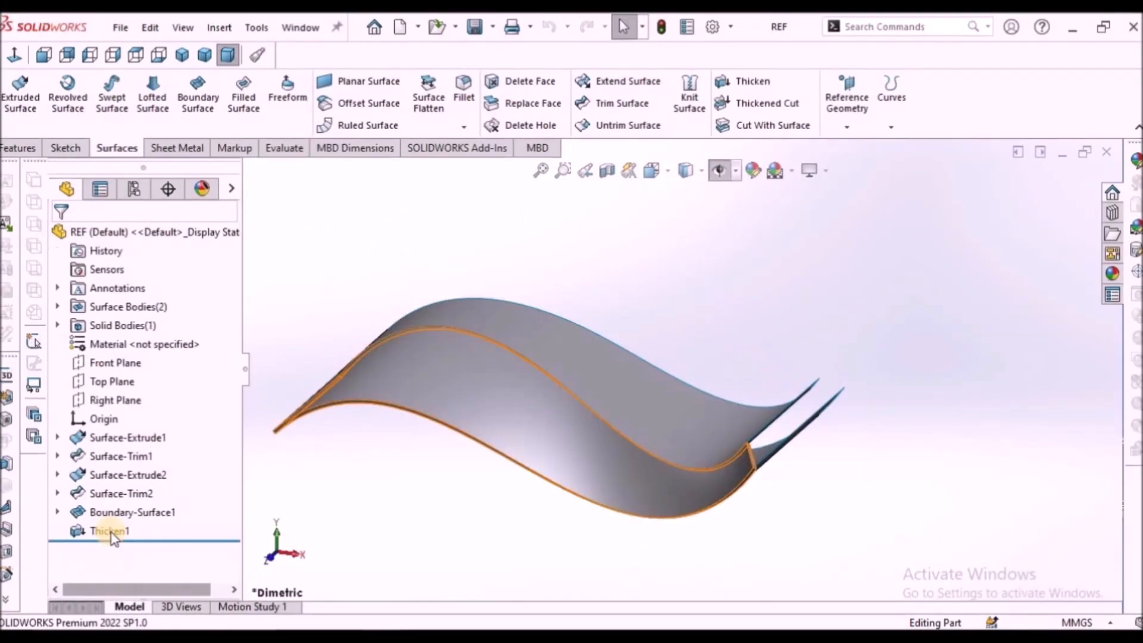
right_click(96, 530)
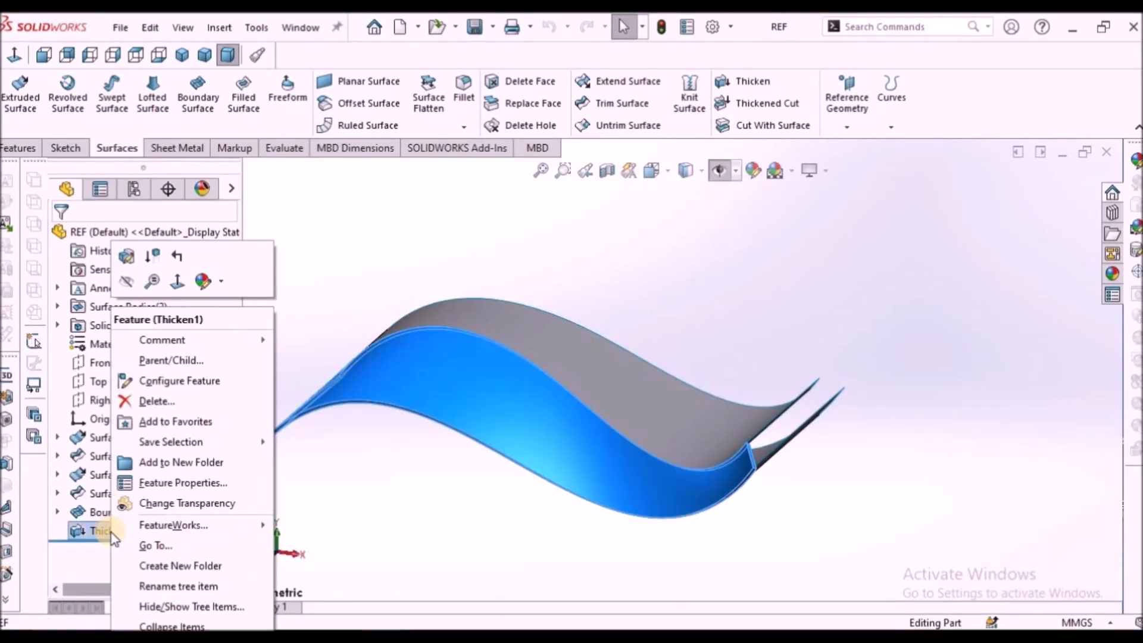
left_click(127, 284)
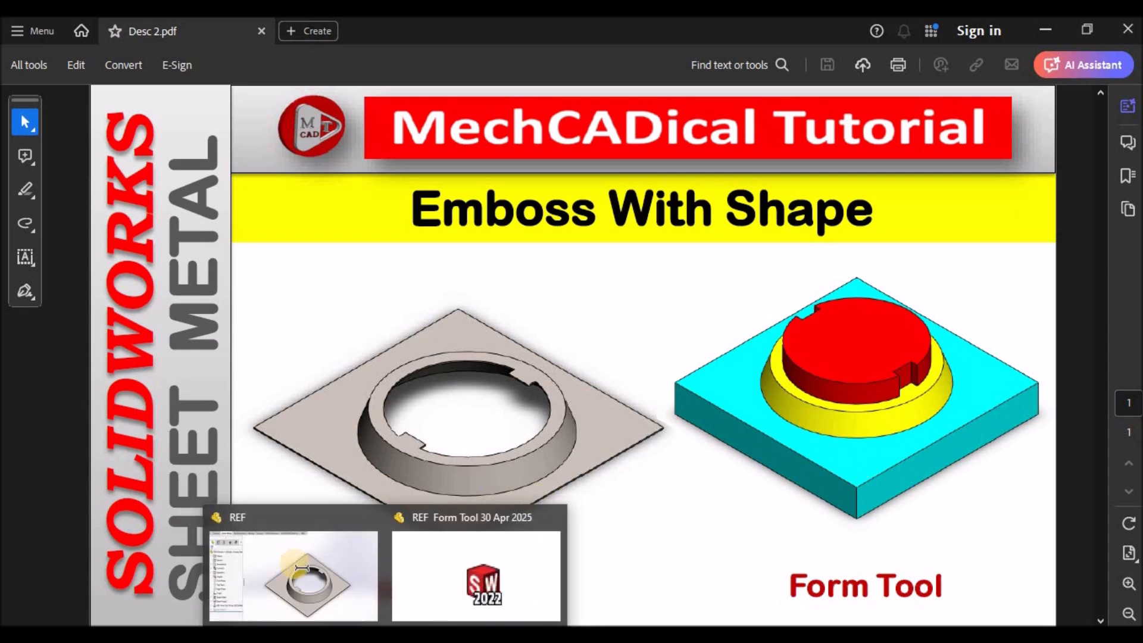
- Examine the embossed sheet metal part REF, switch to the part REF Form Tool 30 Apr 2025 and examine its shape
left_click(291, 563)
middle_click_drag(659, 381, 645, 346)
scroll(697, 403, "up", 4)
scroll(698, 403, "down", 2)
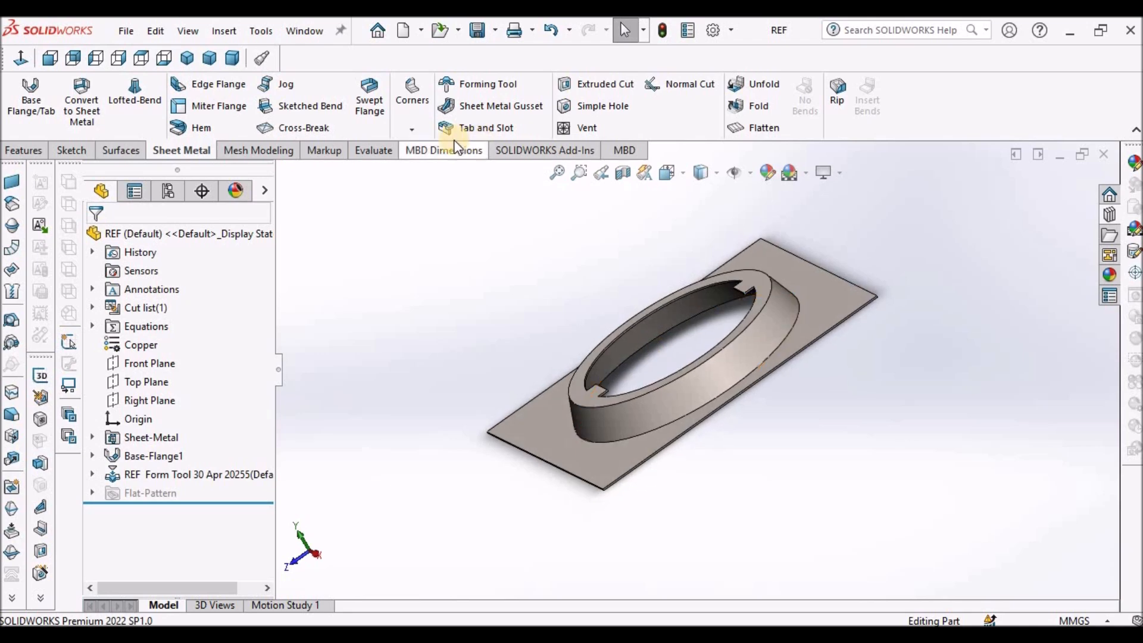
left_click(313, 31)
left_click(365, 230)
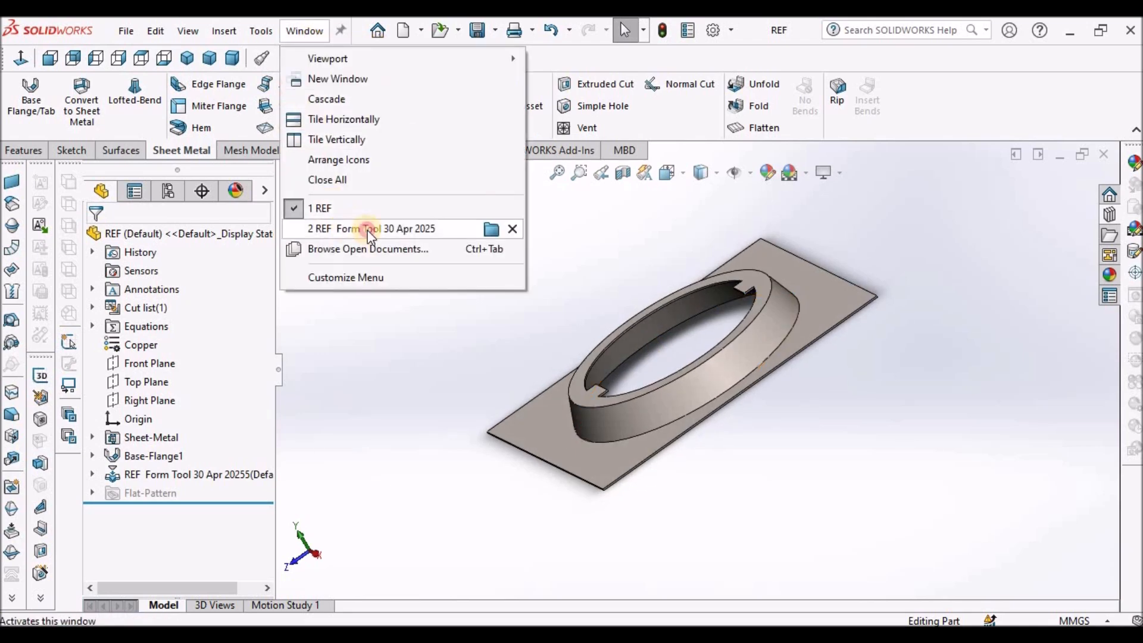
left_click(691, 330)
middle_click_drag(691, 331, 714, 454)
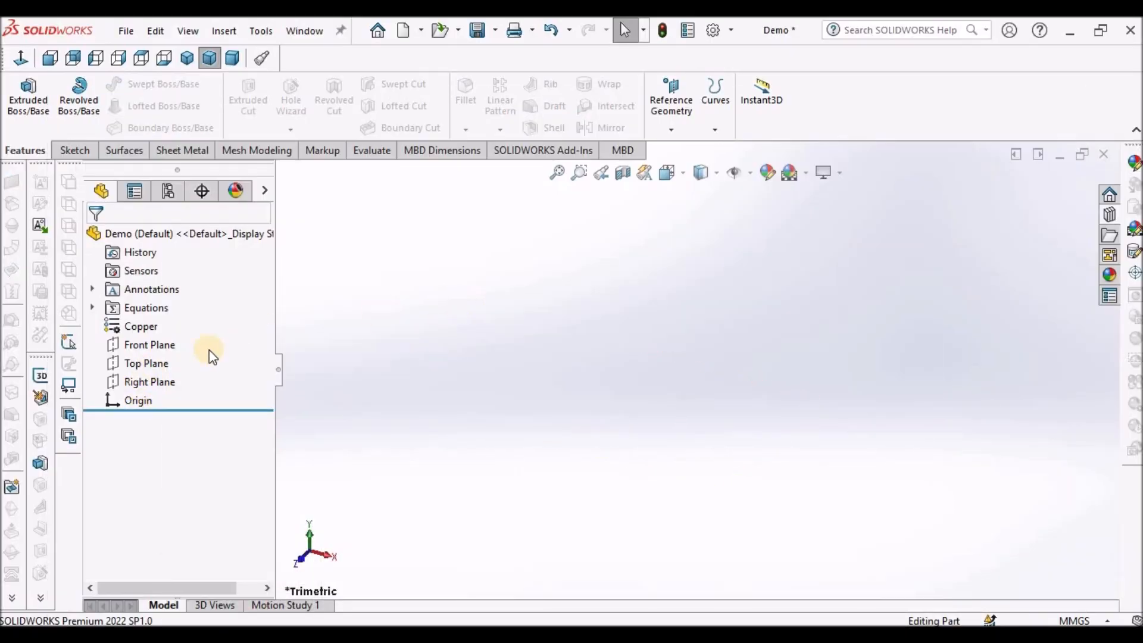
- Sketch a center rectangle about 46 by 25 mm on the Top Plane, centred on the origin
left_click(152, 362)
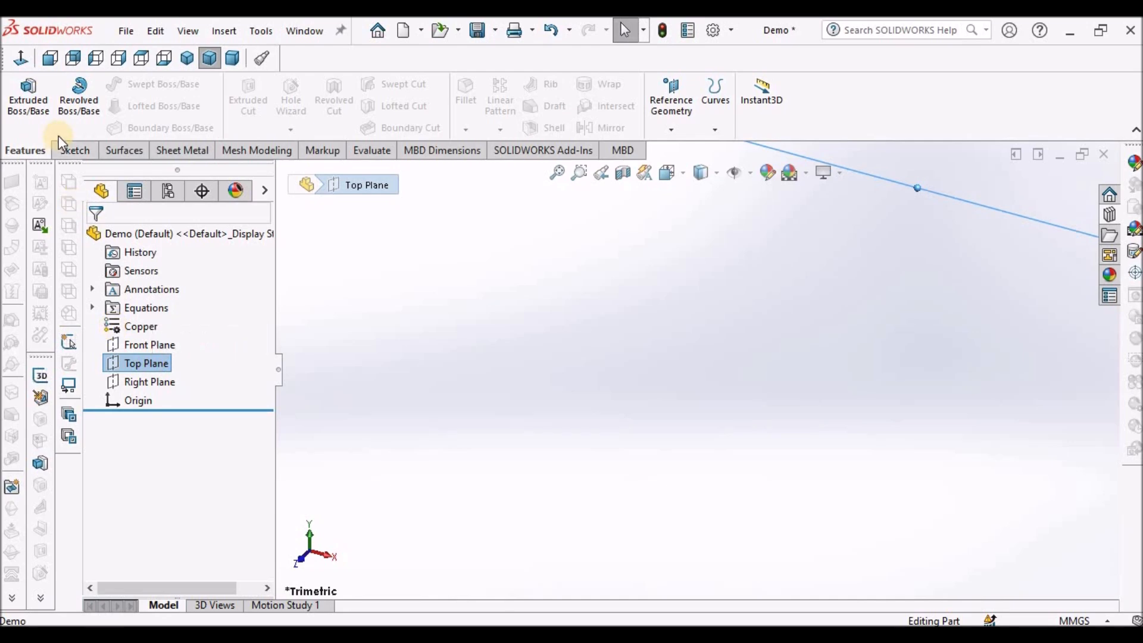
left_click(67, 151)
left_click(21, 94)
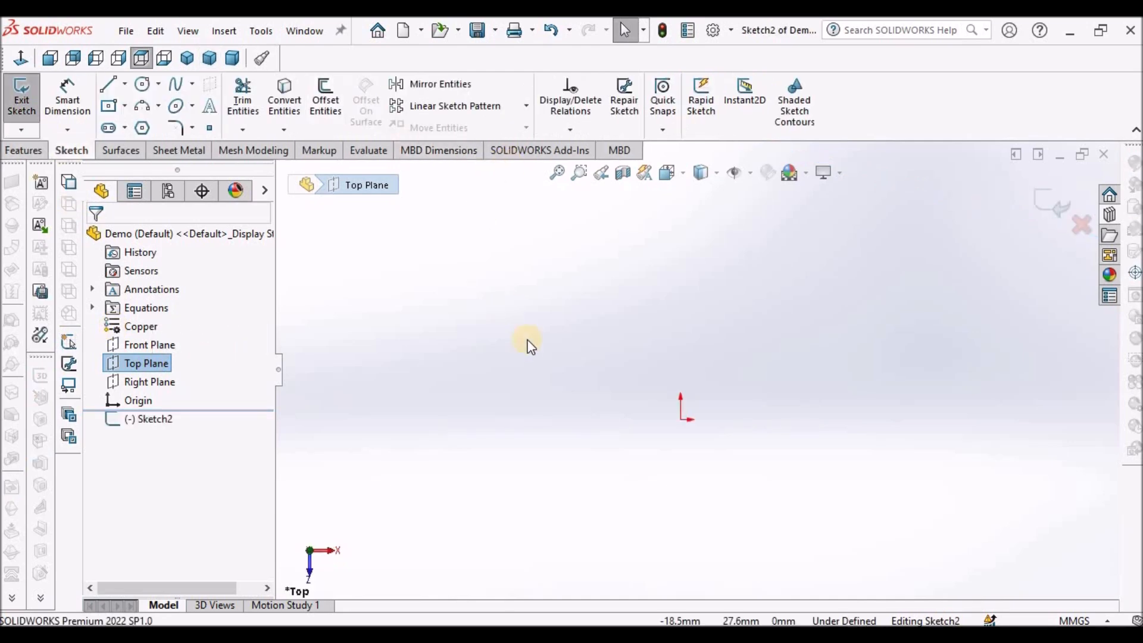
left_click(109, 105)
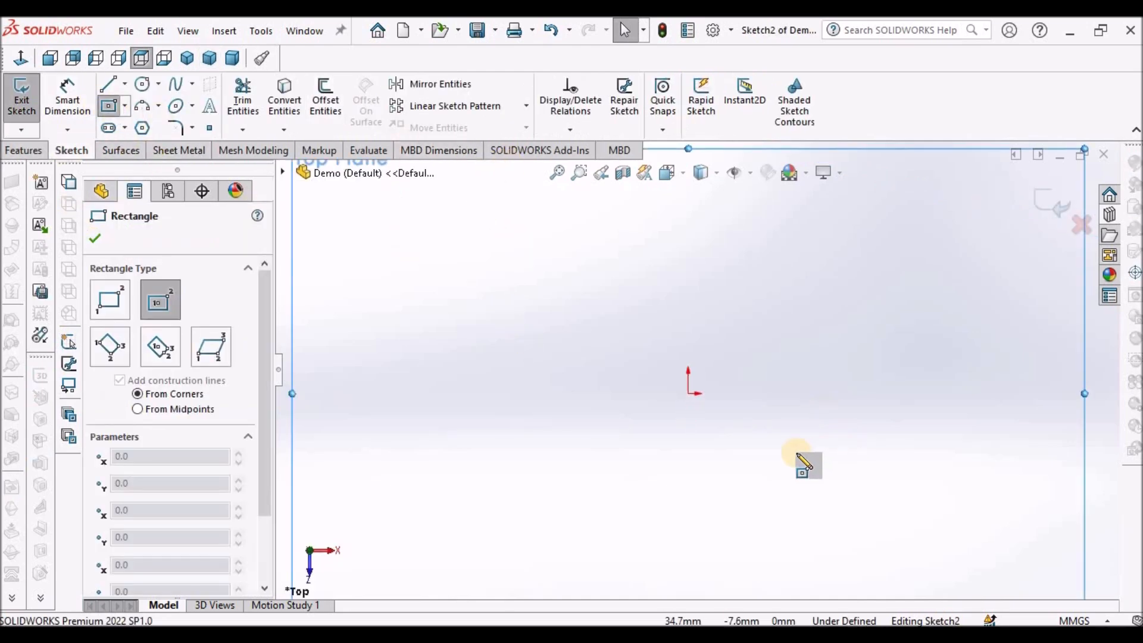
left_click(688, 393)
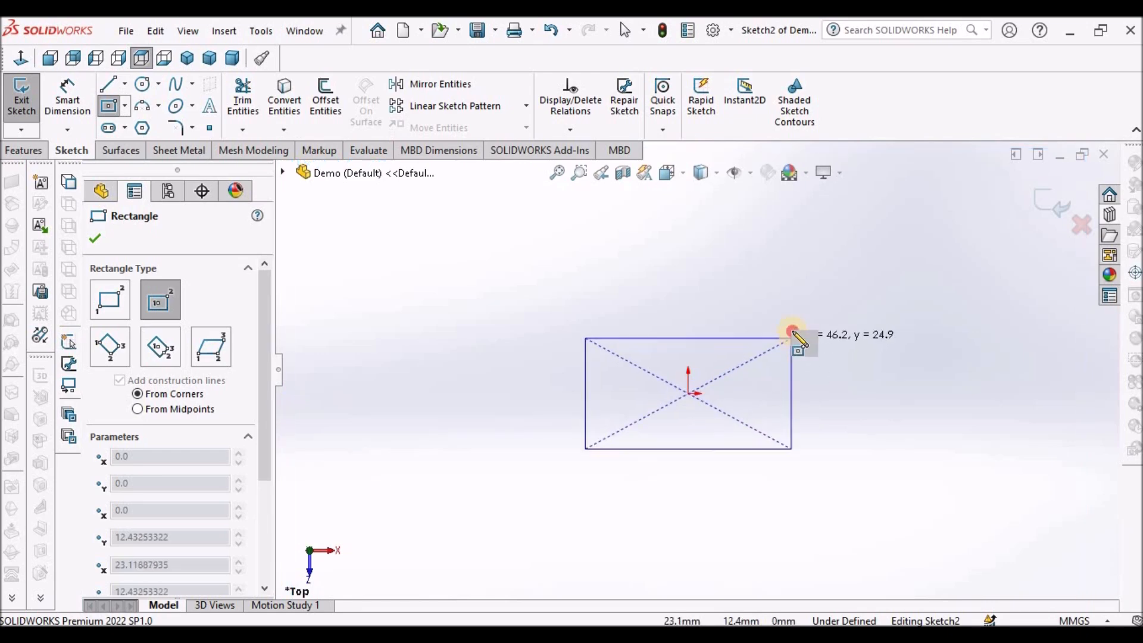
left_click(792, 337)
right_click(837, 285)
left_click(832, 289)
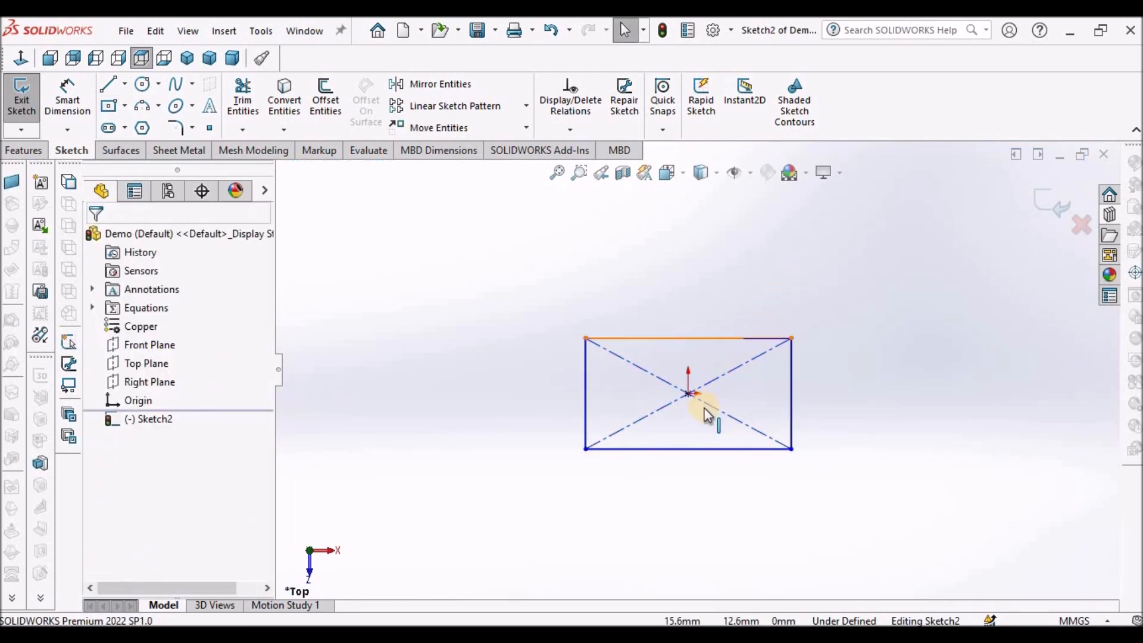
- Add an Equal relation between two adjacent sides of the rectangle to make it a square
left_click(711, 449)
left_click(792, 393)
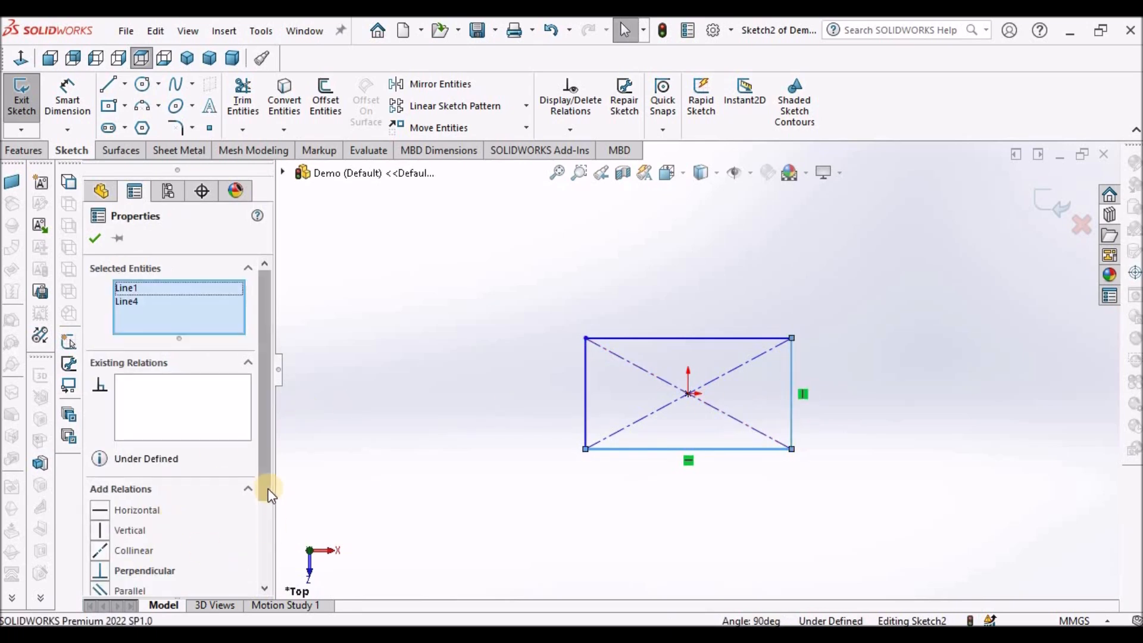
scroll(153, 527, "down", 2)
left_click(78, 328)
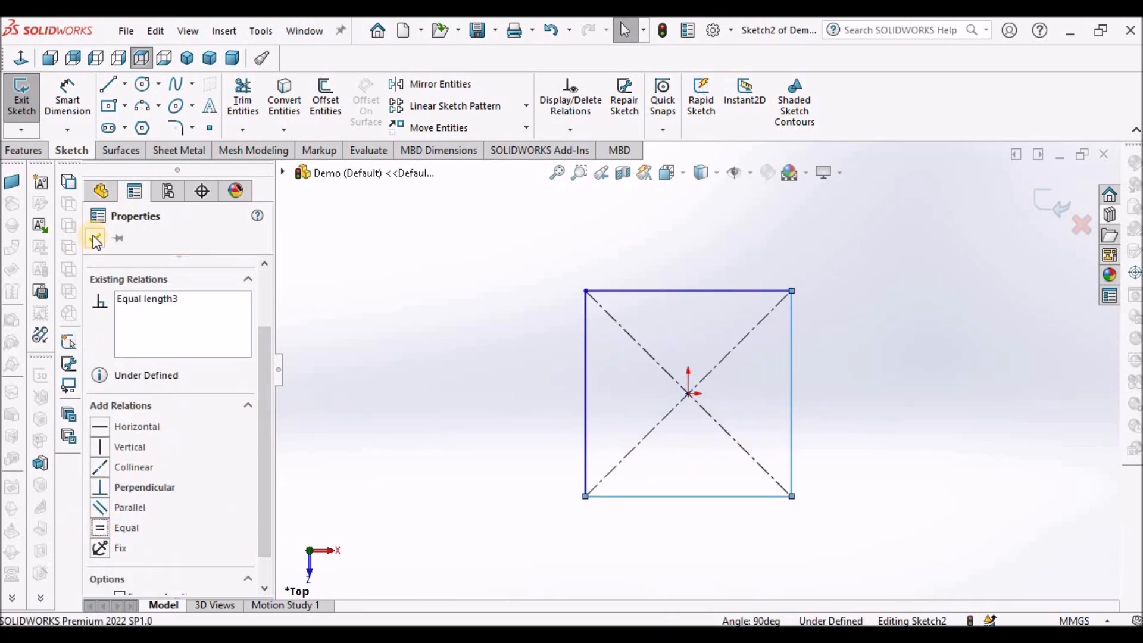
key("Escape")
- Extrude the square sketch 3 mm as a blind boss to form the base plate
left_click(6, 154)
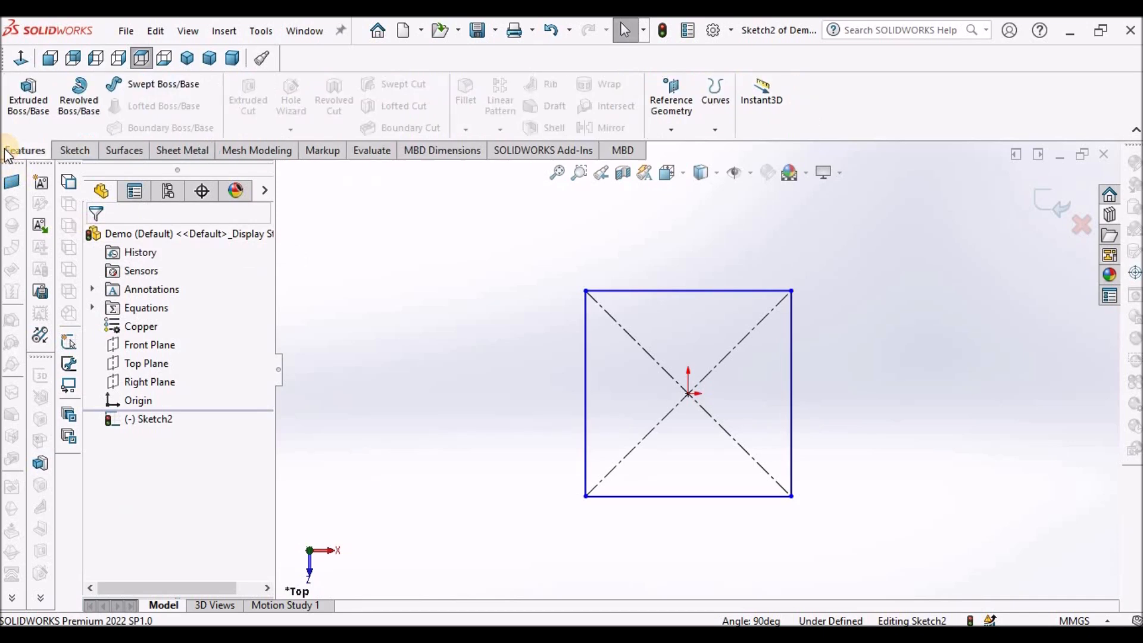
left_click(28, 96)
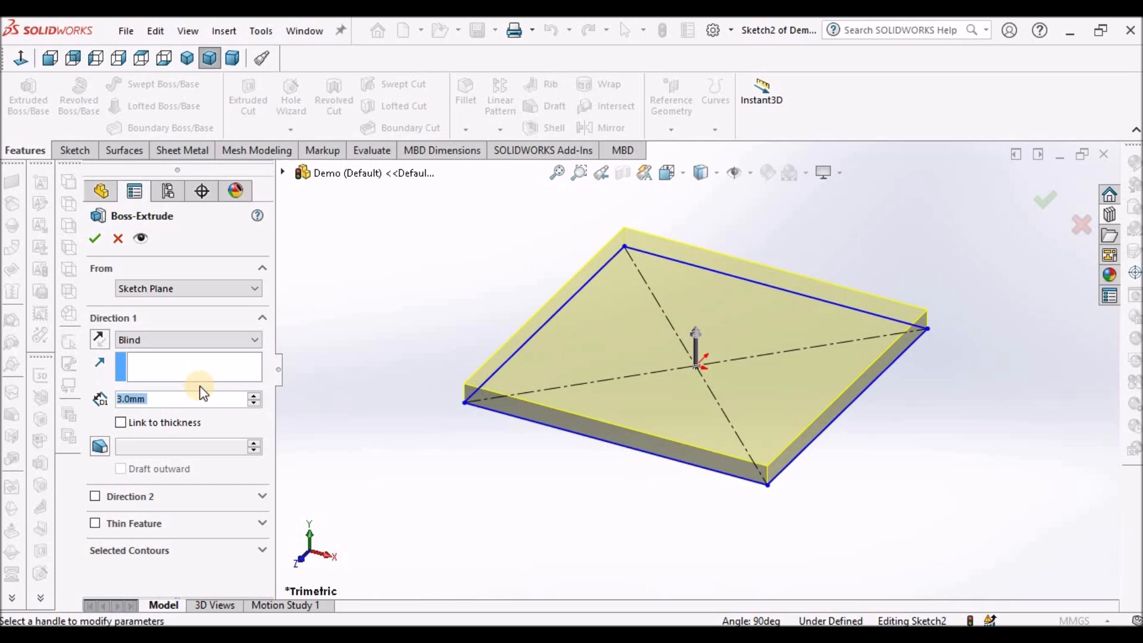
left_click(92, 237)
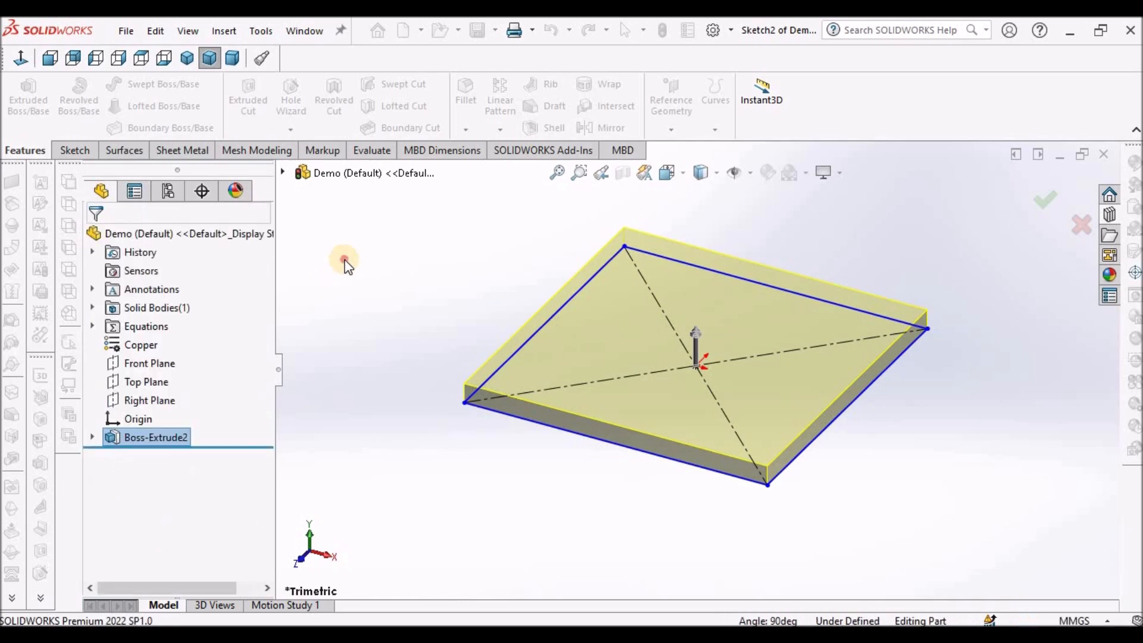
- Sketch a circle about 16 mm in diameter on the plate's upper face, centred on the origin
left_click(649, 337)
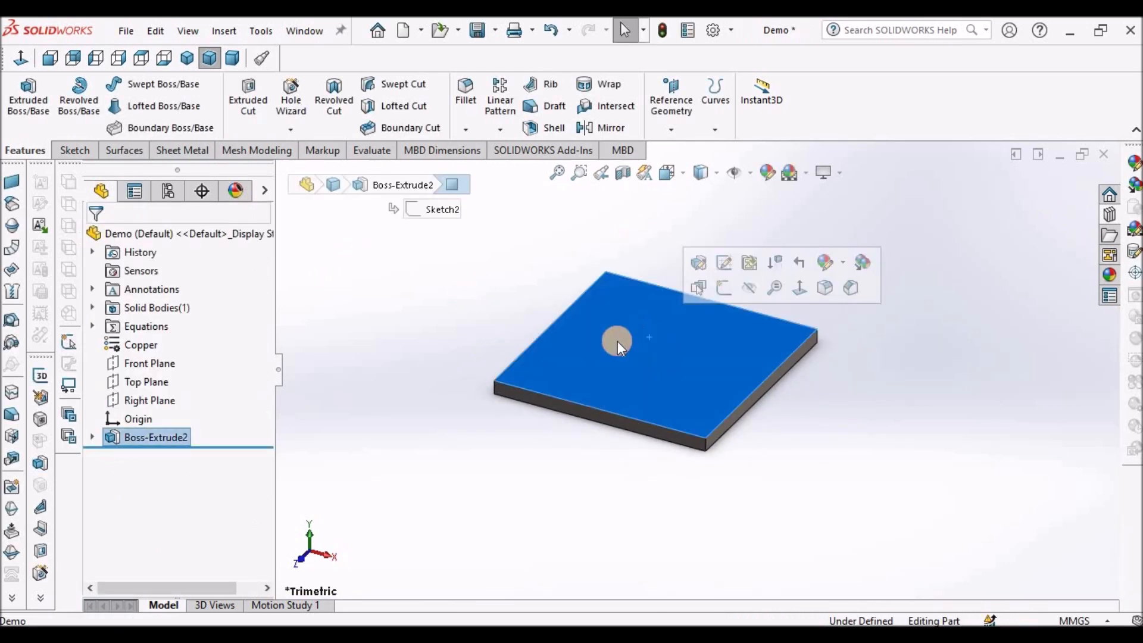
left_click(73, 150)
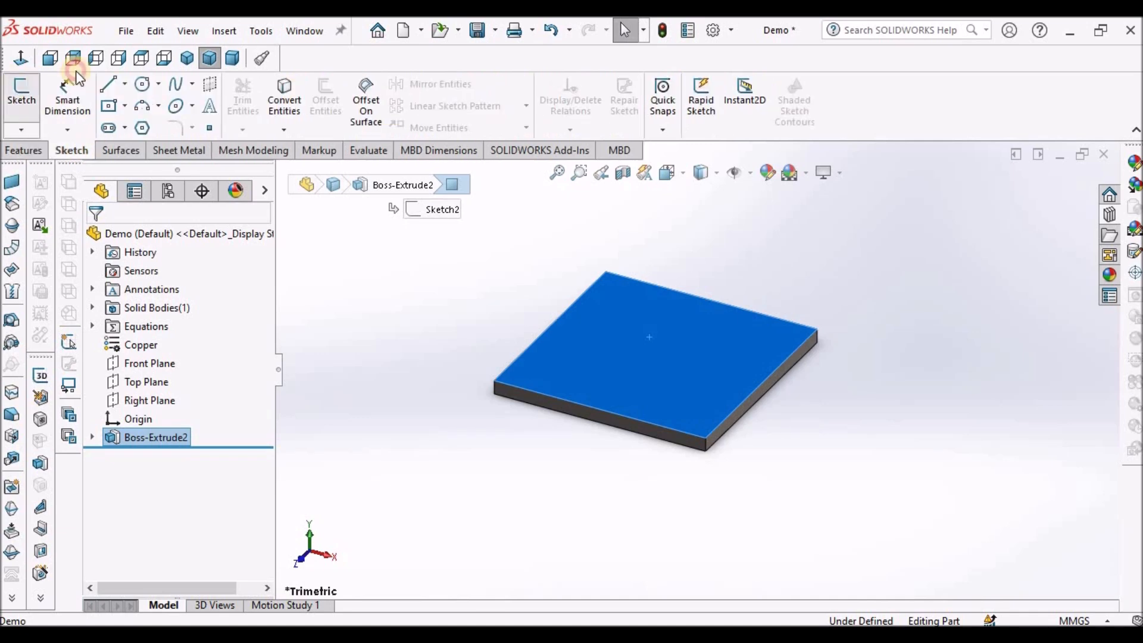
left_click(21, 95)
left_click(142, 84)
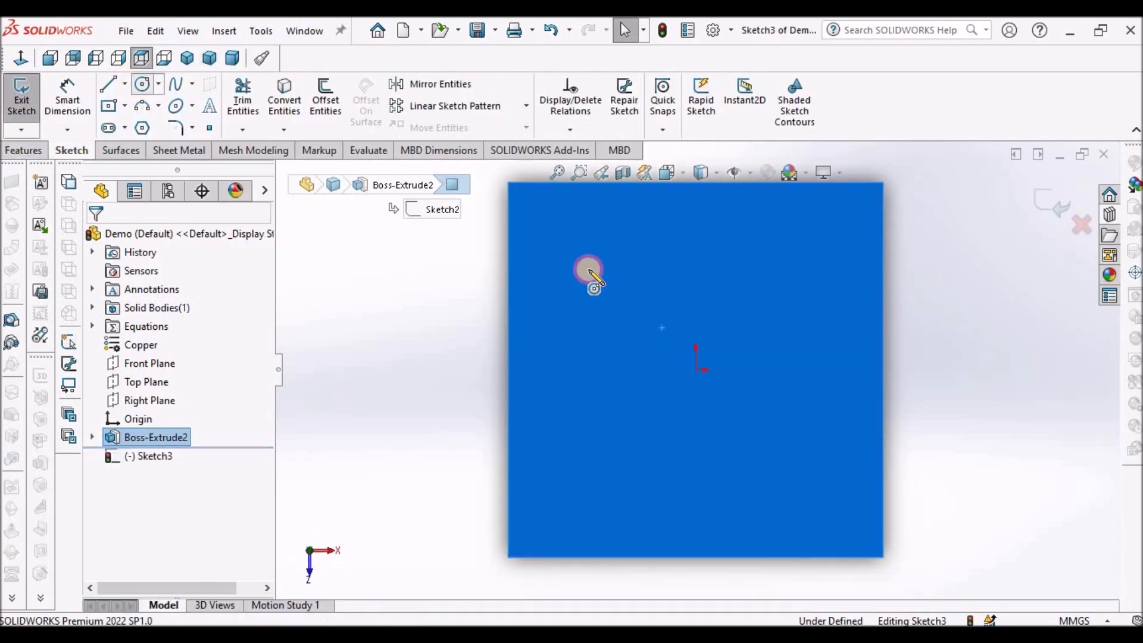
left_click(698, 370)
left_click(741, 324)
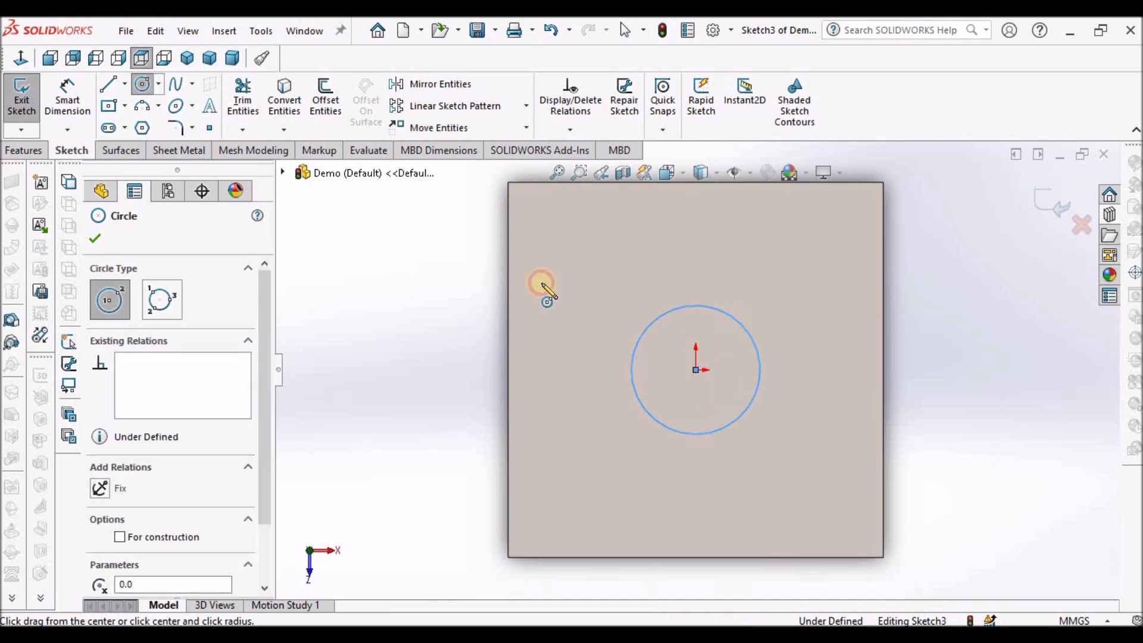
right_click(410, 281)
left_click(422, 289)
- Dimension the circle's diameter as 15 mm and finish the sketch
left_click(67, 95)
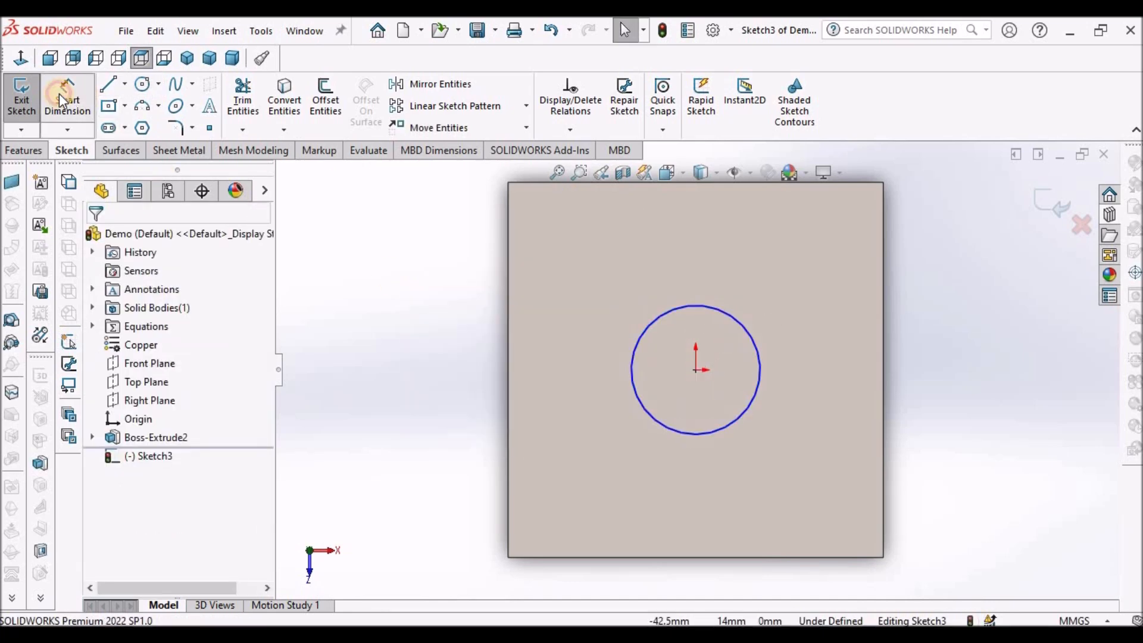
left_click(751, 337)
left_click(794, 308)
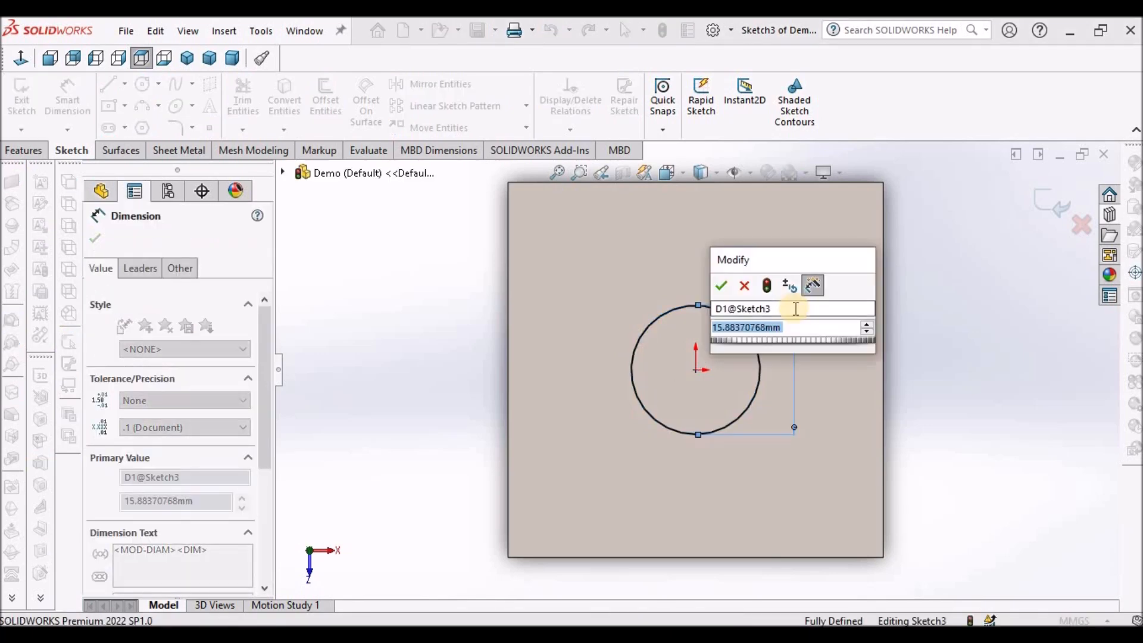
key("Return")
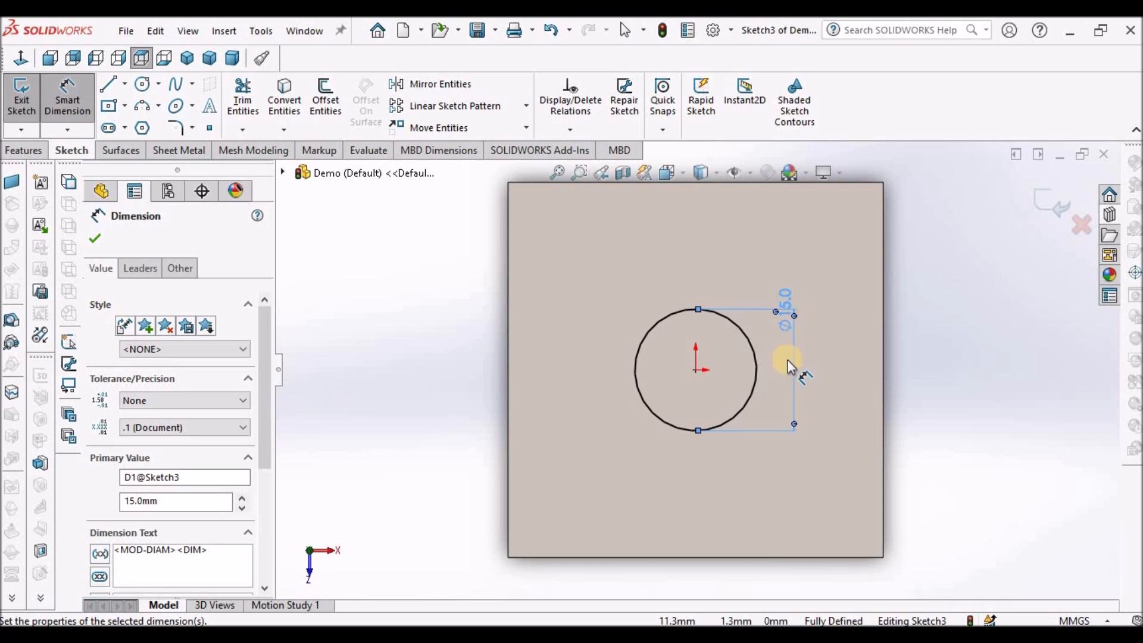
double_click(788, 312)
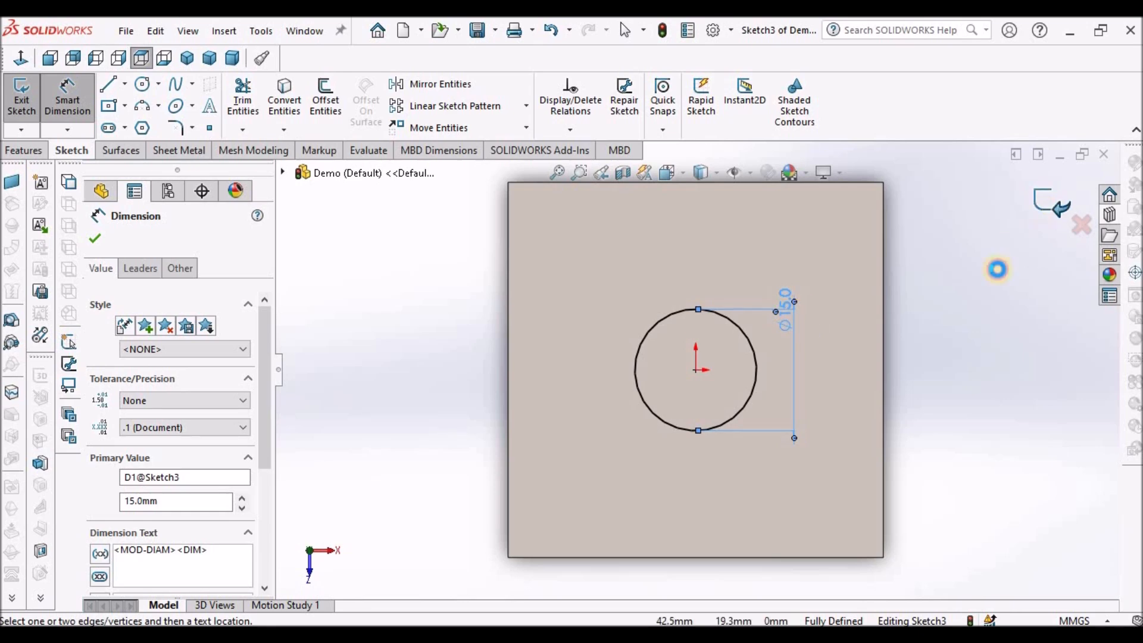
- Edit the base plate's sketch, dimension the square's side as 20 mm and exit the sketch
left_click(92, 438)
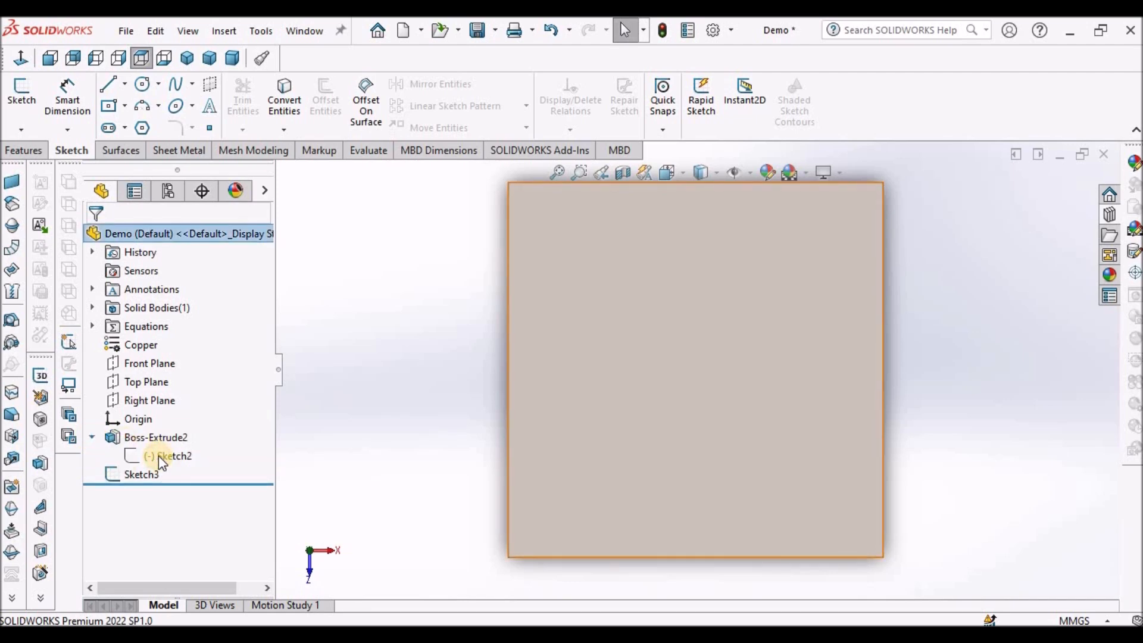
right_click(158, 455)
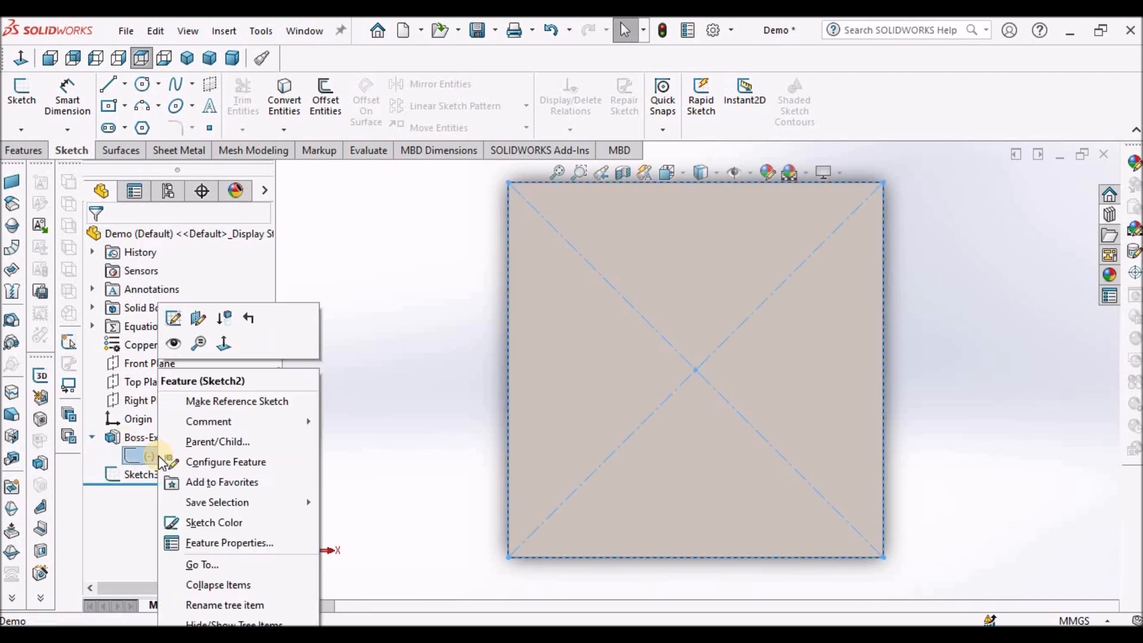
left_click(172, 319)
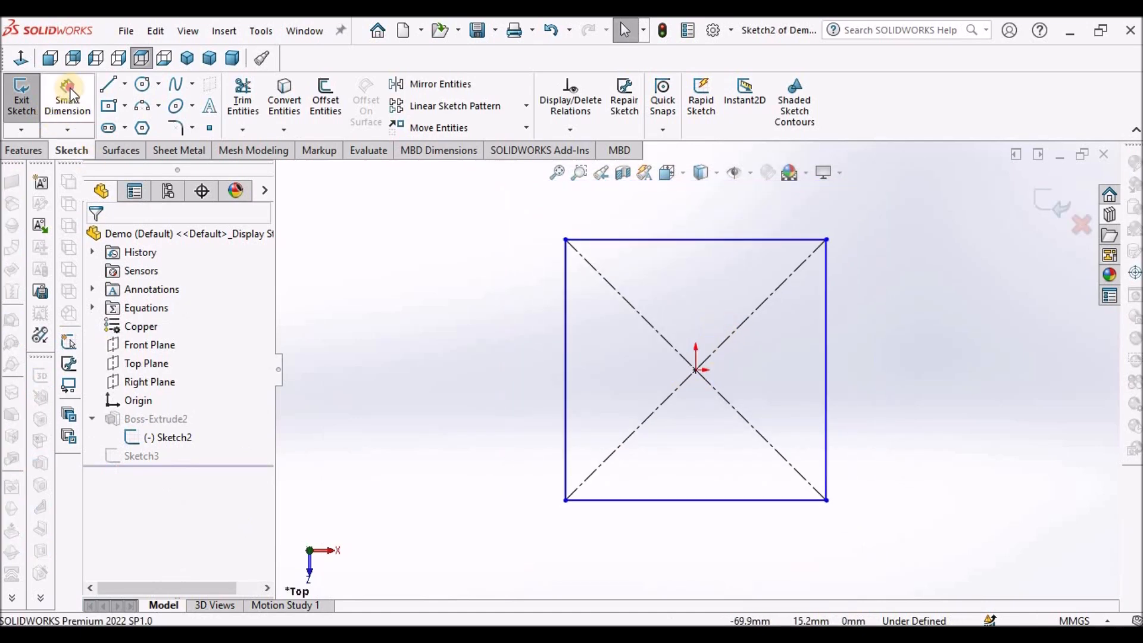
left_click(67, 93)
left_click(665, 500)
left_click(665, 525)
type("20")
key("Return")
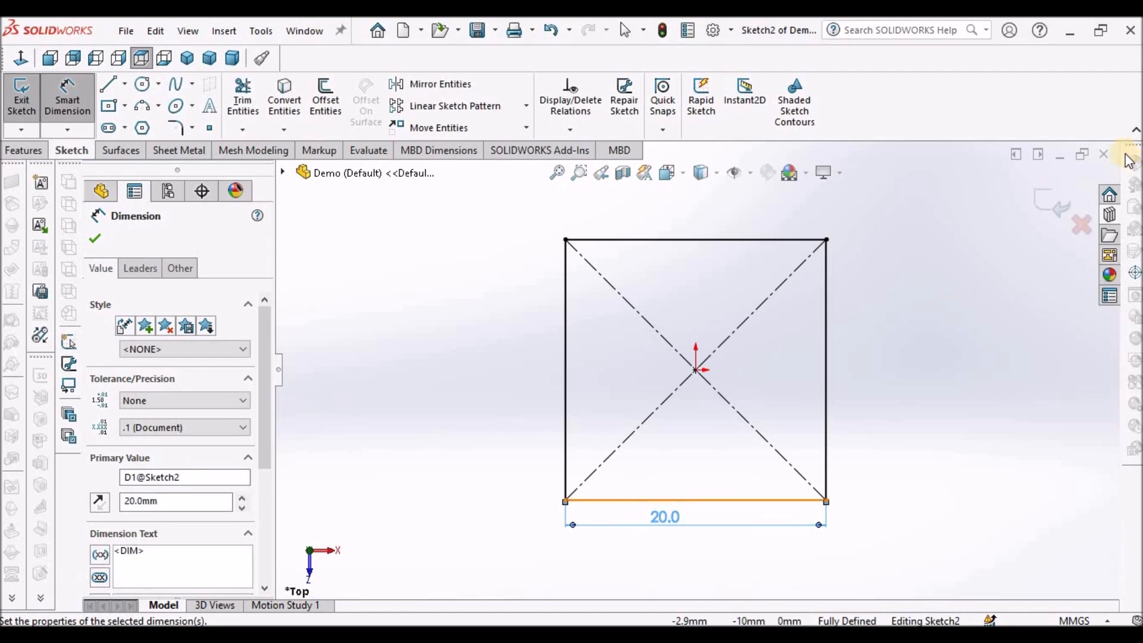
left_click(1051, 205)
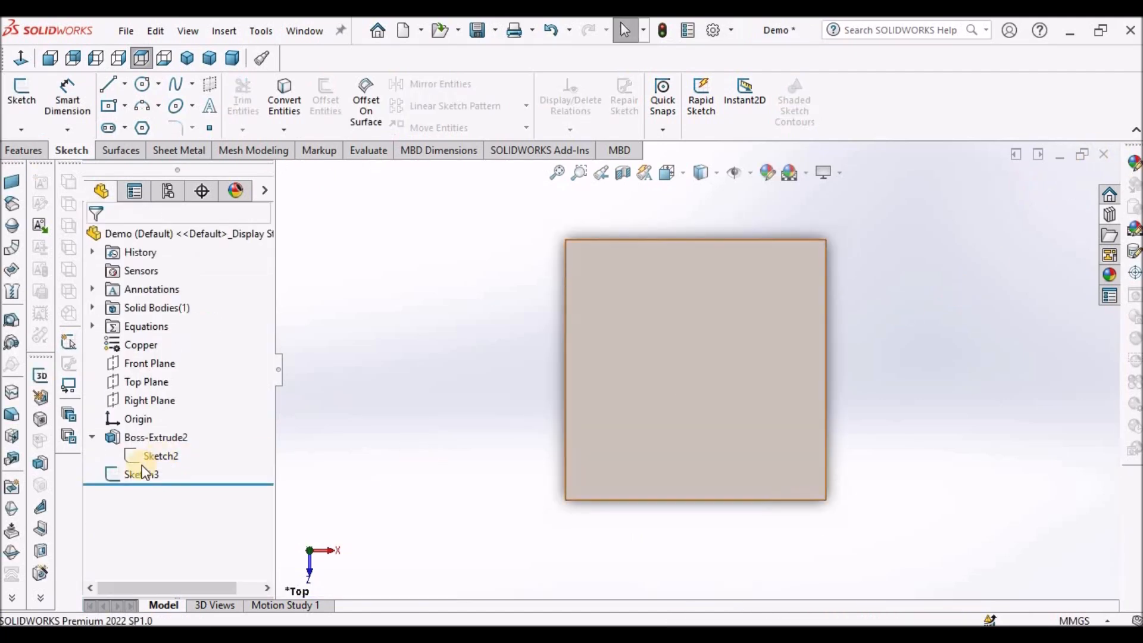
- Reopen the circle's sketch to check its diameter dimension, and close it without changes
right_click(149, 473)
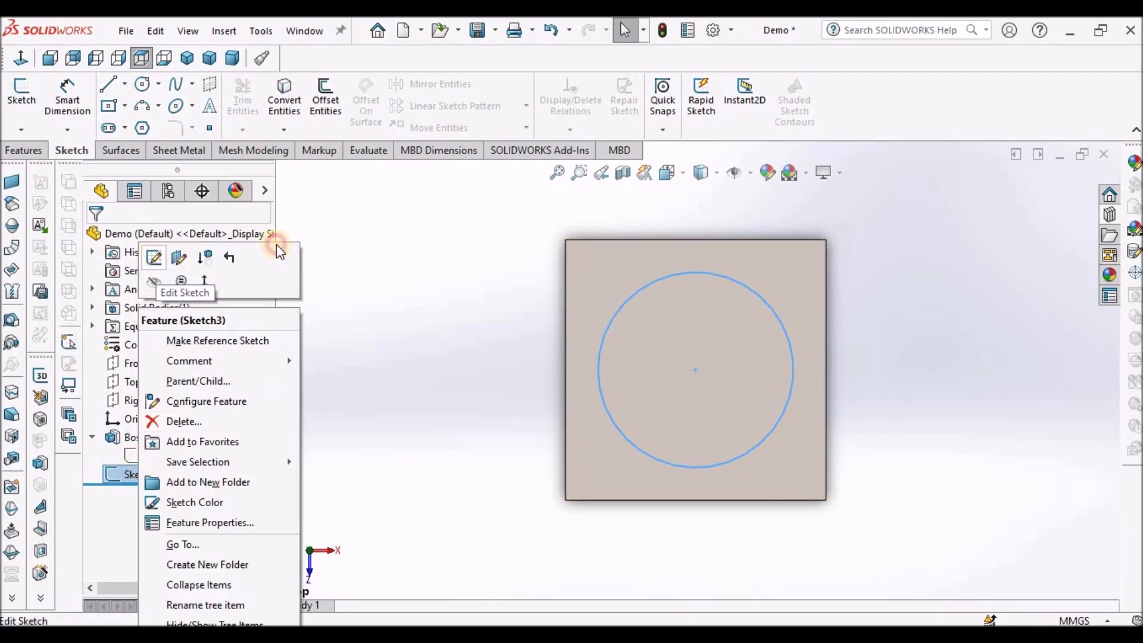
left_click(156, 257)
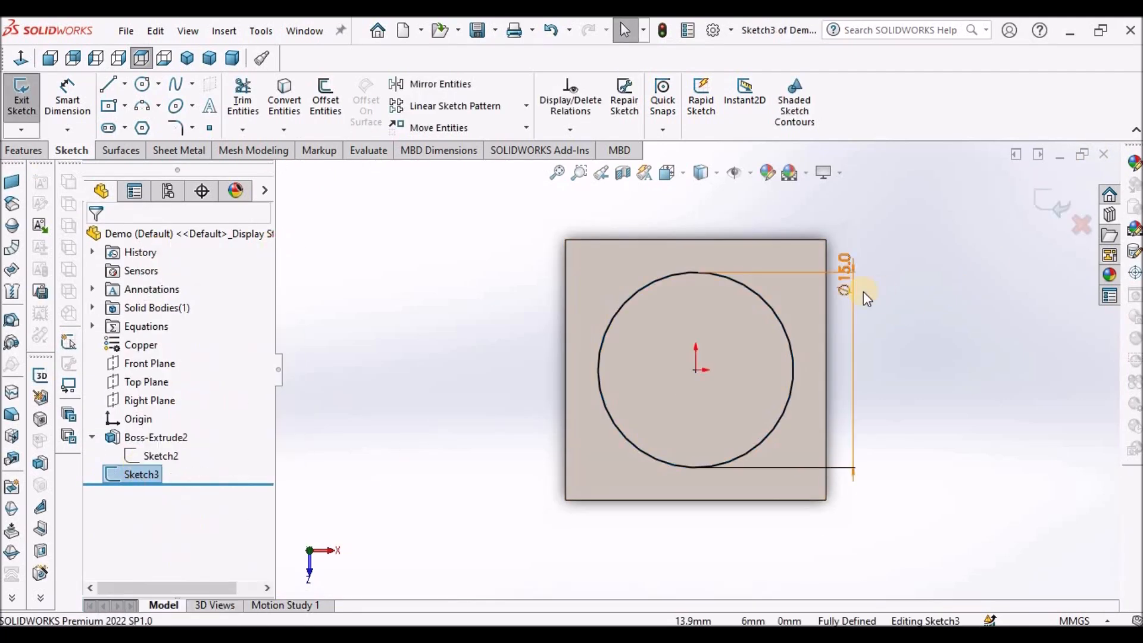
left_click(1043, 198)
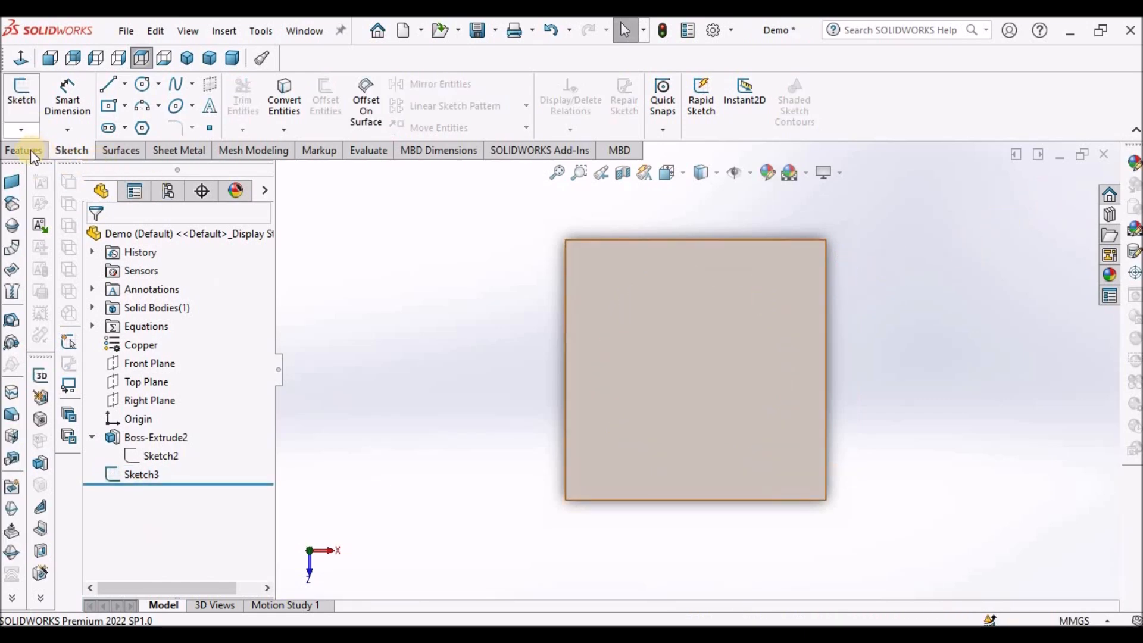
- Extrude the circle sketch on the plate 2 mm as a merged boss with a 20° inward draft
left_click(138, 474)
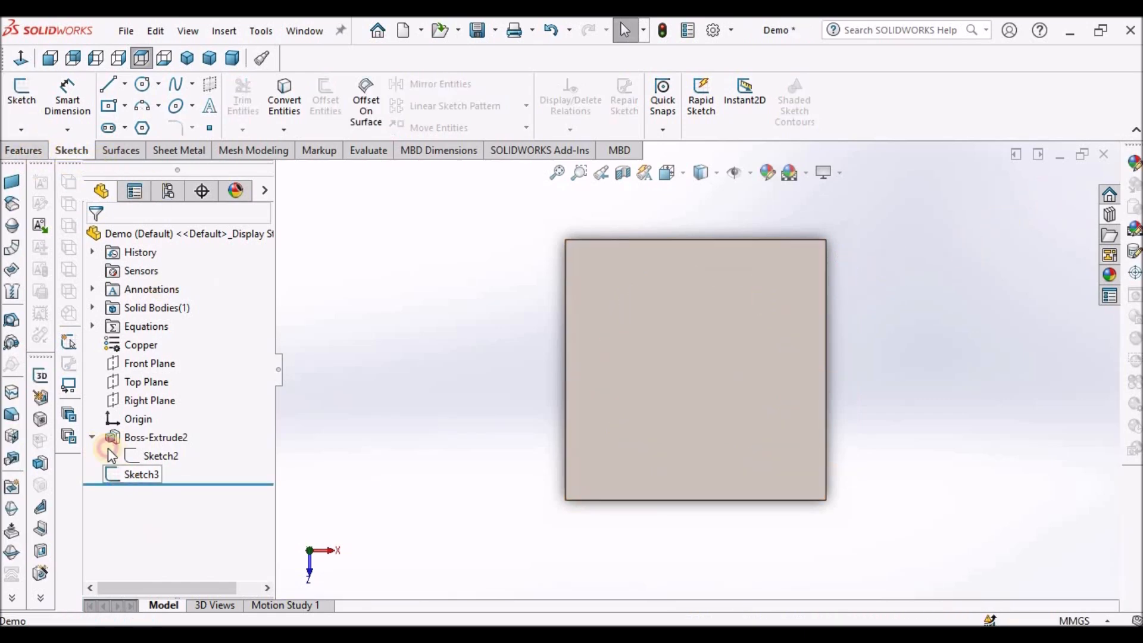
left_click(23, 150)
left_click(28, 95)
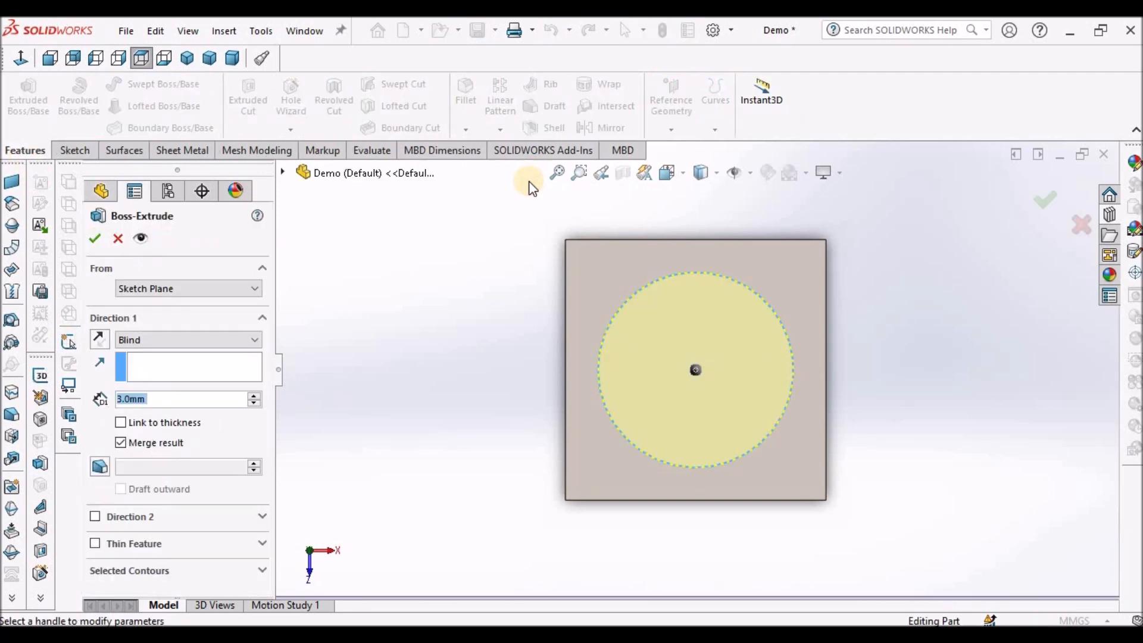
left_click(187, 58)
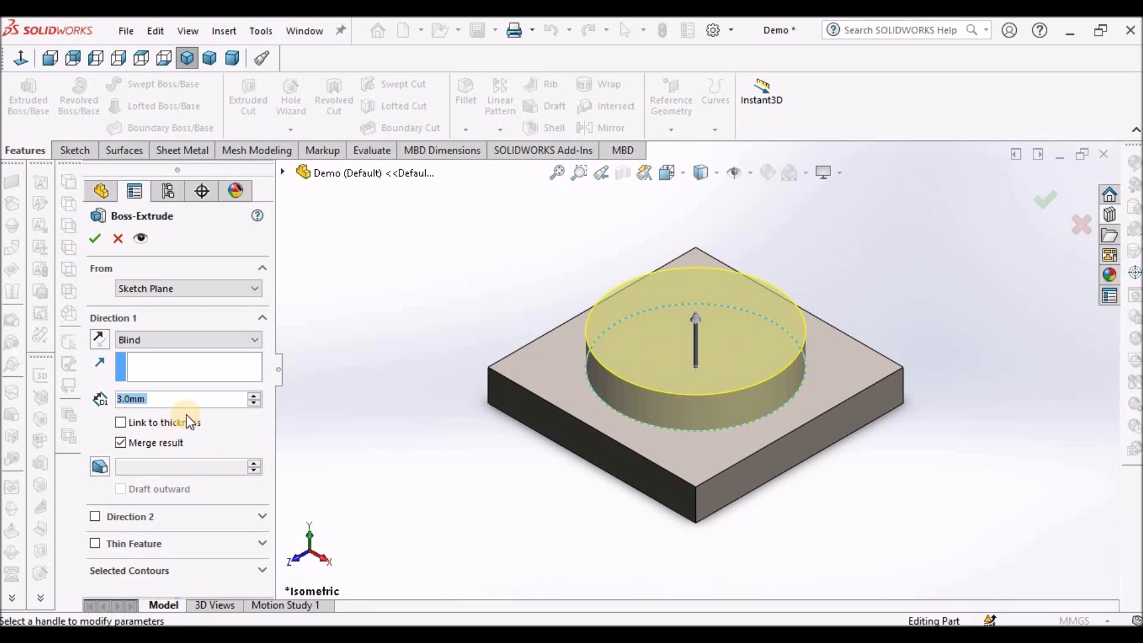
type("2")
key("Return")
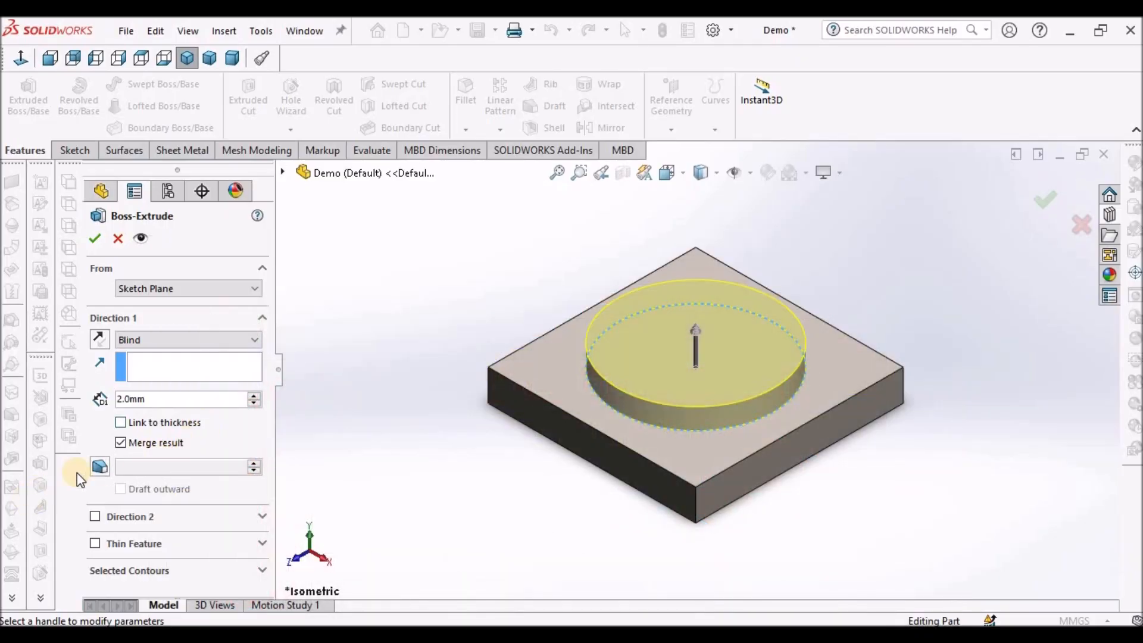
left_click(98, 466)
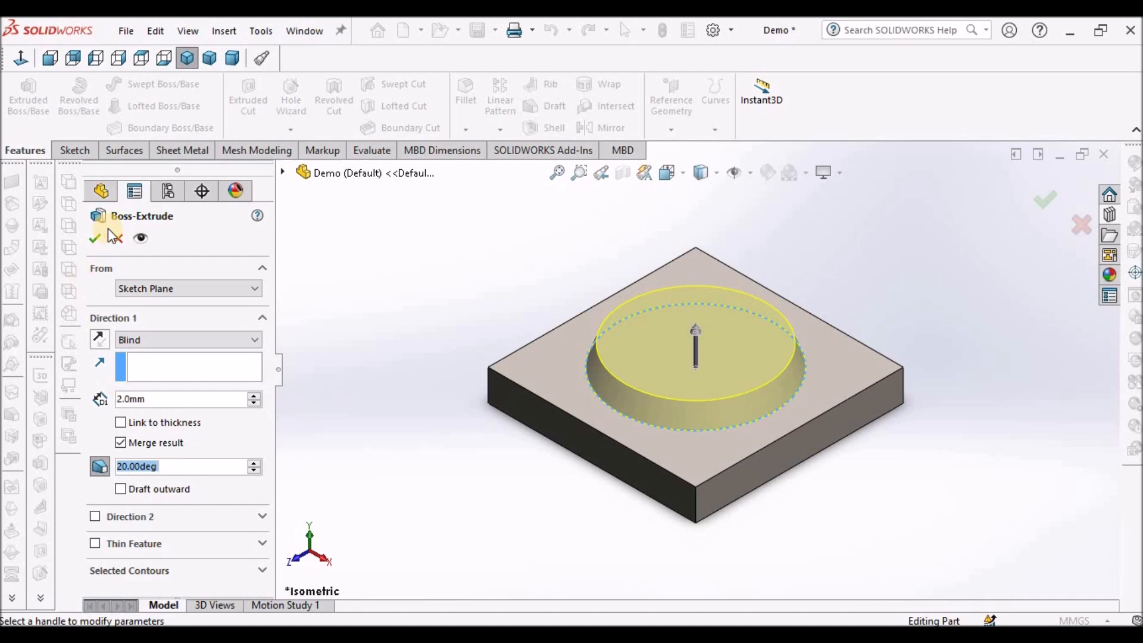
left_click(95, 238)
- Start a sketch on the tapered boss's top face and offset the face's circular edge 1 mm inward
scroll(696, 378, "up", 3)
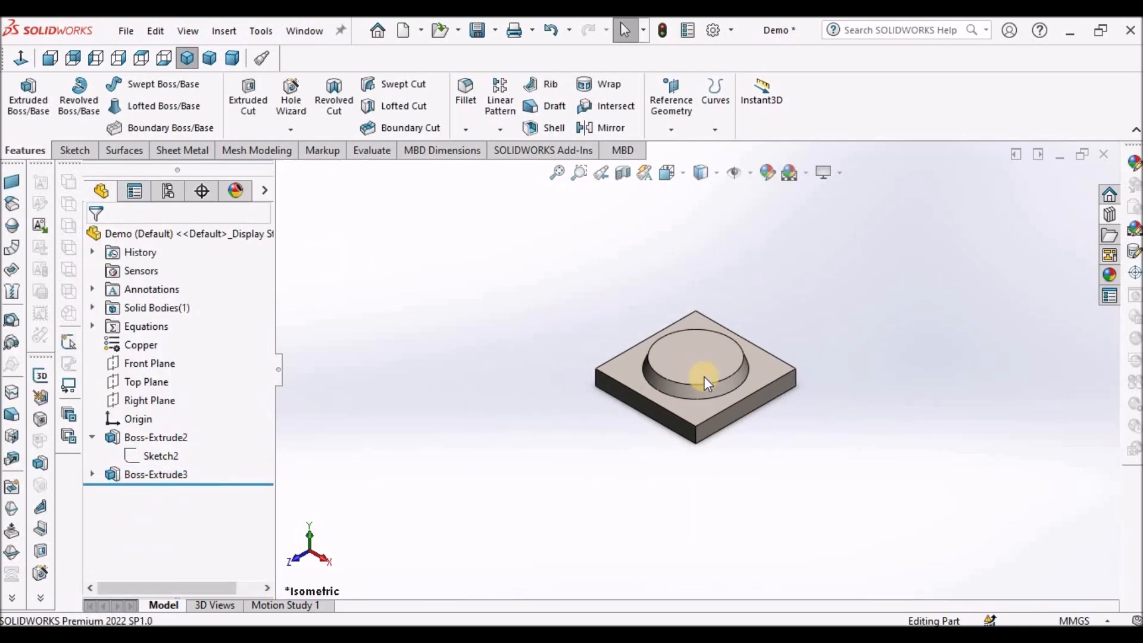
left_click(698, 363)
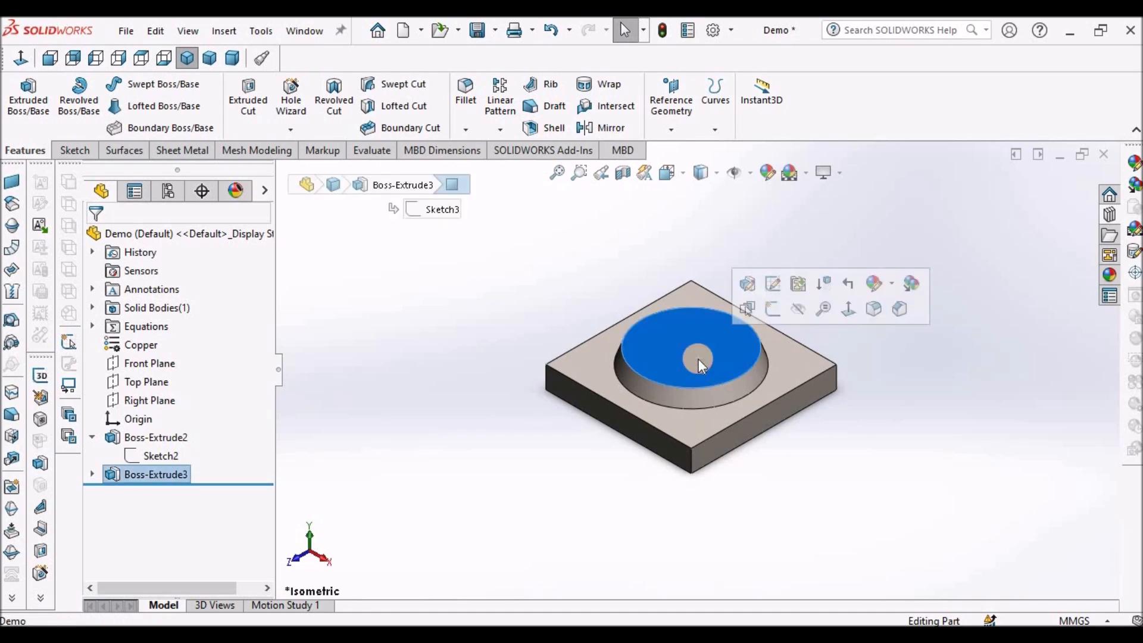
left_click(67, 152)
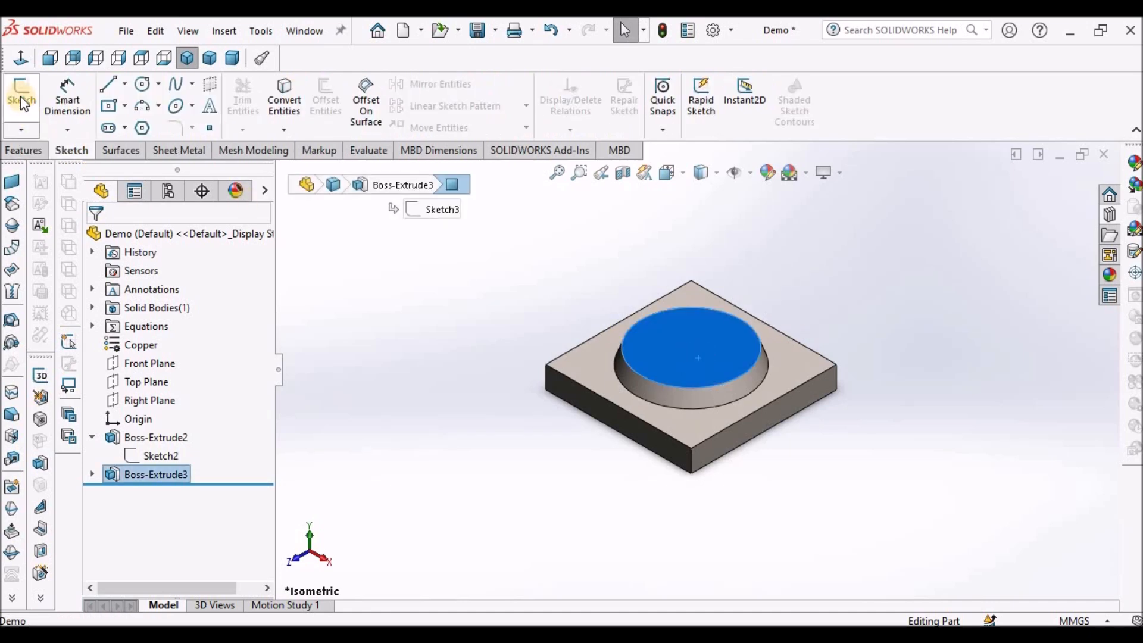
left_click(21, 93)
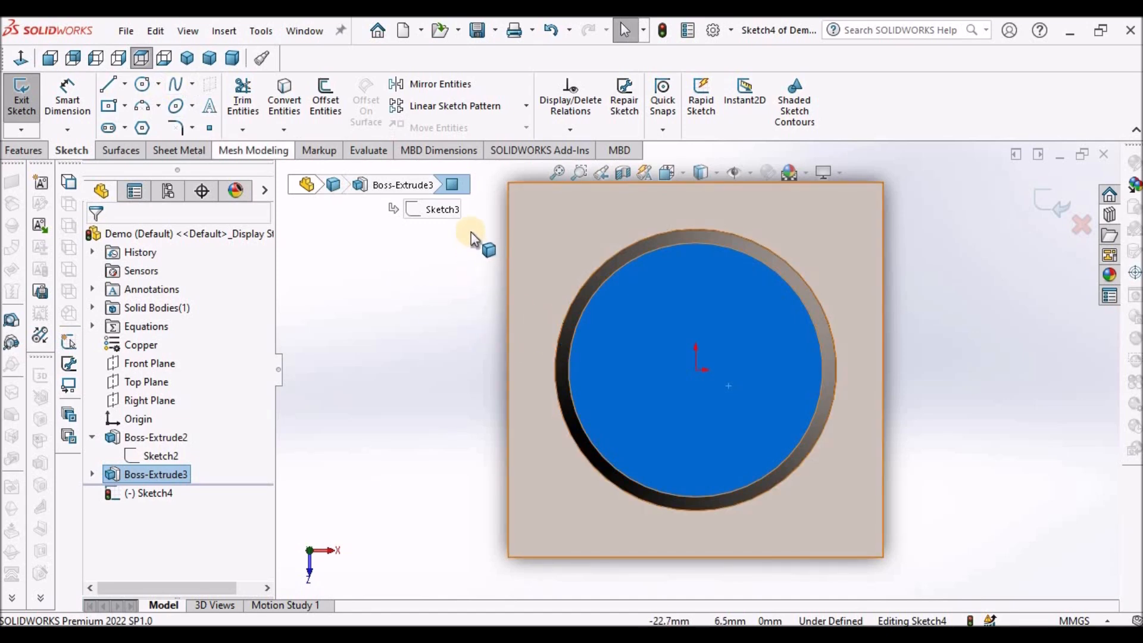
left_click(569, 326)
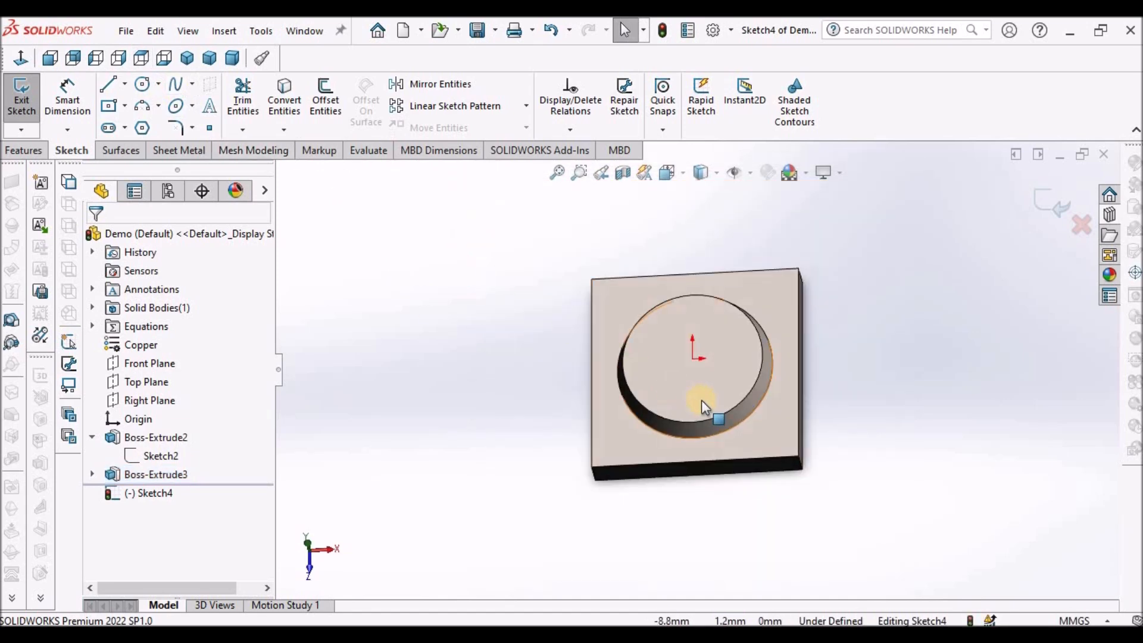
scroll(709, 412, "down", 1)
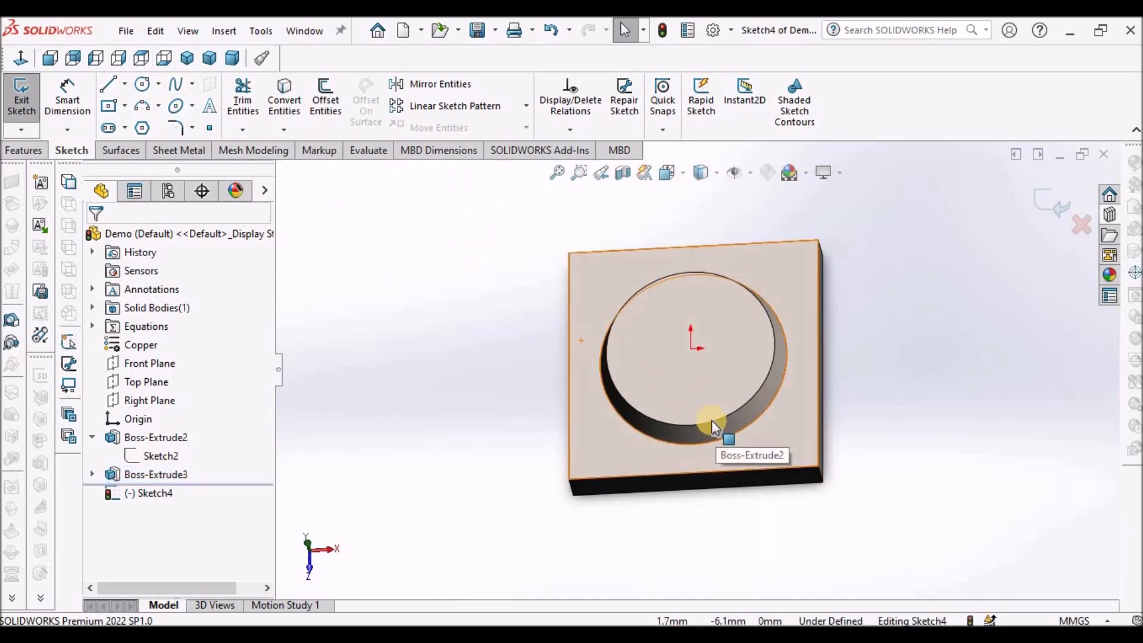
left_click(713, 421)
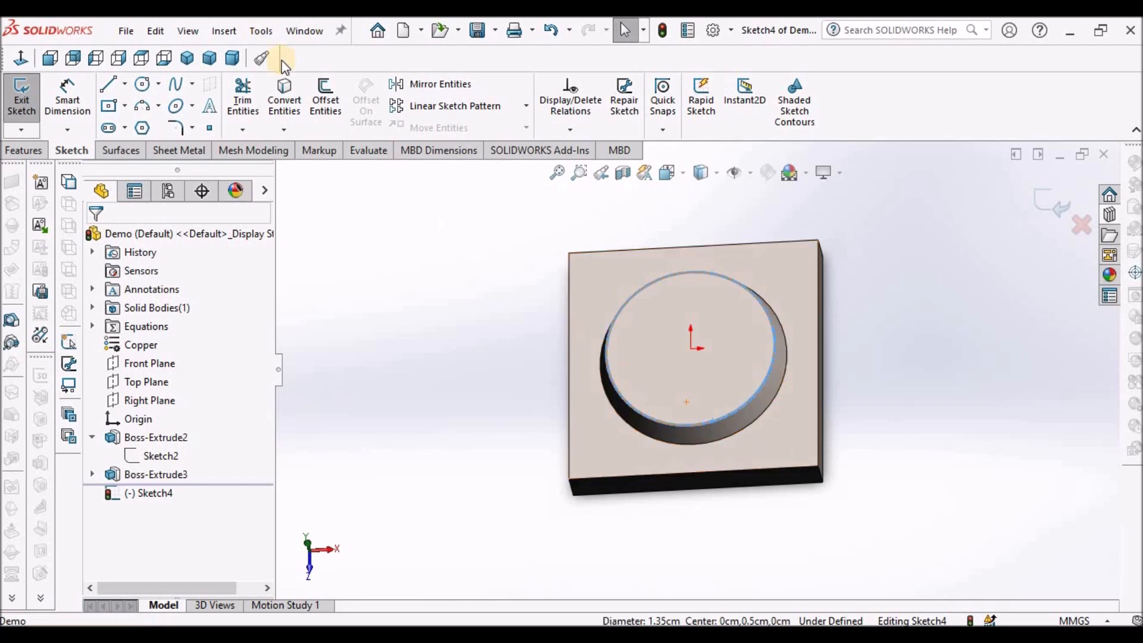
left_click(320, 94)
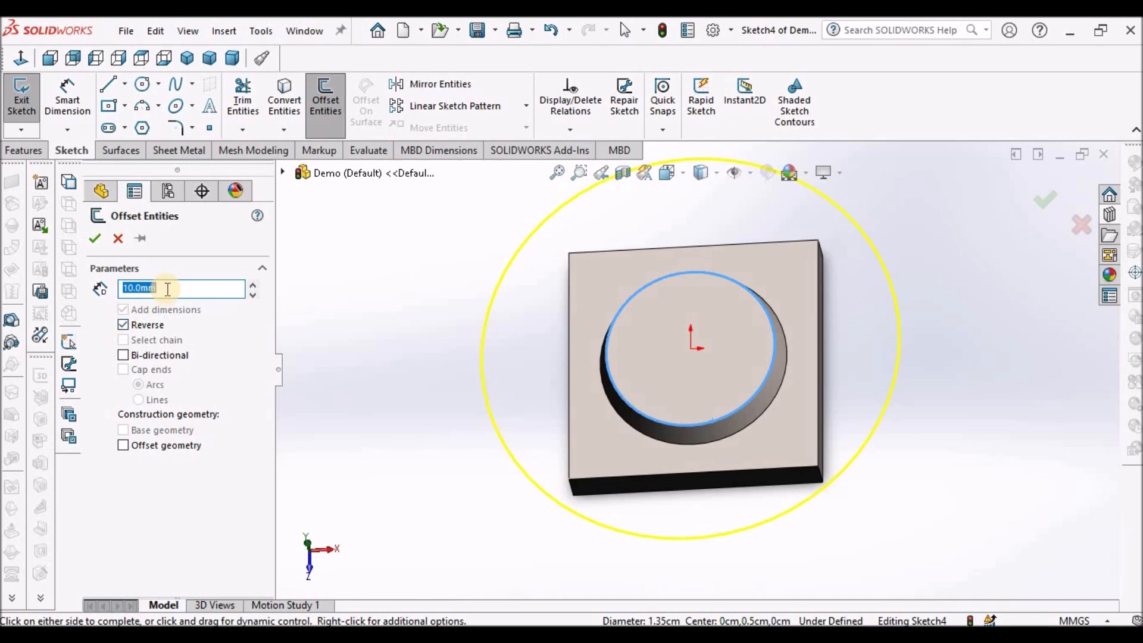
type("1")
key("Return")
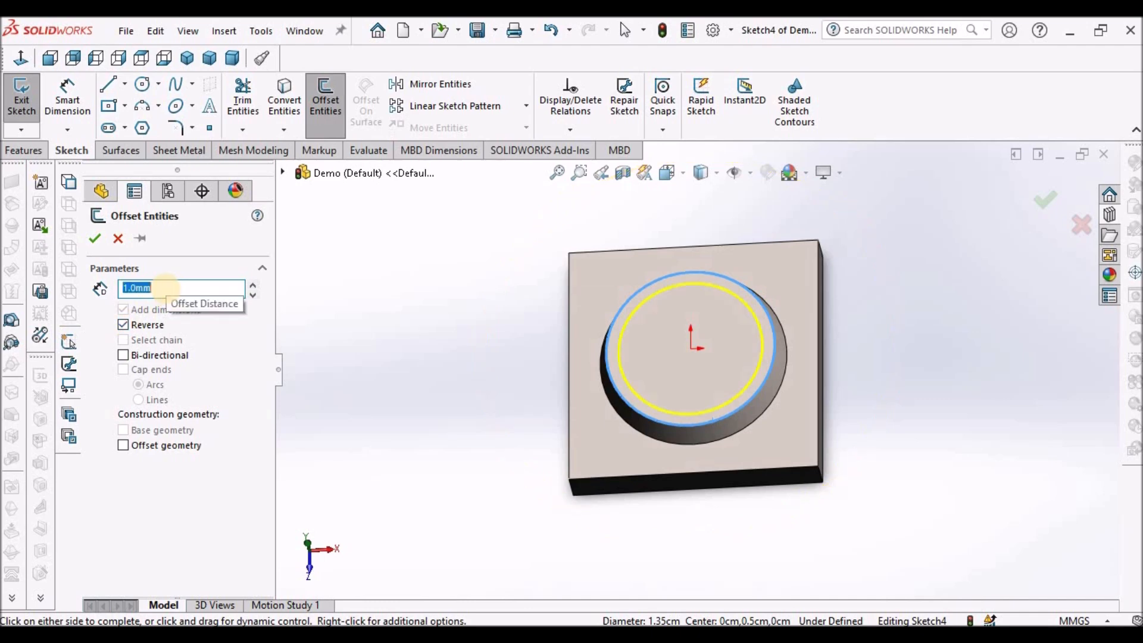
left_click(94, 238)
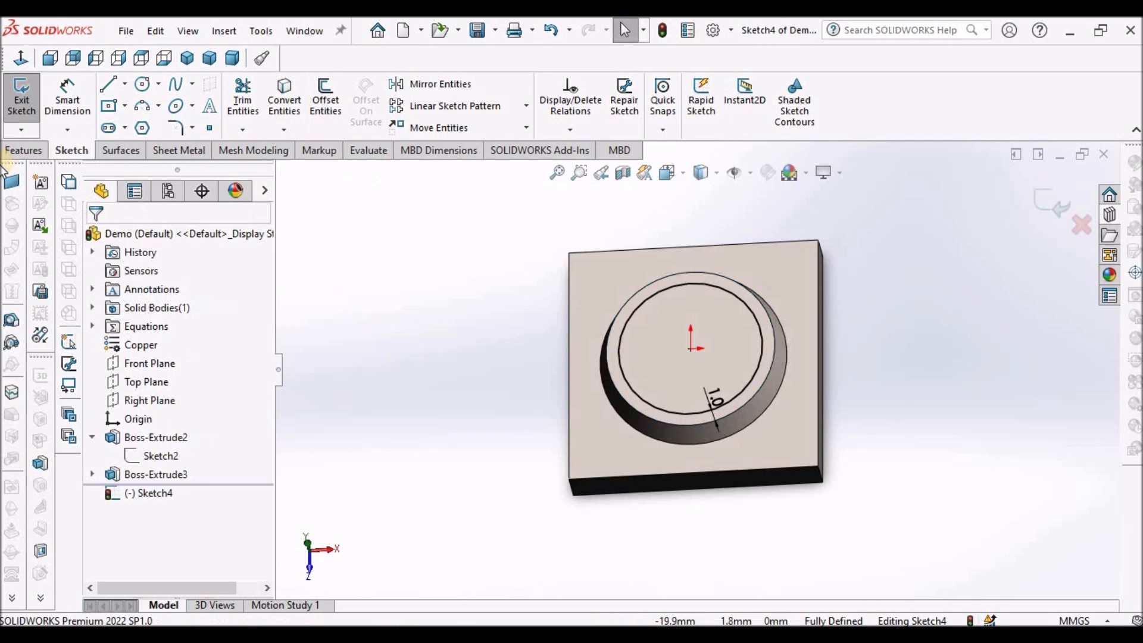
- Extrude the offset circle 2 mm upward without draft, merged with the existing body
left_click(24, 150)
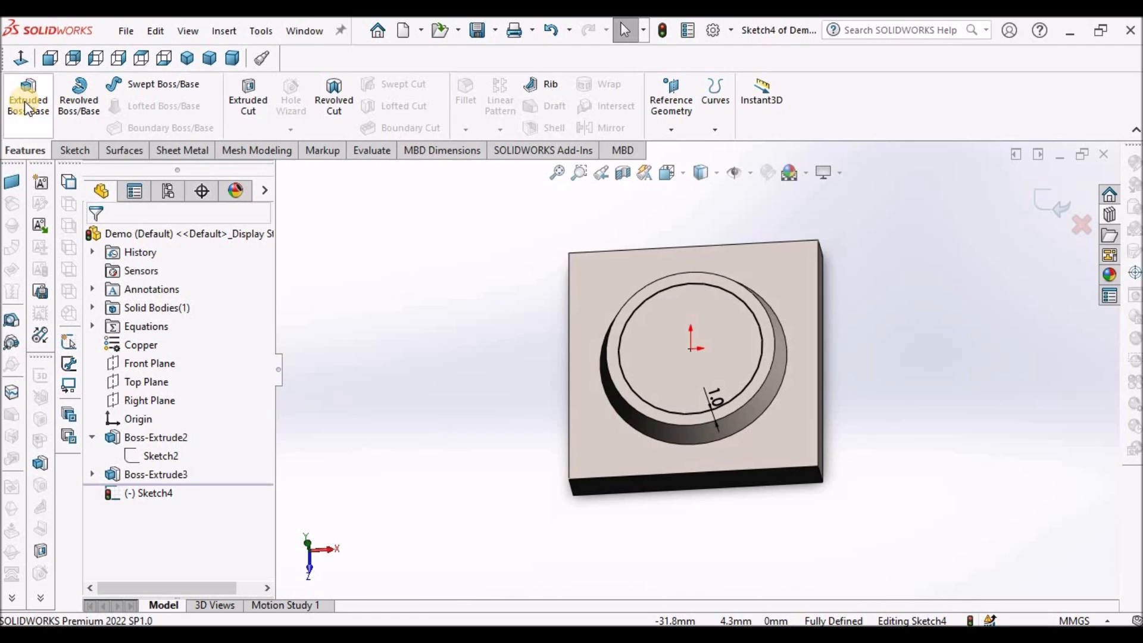
left_click(24, 101)
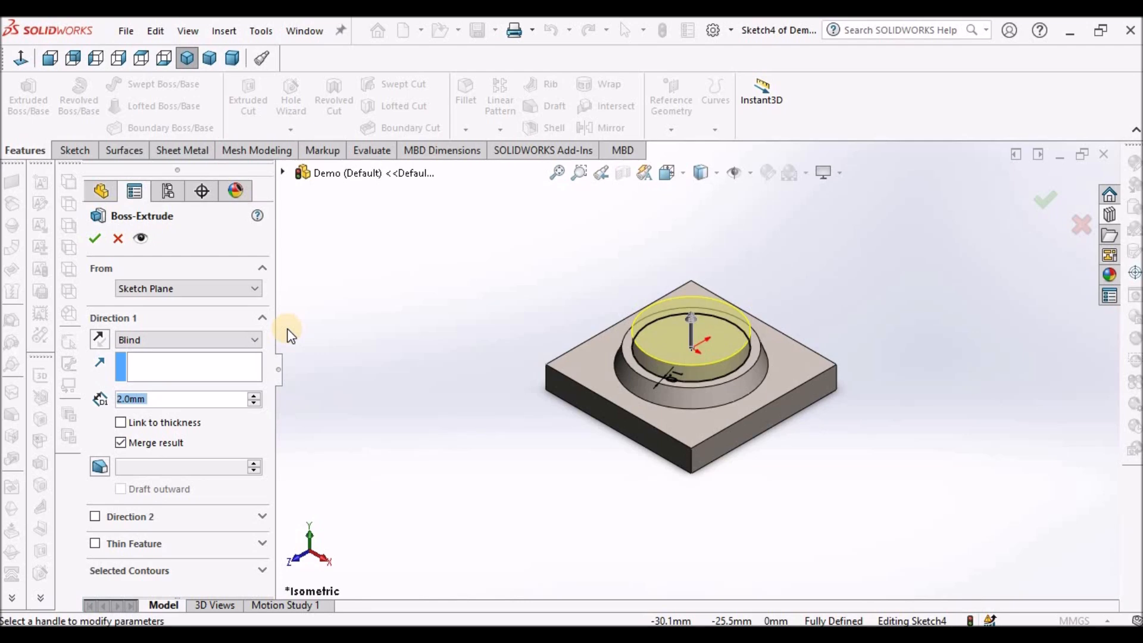
left_click(94, 239)
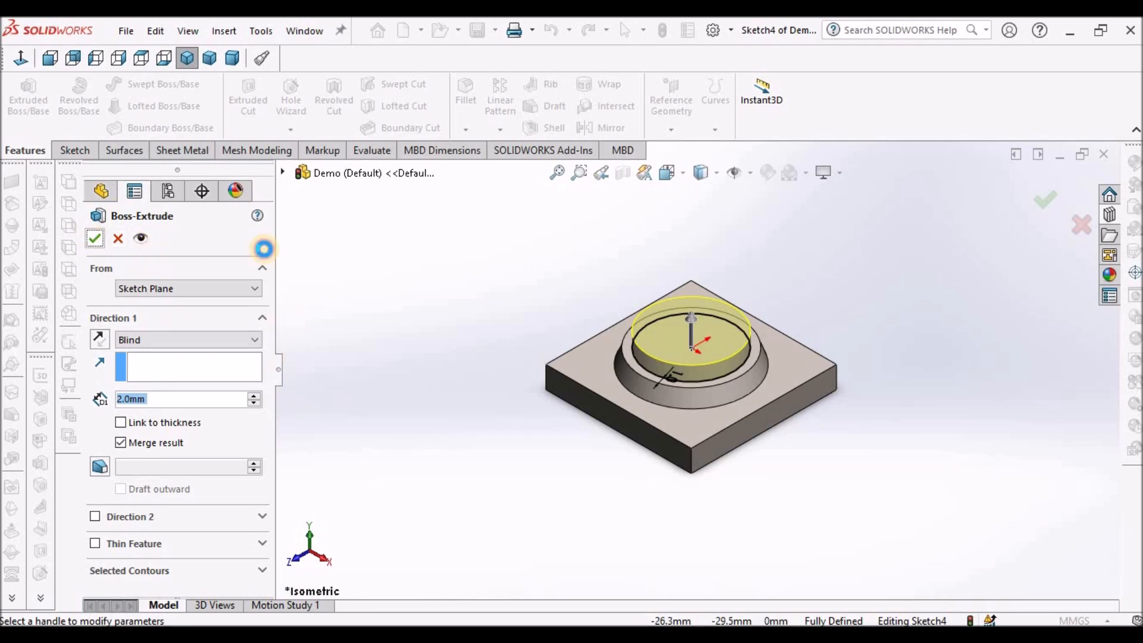
scroll(580, 334, "down", 2)
scroll(586, 337, "up", 2)
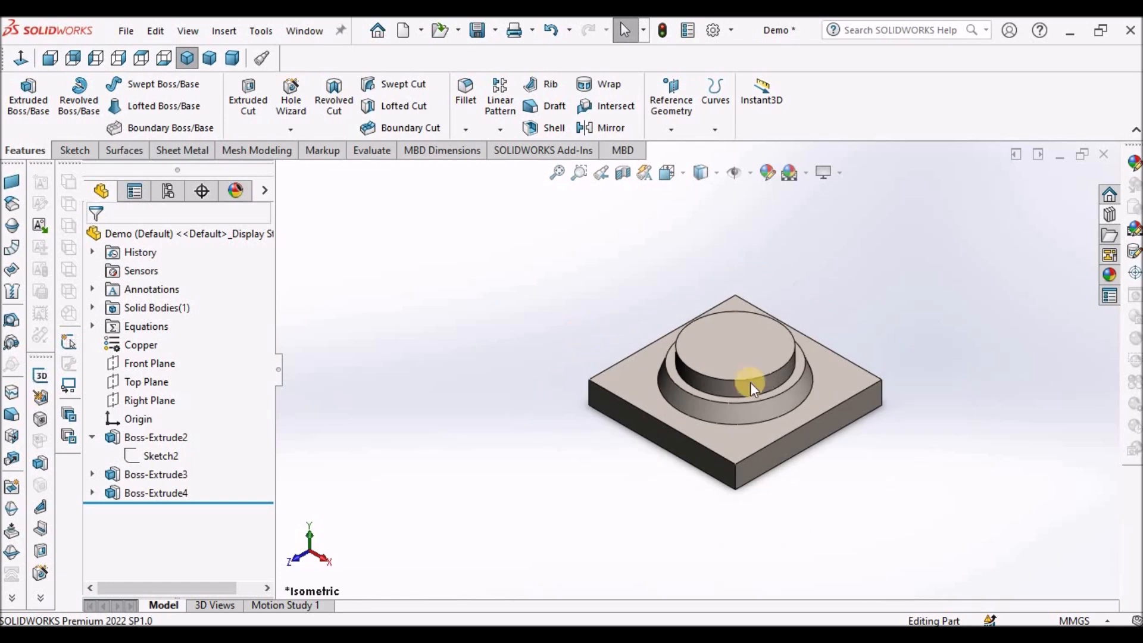
scroll(818, 390, "up", 3)
scroll(740, 386, "down", 5)
scroll(739, 387, "up", 1)
middle_click_drag(739, 387, 737, 385)
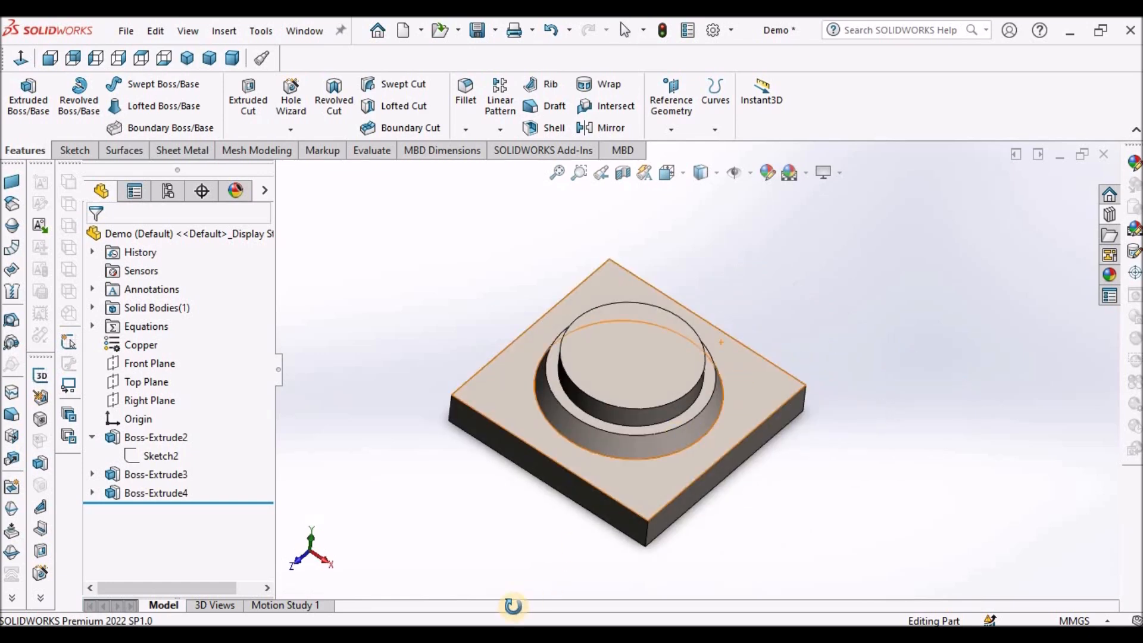
key("alt+Tab")
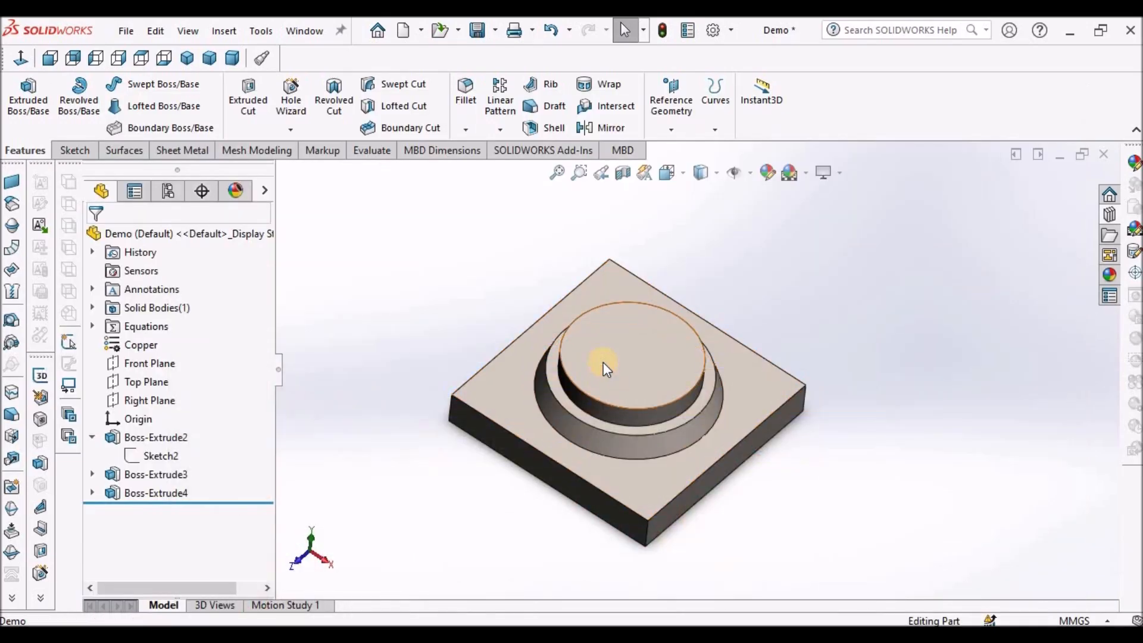
- Start a sketch on the upper boss's top face and convert its circular edge into a sketch circle
left_click(602, 362)
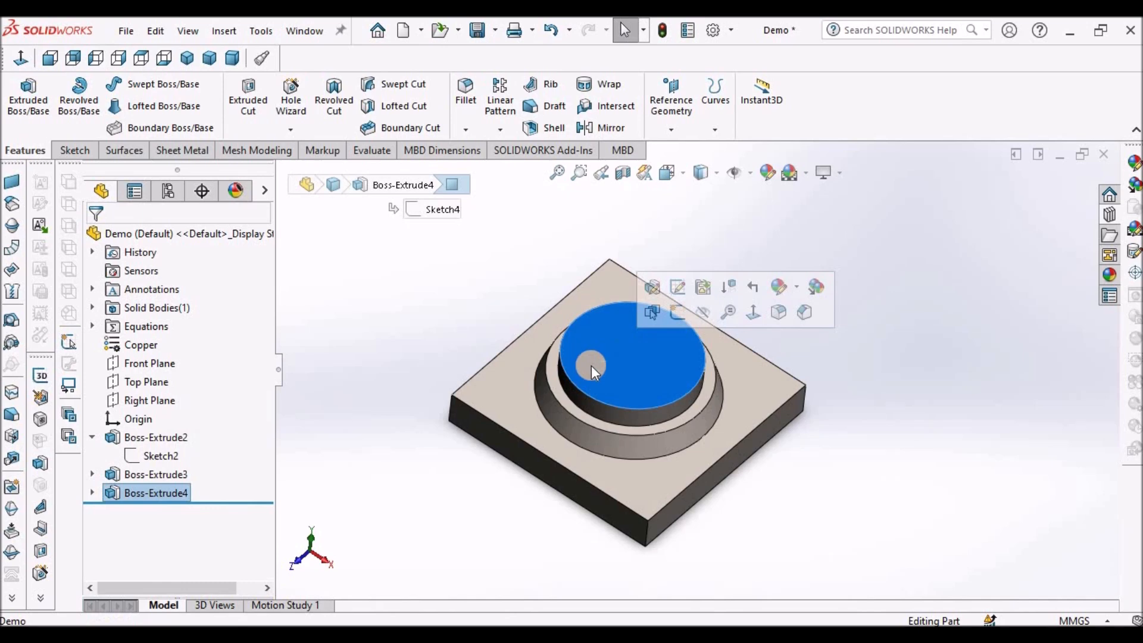
left_click(21, 96)
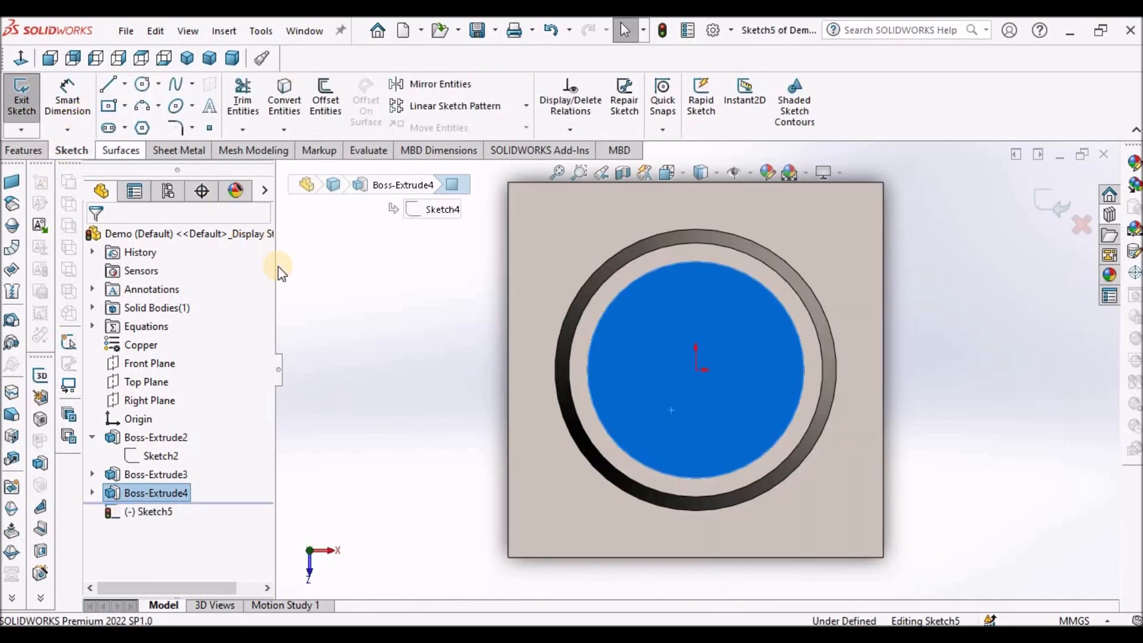
left_click(714, 172)
left_click(826, 305)
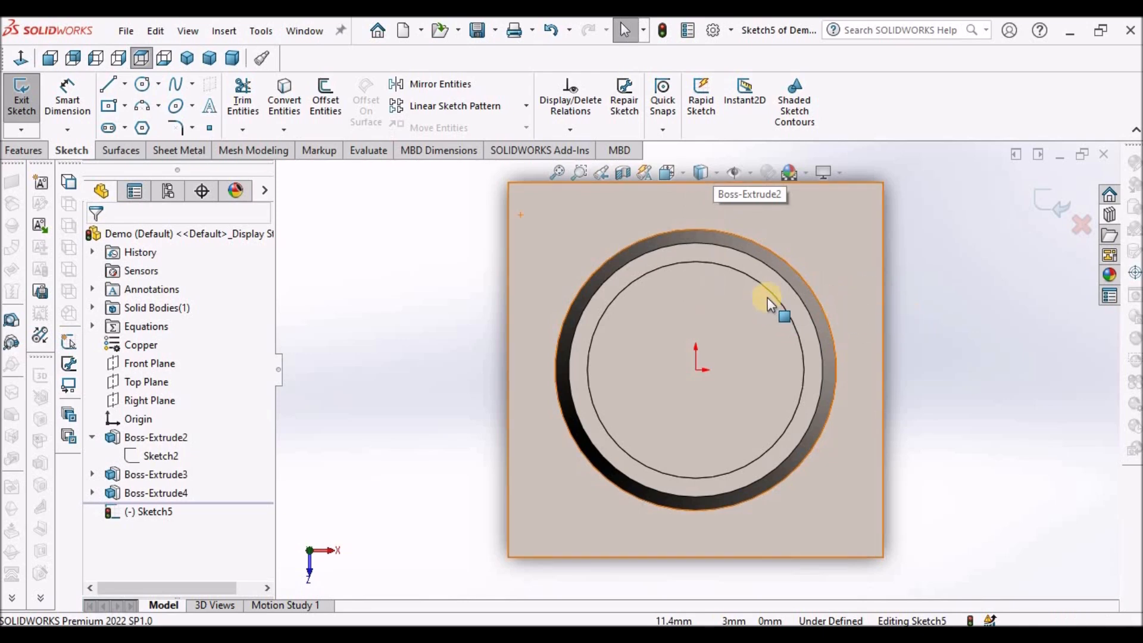
middle_click_drag(765, 204, 777, 280)
left_click(779, 379)
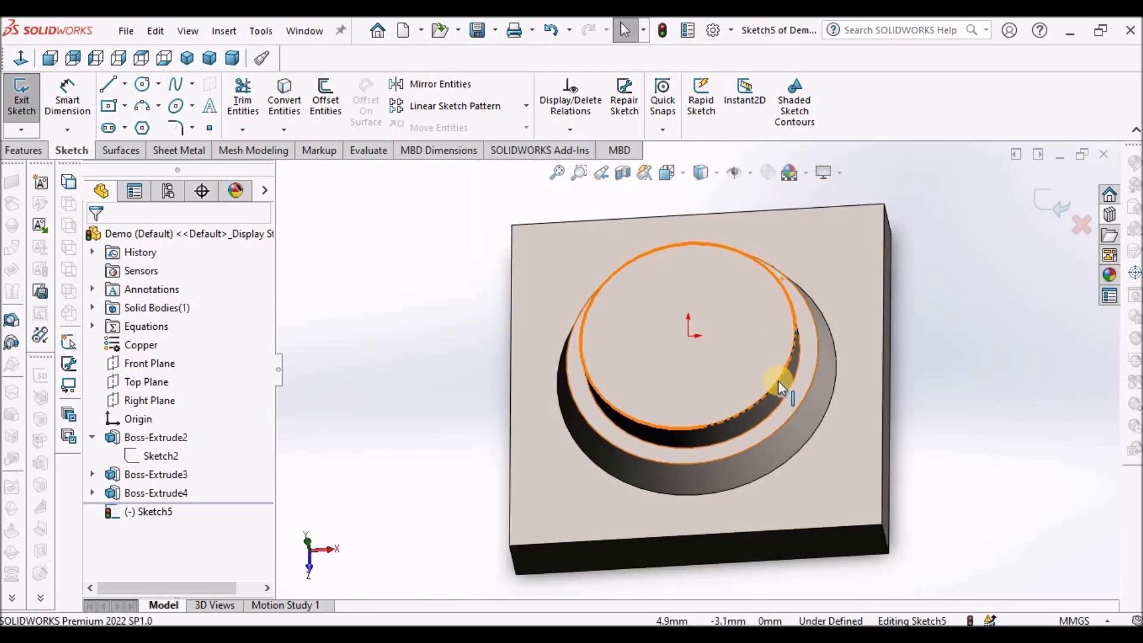
left_click(262, 88)
left_click(278, 93)
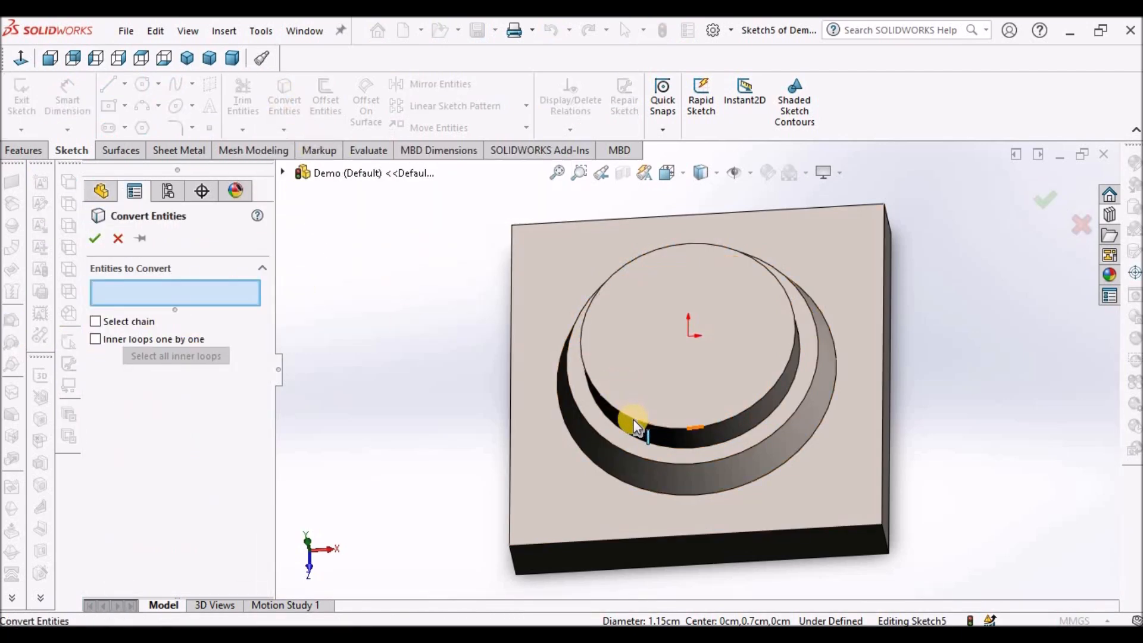
left_click(563, 398)
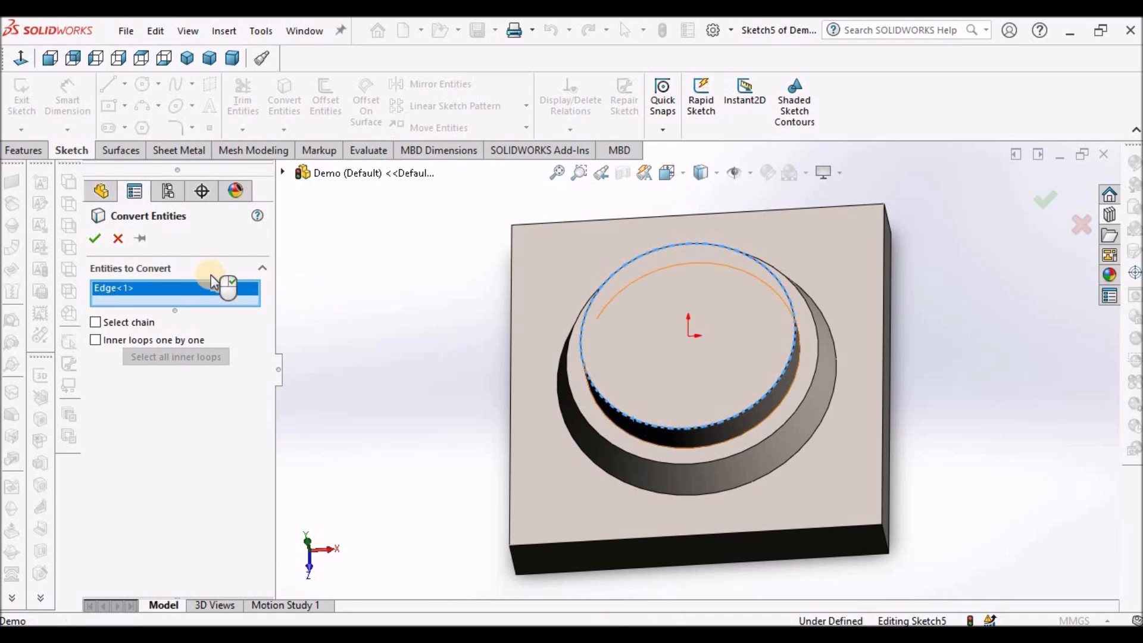
left_click(97, 240)
- View the model normal to the sketch and set its display style to wireframe
middle_click_drag(655, 280, 670, 272)
scroll(711, 330, "down", 1)
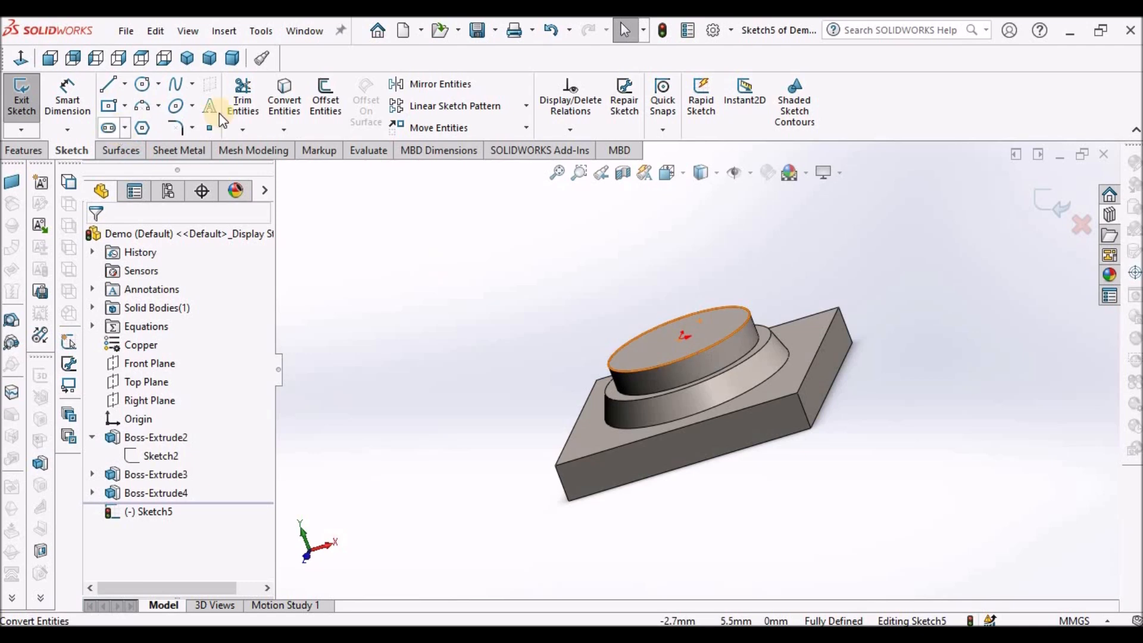
left_click(23, 57)
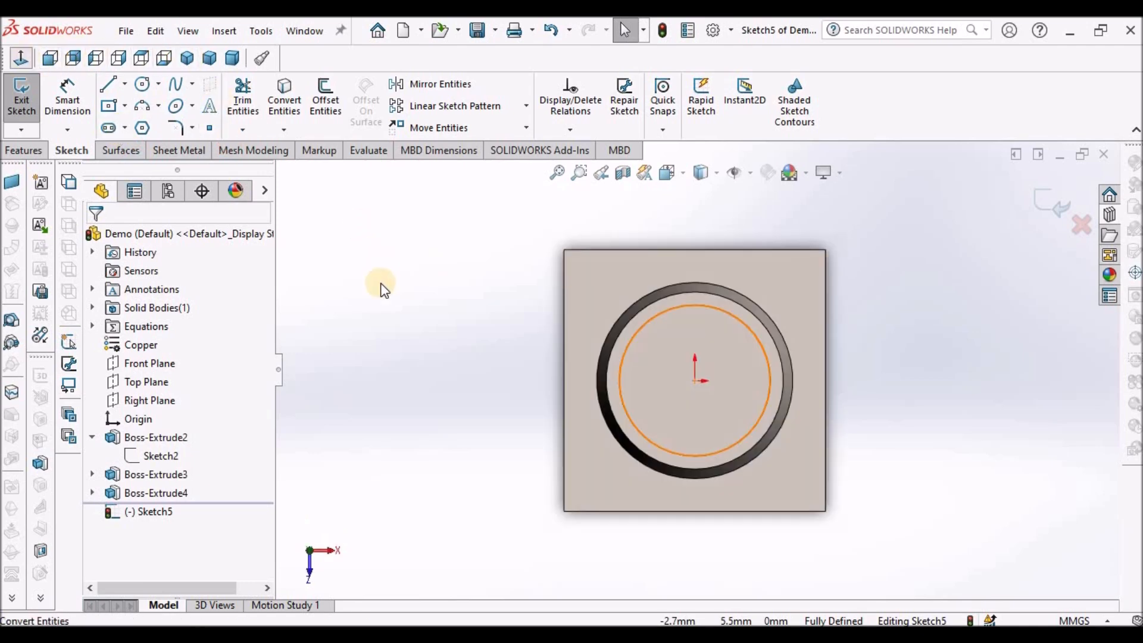
left_click(715, 174)
left_click(702, 290)
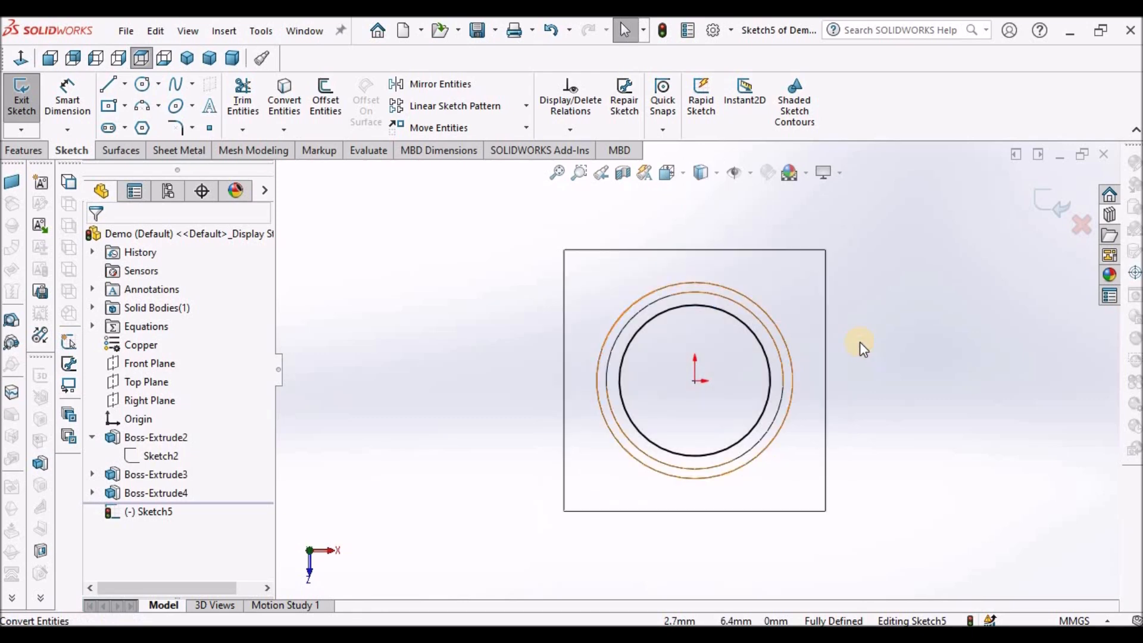
- Sketch a small corner rectangle across the left side of the converted circle, level with the origin
scroll(791, 344, "down", 3)
scroll(662, 367, "down", 2)
left_click(577, 286)
left_click(876, 331)
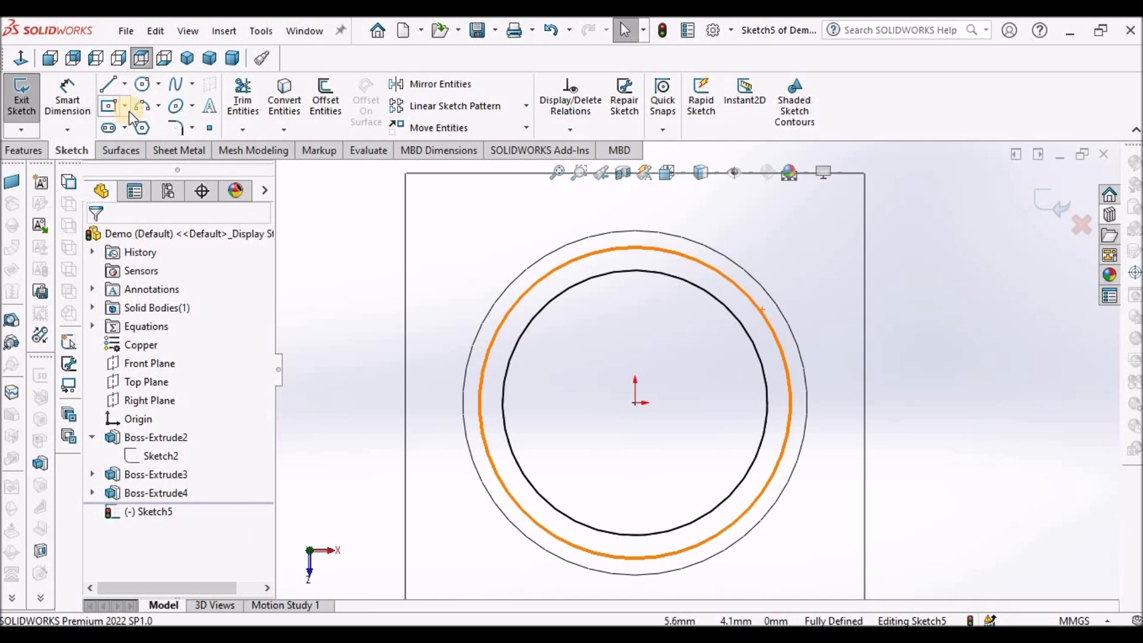
left_click(125, 106)
left_click(132, 127)
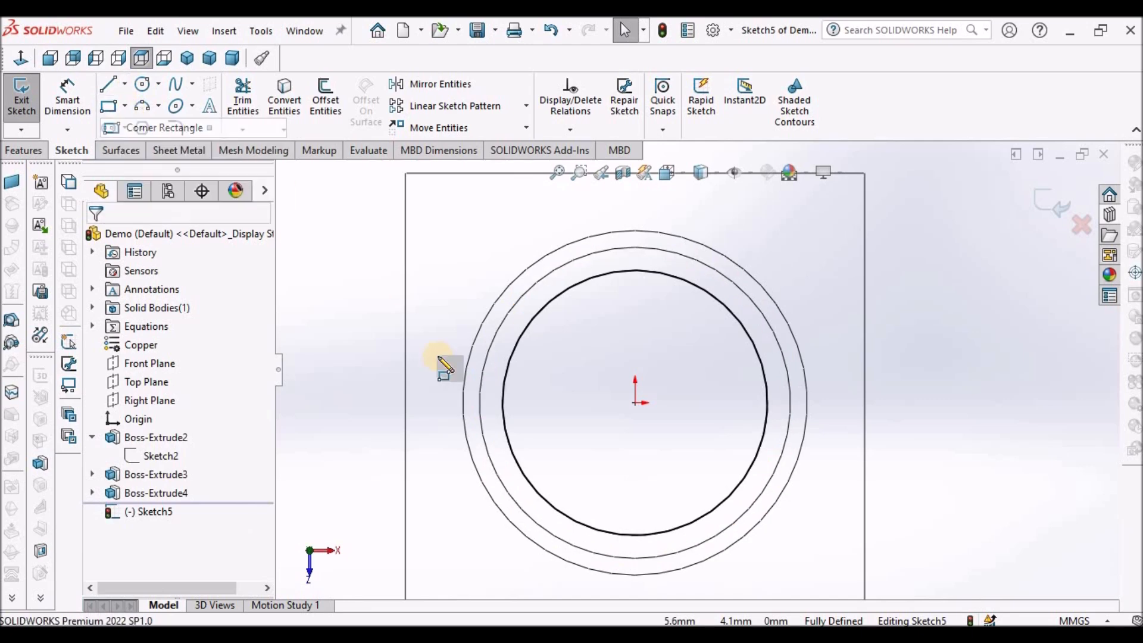
left_click(489, 386)
left_click(530, 409)
right_click(354, 269)
left_click(374, 273)
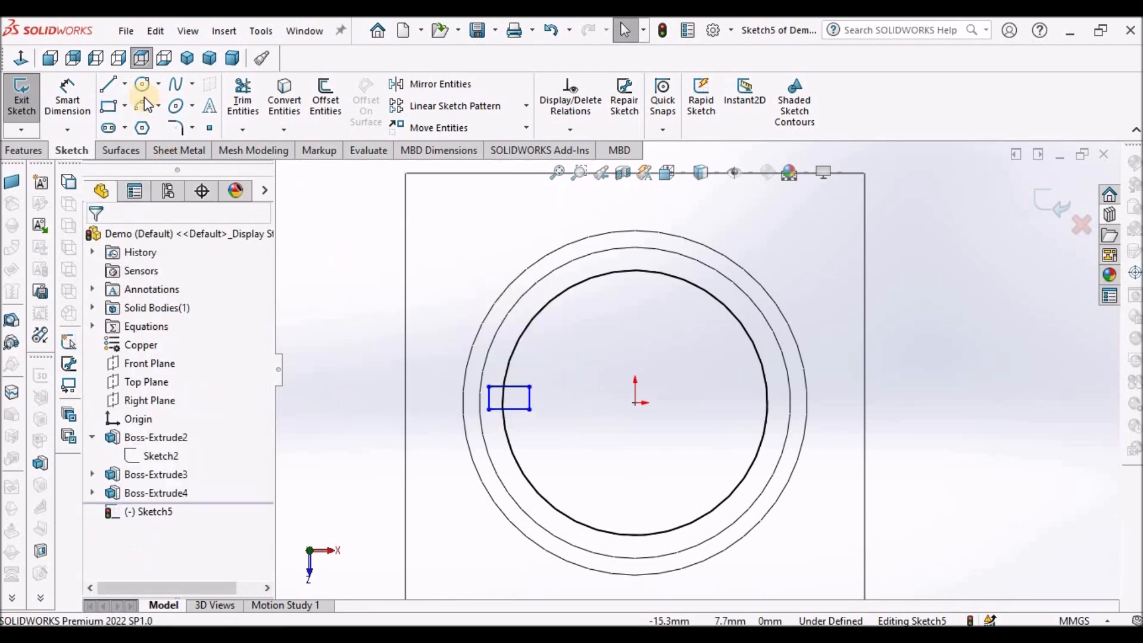
- Sketch construction centerlines from the midpoint of the rectangle's inner edge to the origin, and vertically from the origin down to the circle
left_click(124, 84)
left_click(136, 123)
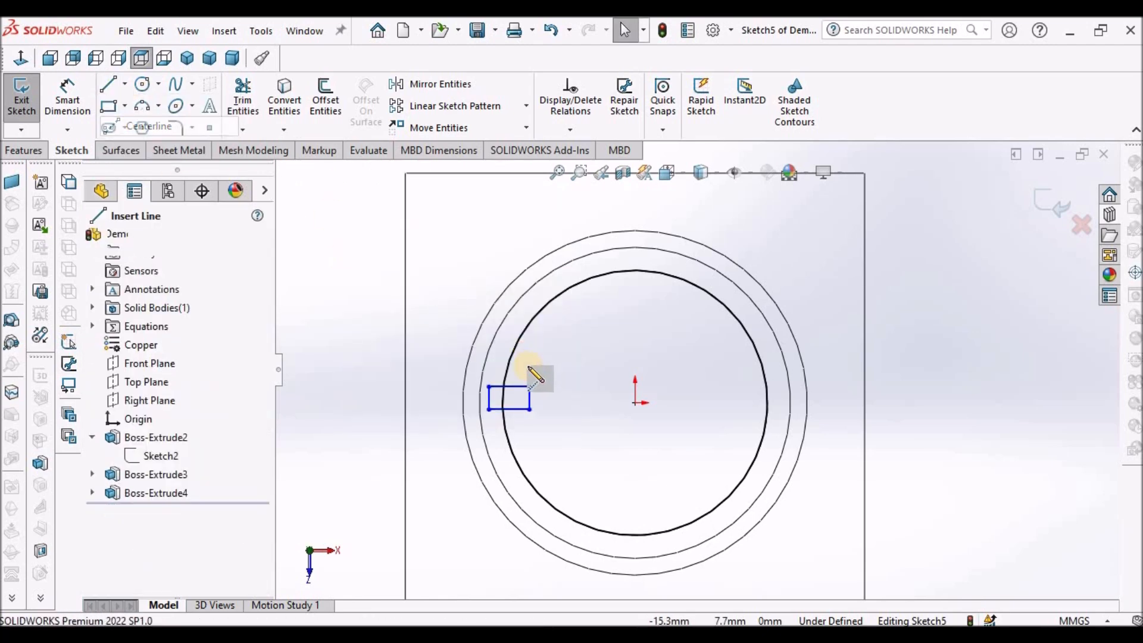
scroll(536, 416, "down", 3)
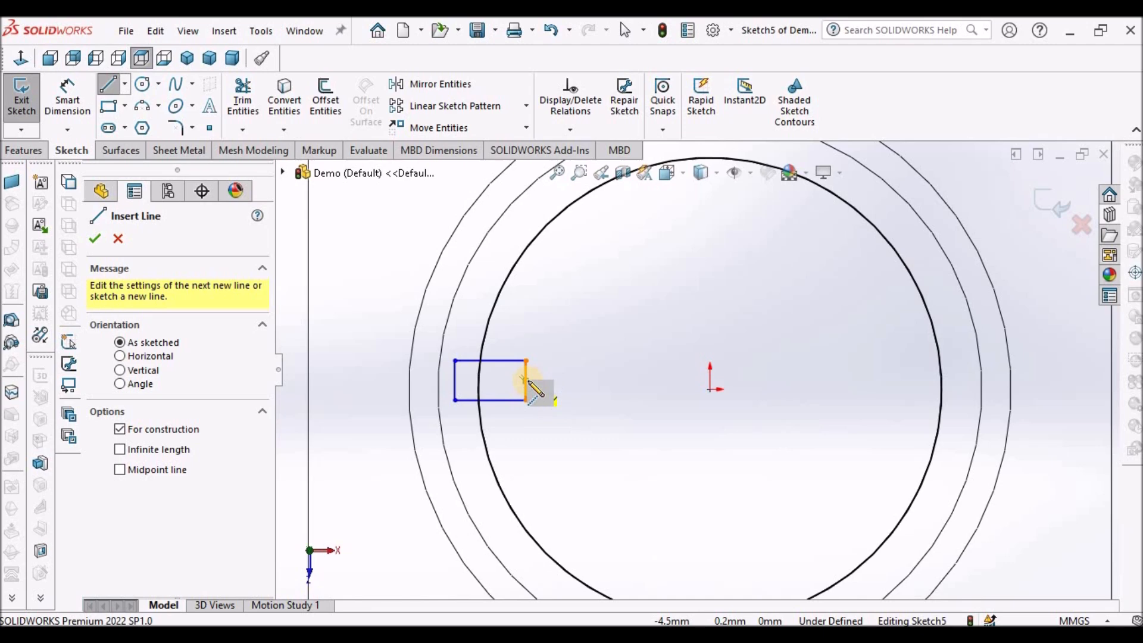
left_click(526, 381)
left_click(710, 389)
scroll(753, 417, "up", 3)
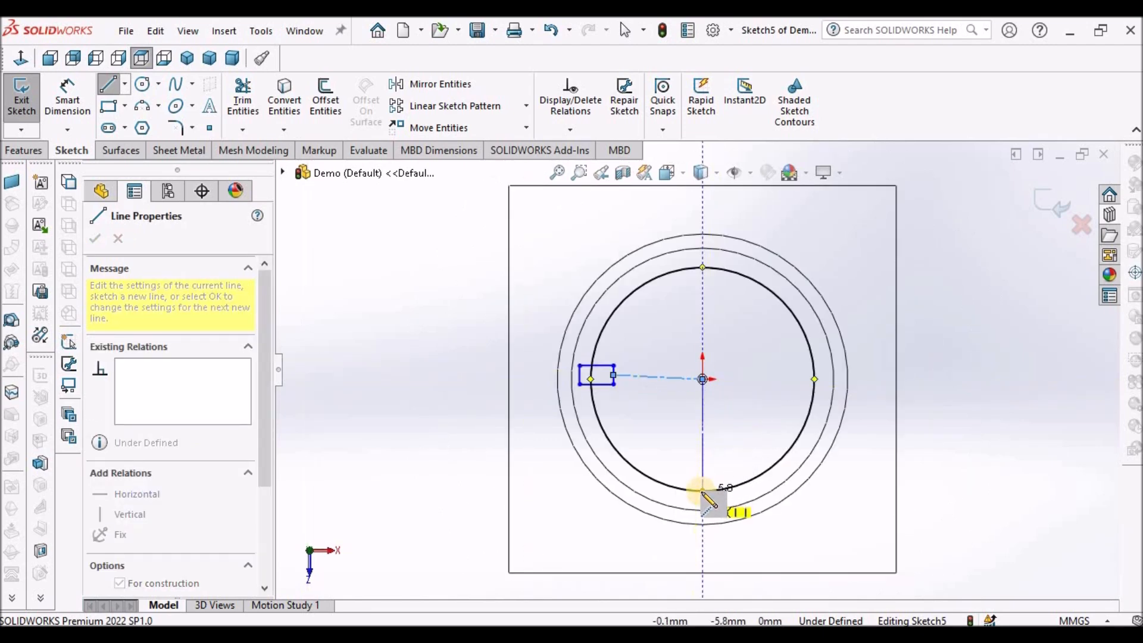
left_click(701, 491)
right_click(399, 320)
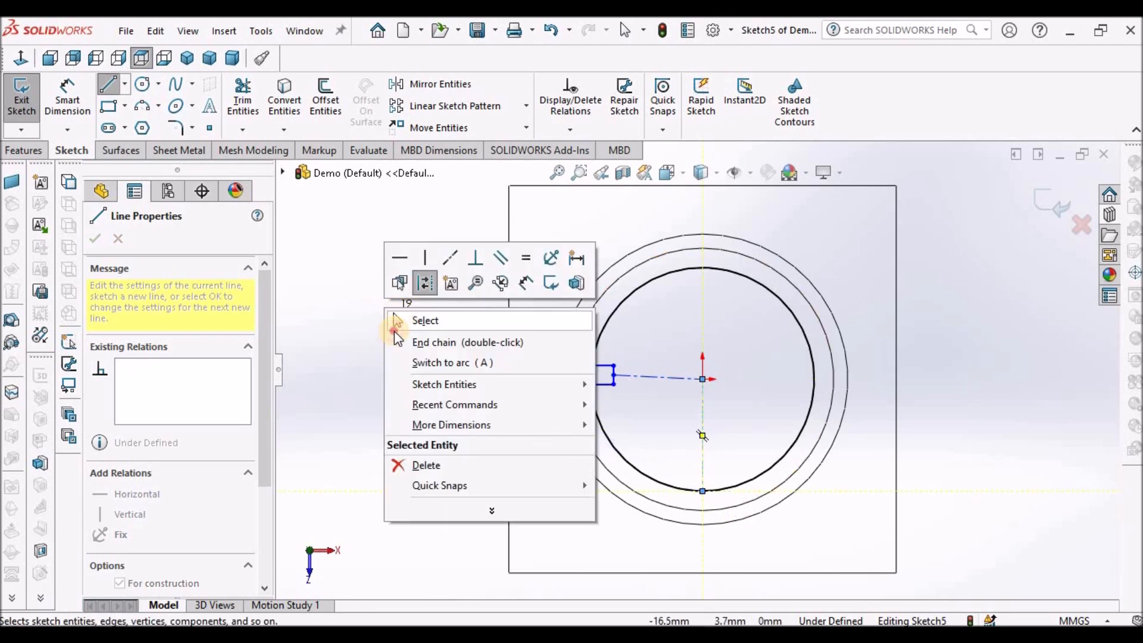
left_click(397, 324)
- Make the centerline between the rectangle and the origin horizontal
left_click(643, 377)
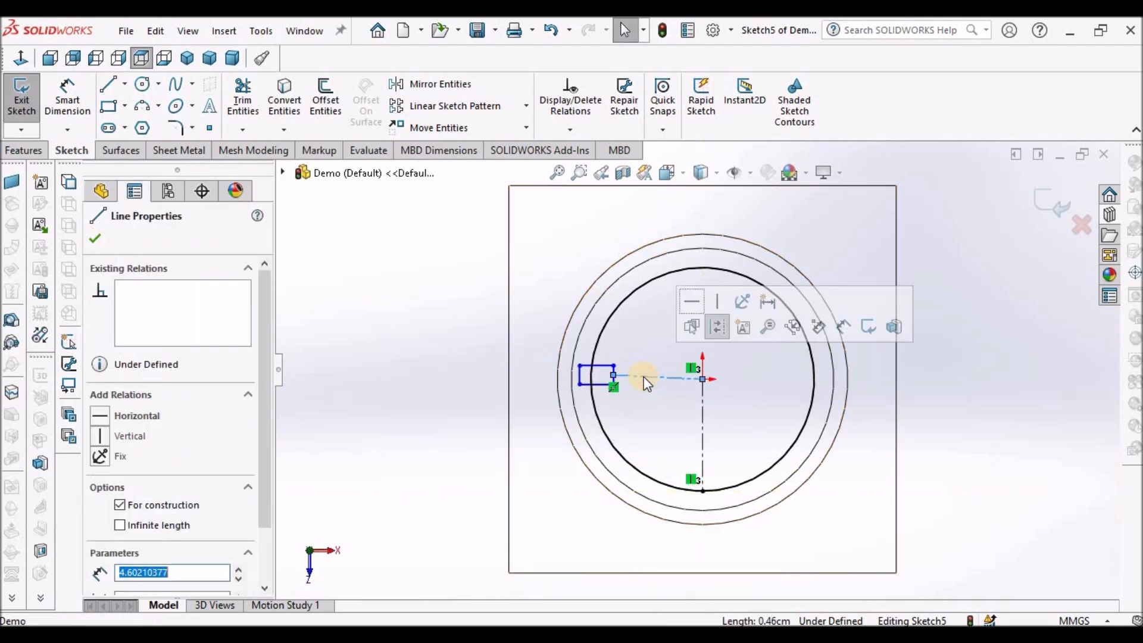
left_click(699, 300)
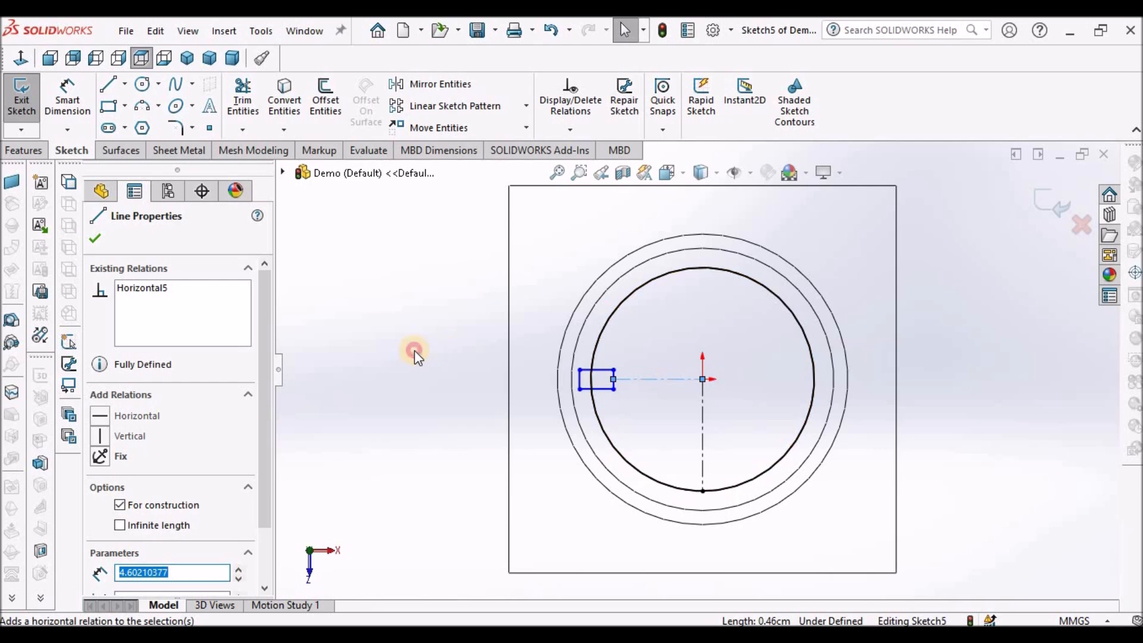
left_click(414, 350)
scroll(646, 375, "down", 10)
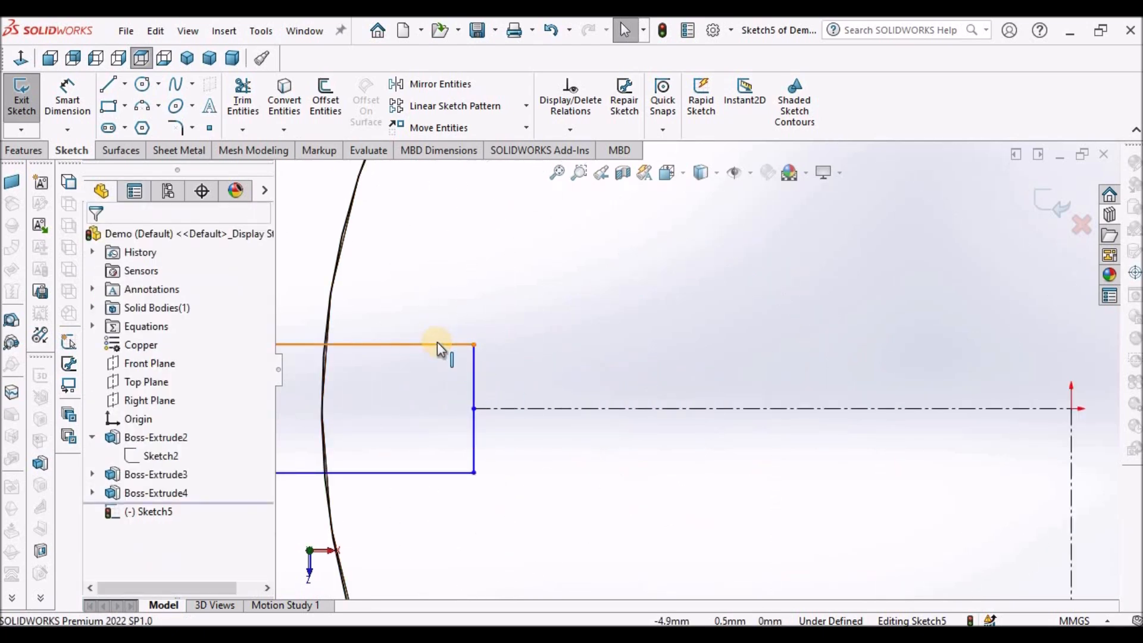
scroll(515, 344, "up", 5)
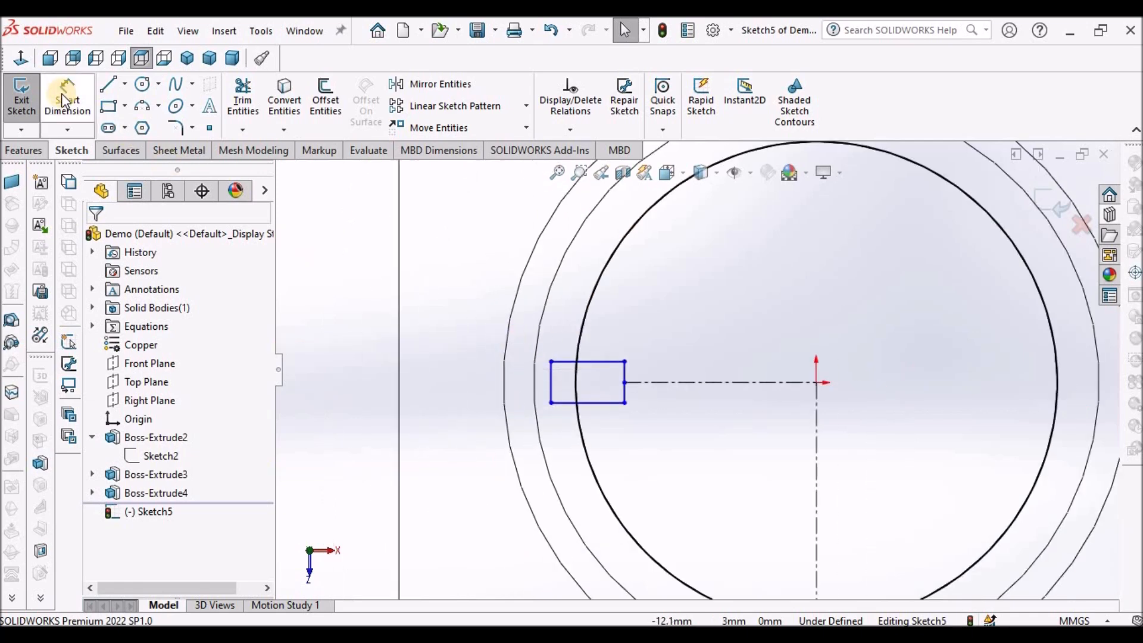
- Mirror the rectangle's four lines about the vertical centerline, keeping the original
left_click(437, 84)
left_click_drag(531, 317, 639, 439)
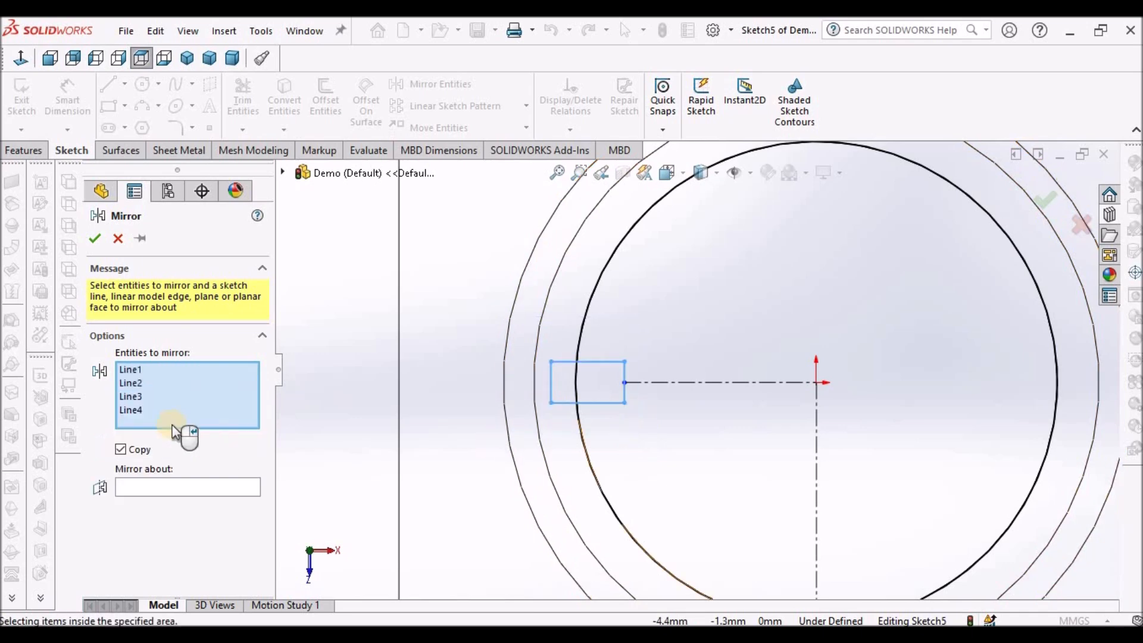
left_click(154, 489)
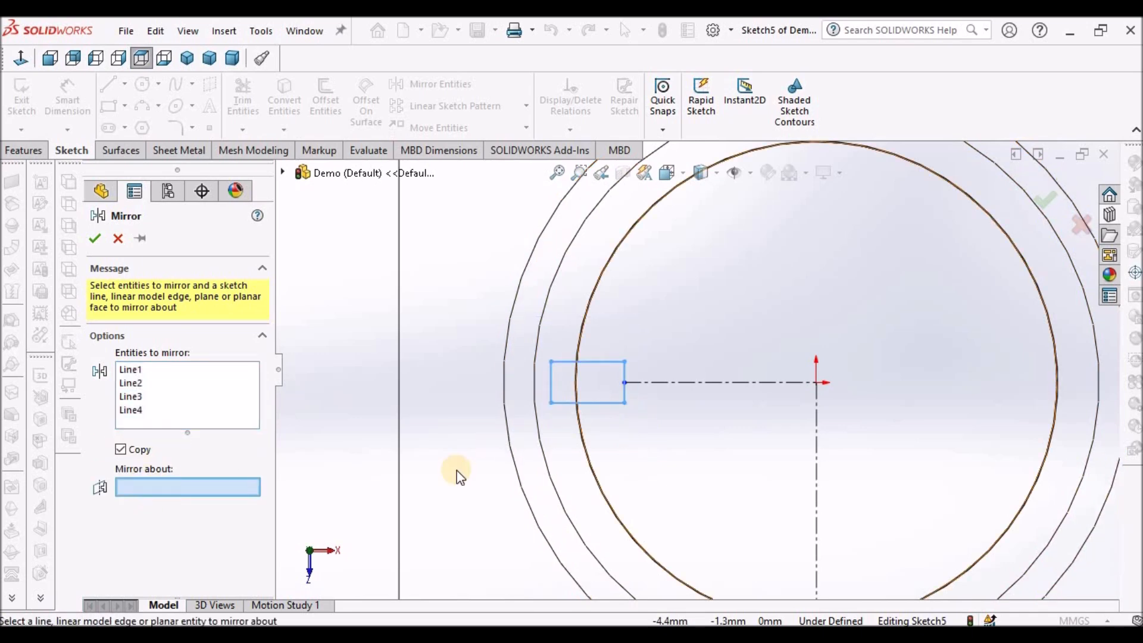
left_click(819, 422)
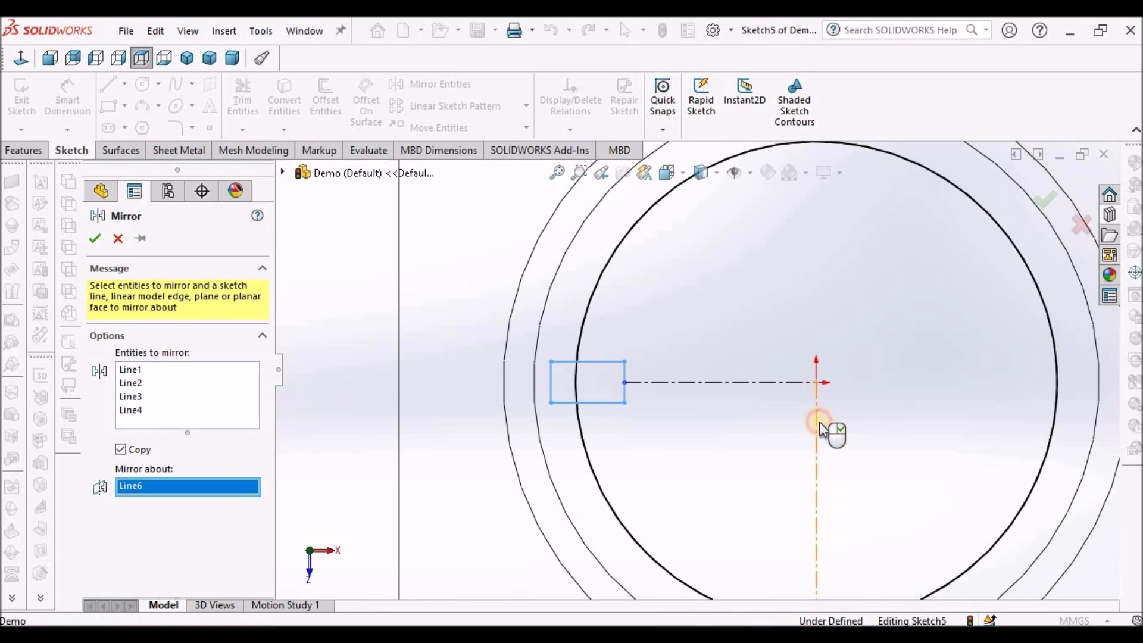
left_click(95, 238)
key("f")
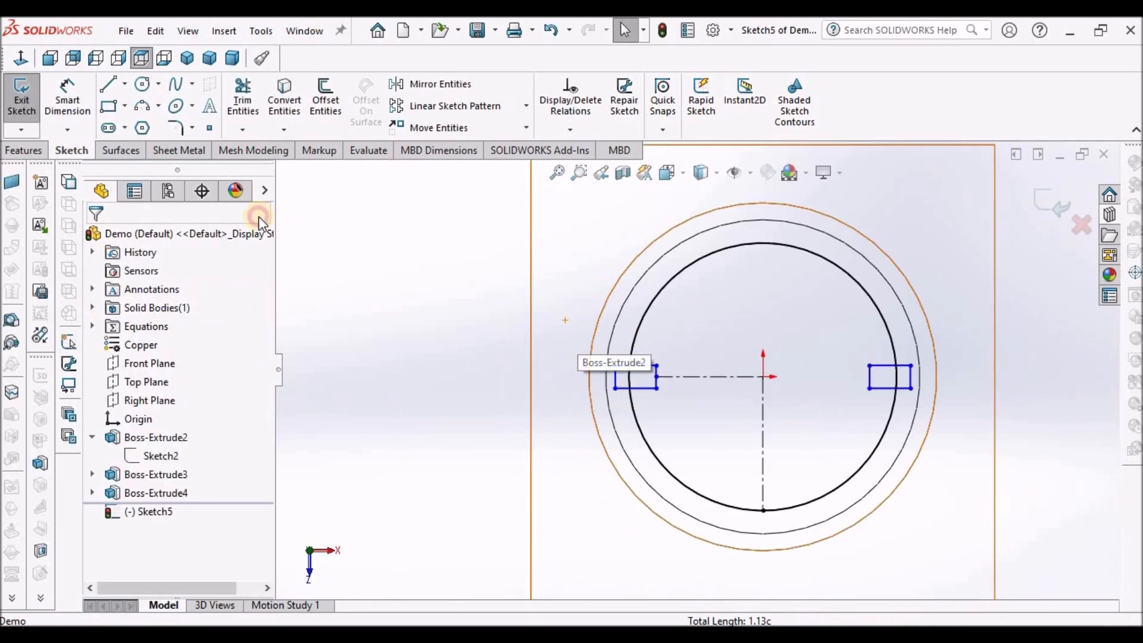
- Dimension the distance between the inner vertical edges of the two rectangles as 10 mm
left_click(65, 86)
scroll(857, 377, "down", 3)
scroll(472, 363, "down", 2)
left_click(464, 370)
scroll(866, 367, "up", 5)
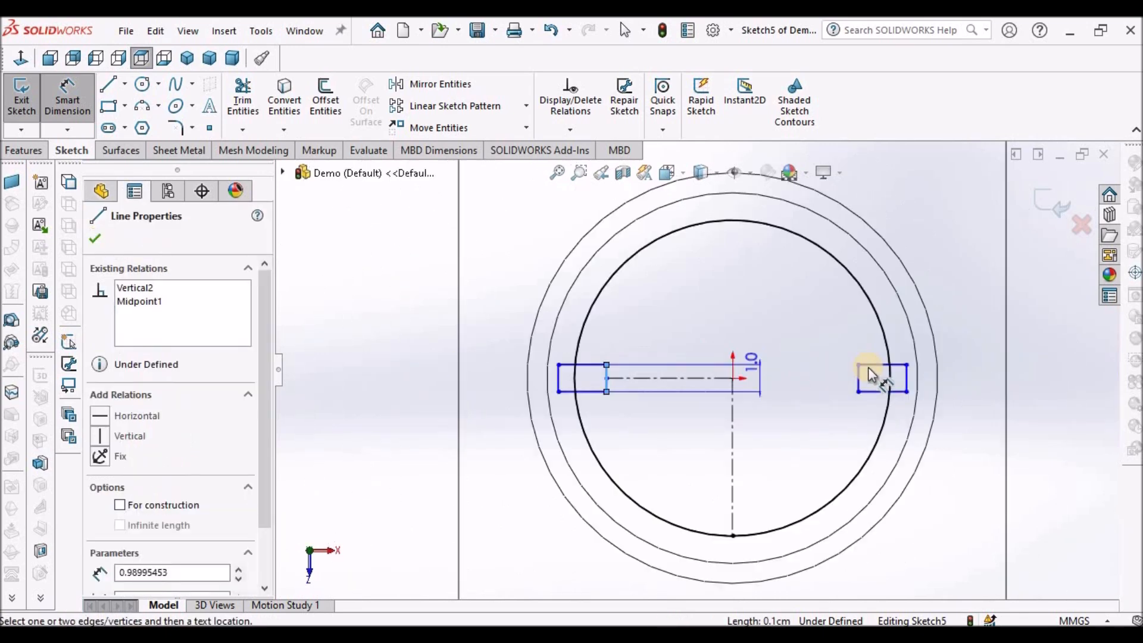
left_click(858, 373)
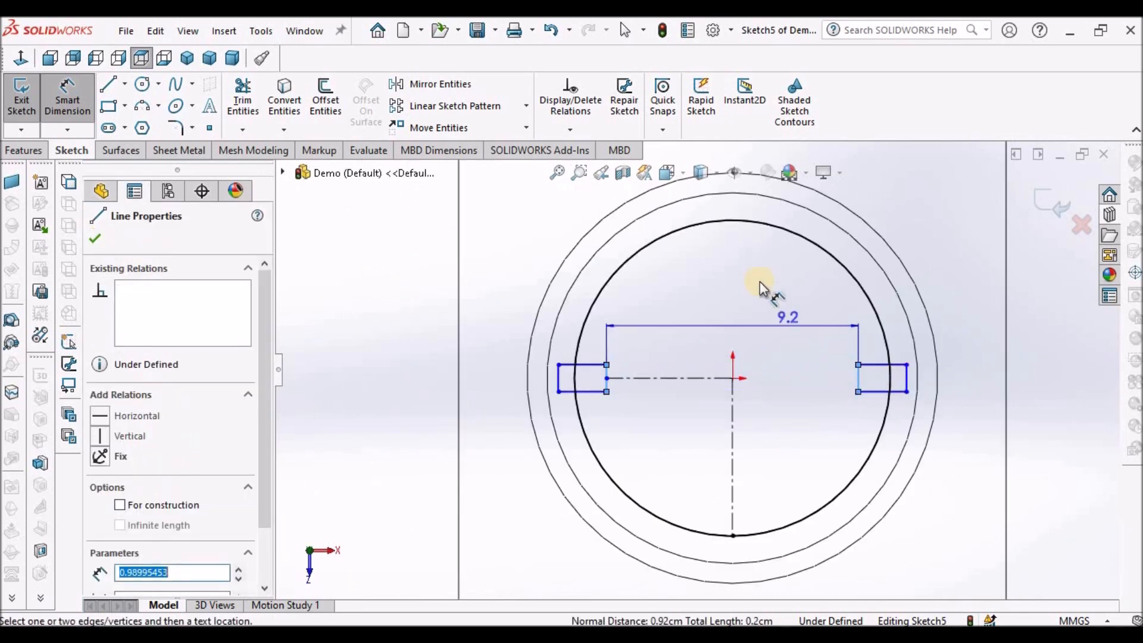
left_click(760, 281)
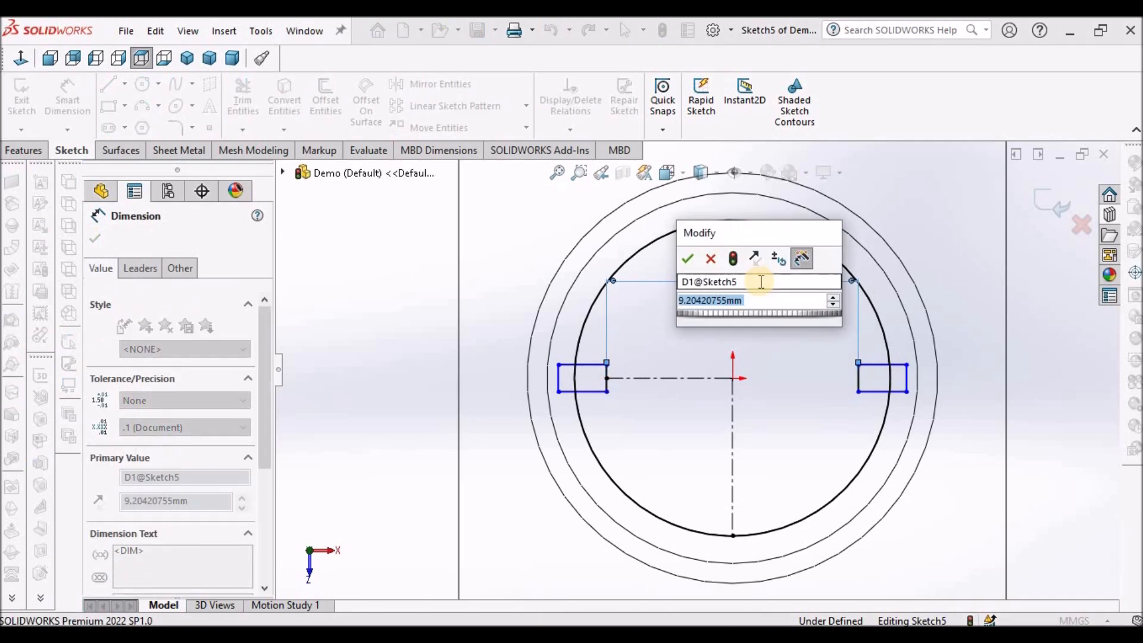
type("10")
key("Return")
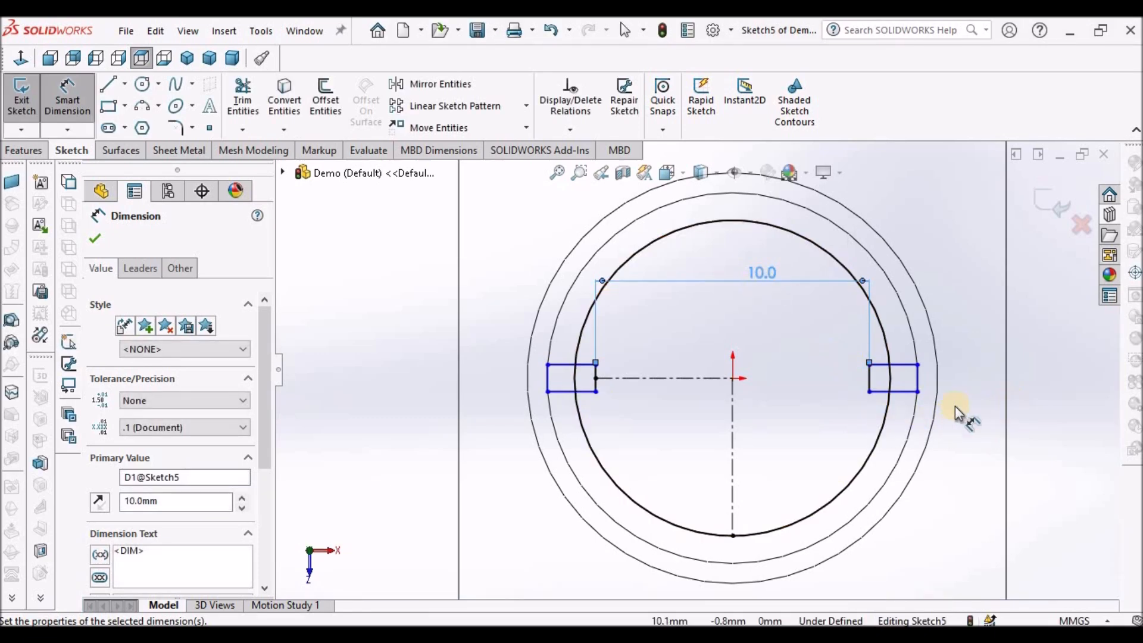
left_click(411, 342)
- Dimension the inner vertical edge of the left rectangle as 2 mm
scroll(577, 408, "down", 1)
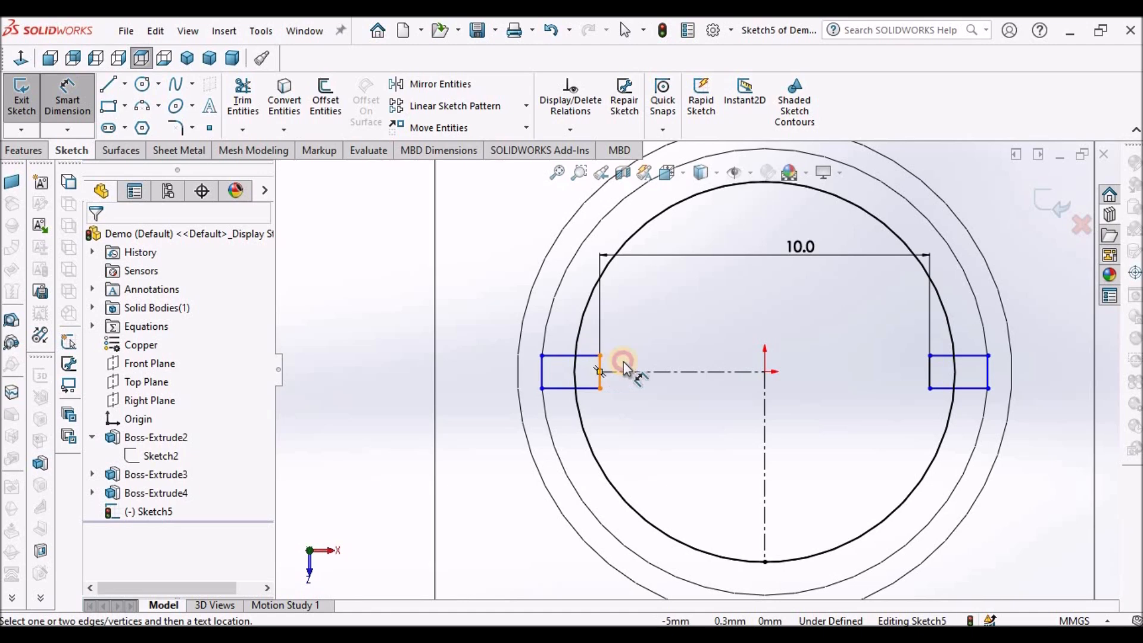
left_click(623, 364)
left_click(645, 361)
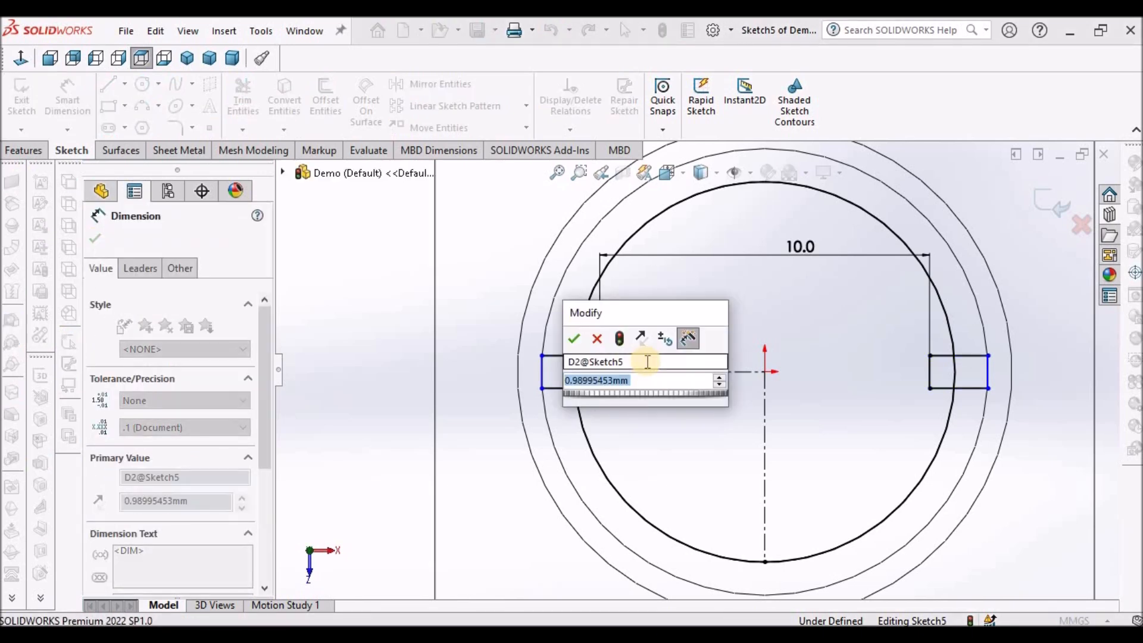
type("2")
key("Return")
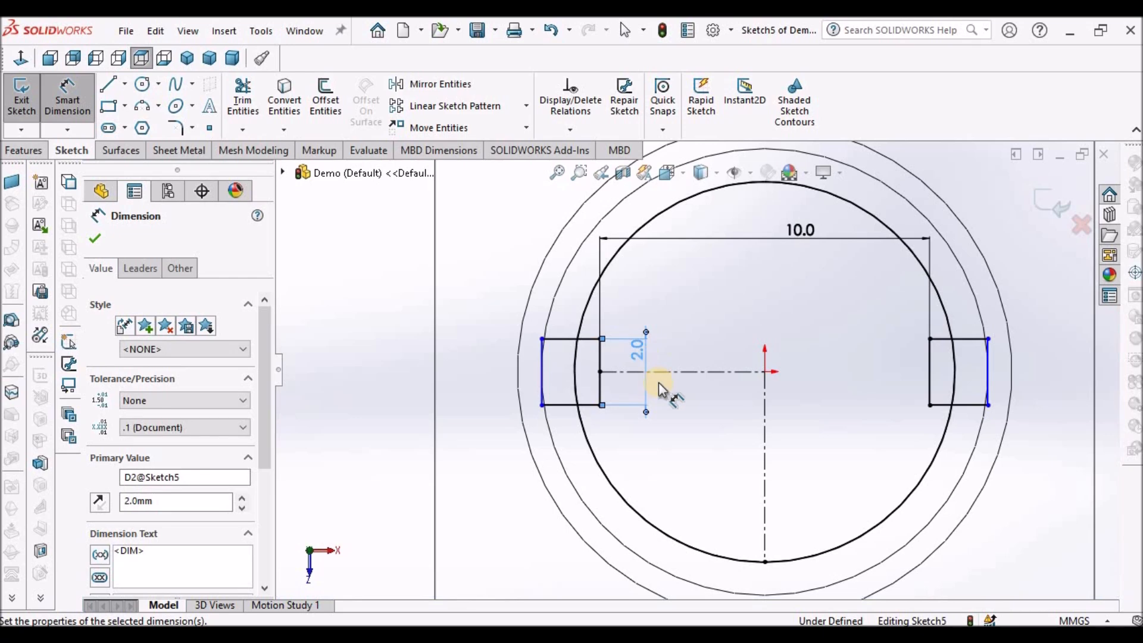
left_click(321, 352)
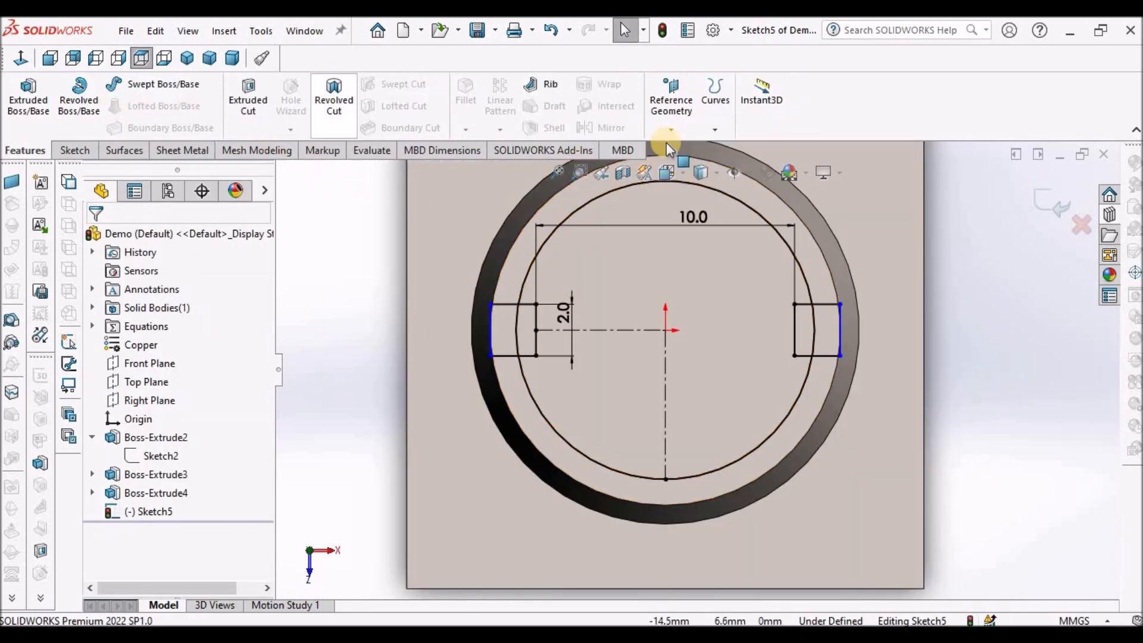
- Power-trim the circle between the rectangles and the rectangle portions outside it, leaving two closed notch profiles
left_click(66, 150)
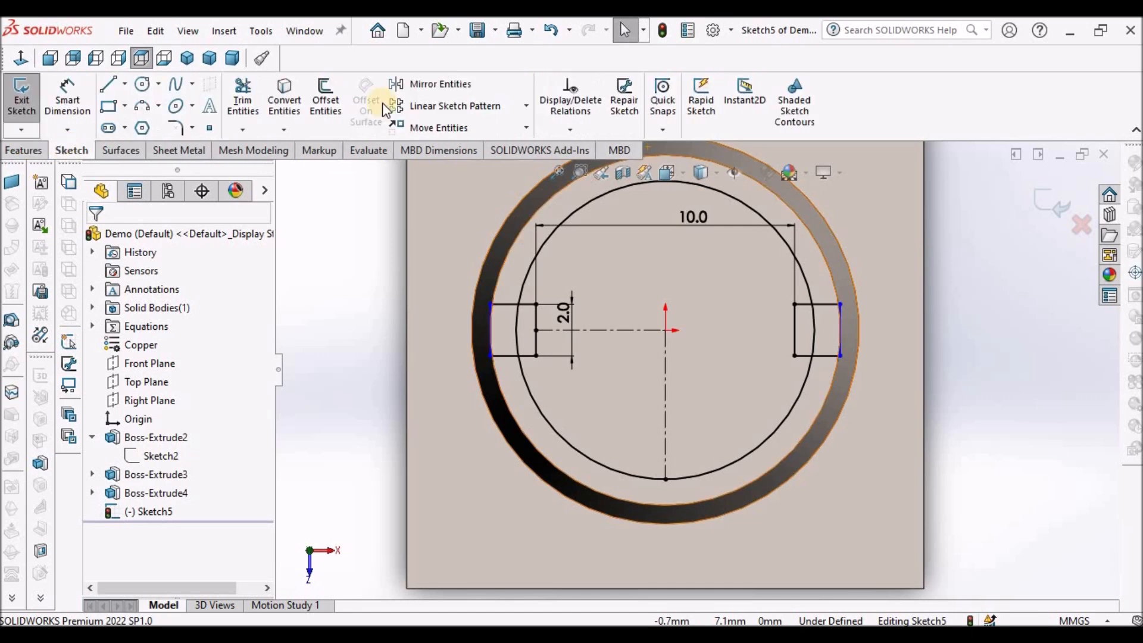
left_click(242, 102)
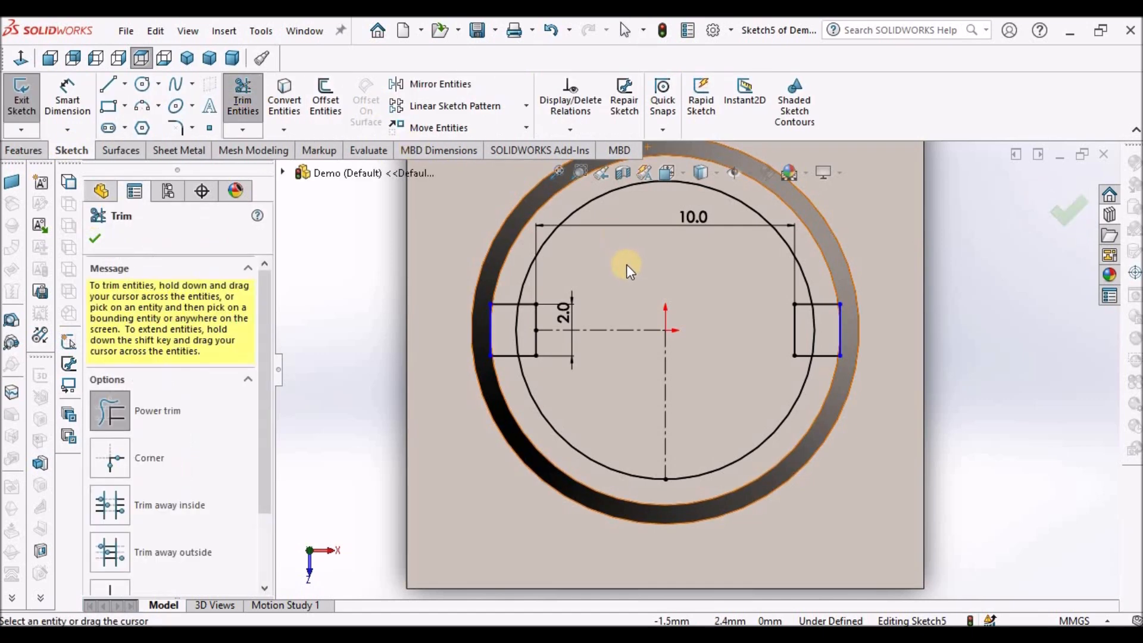
left_click_drag(534, 258, 508, 283)
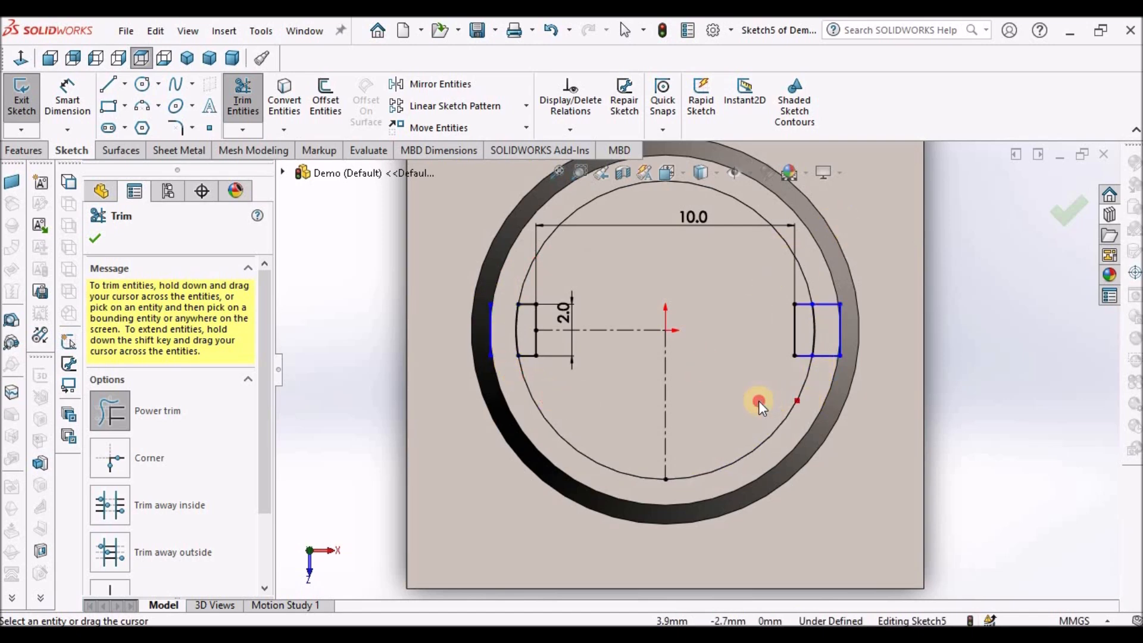
left_click_drag(855, 322, 859, 322)
left_click(97, 238)
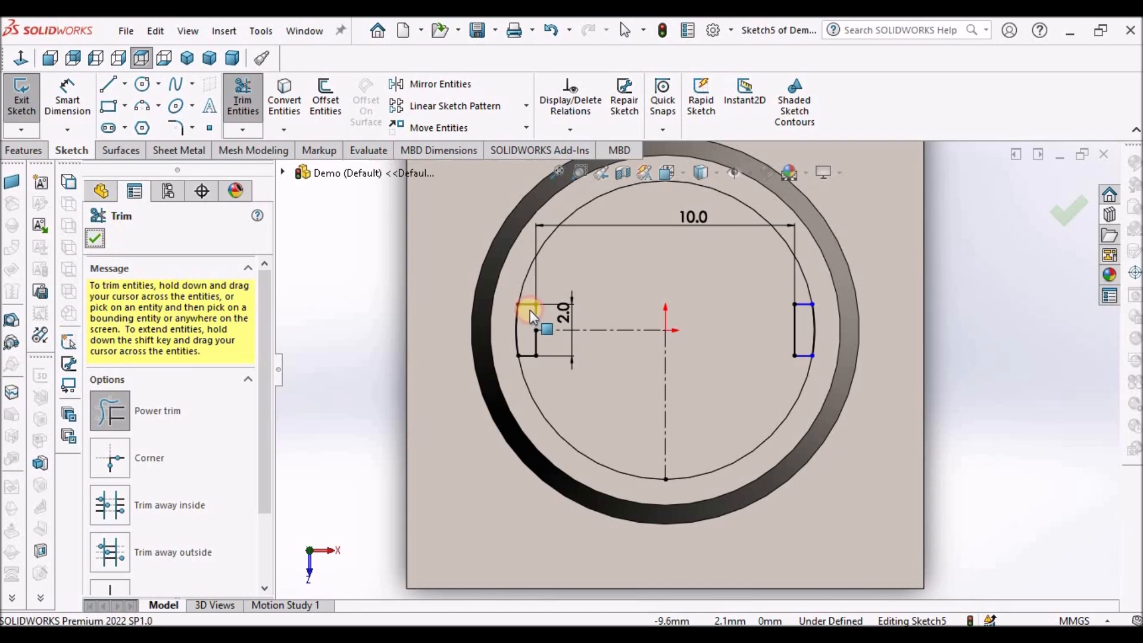
- Add a horizontal relation to the upper short line of the right notch profile
scroll(627, 246, "up", 4)
mouse_move(628, 267)
middle_mouse_down()
mouse_move(626, 245)
mouse_move(534, 256)
middle_mouse_up()
scroll(820, 384, "down", 6)
scroll(638, 273, "down", 3)
scroll(528, 250, "up", 4)
scroll(627, 293, "down", 6)
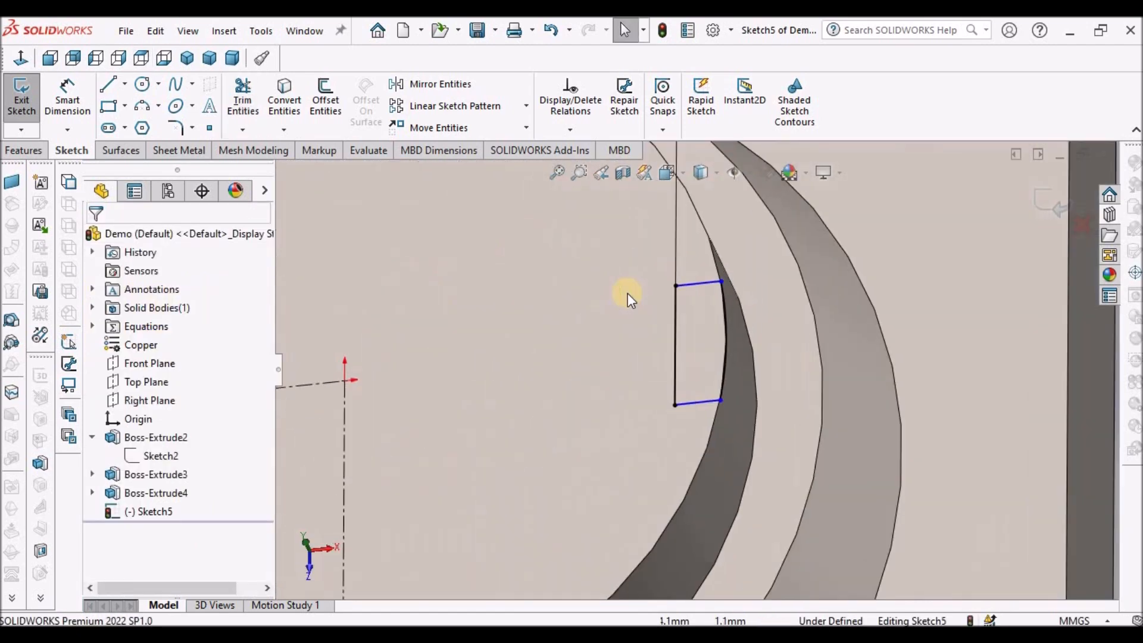
left_click(840, 282)
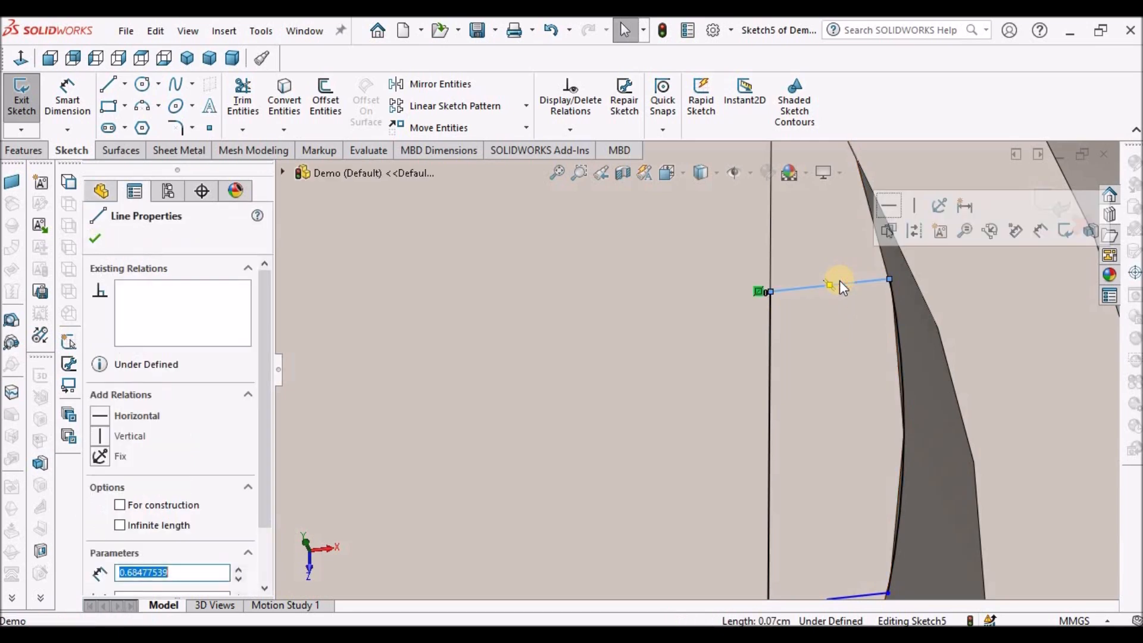
left_click(889, 210)
scroll(735, 334, "up", 6)
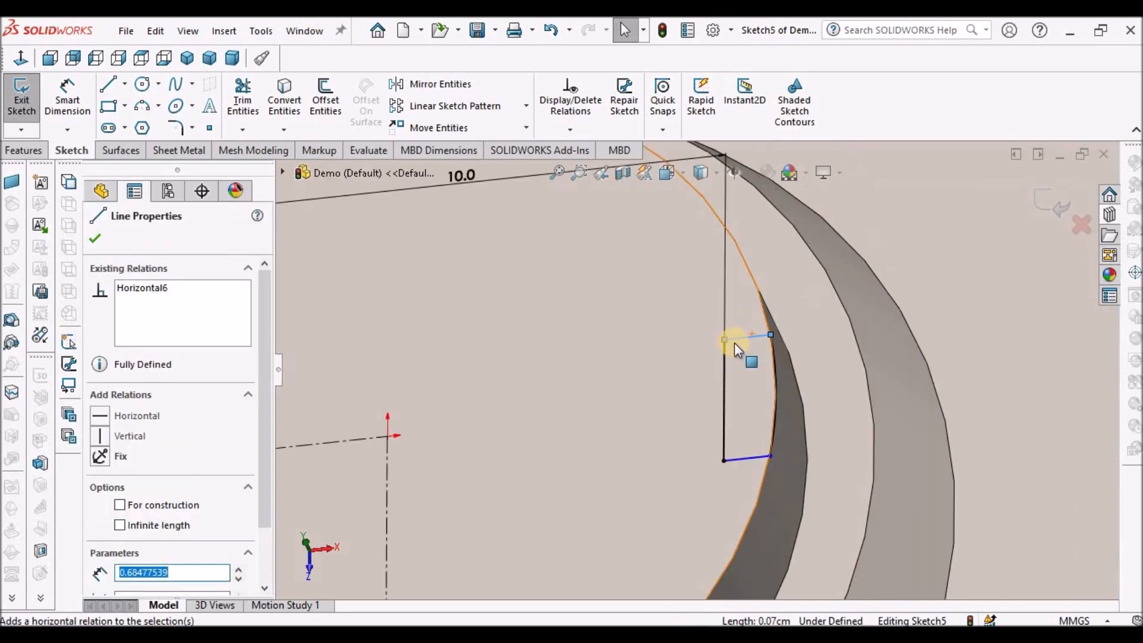
key("Escape")
- Add a horizontal relation to the lower short line of the right notch profile
scroll(766, 410, "down", 6)
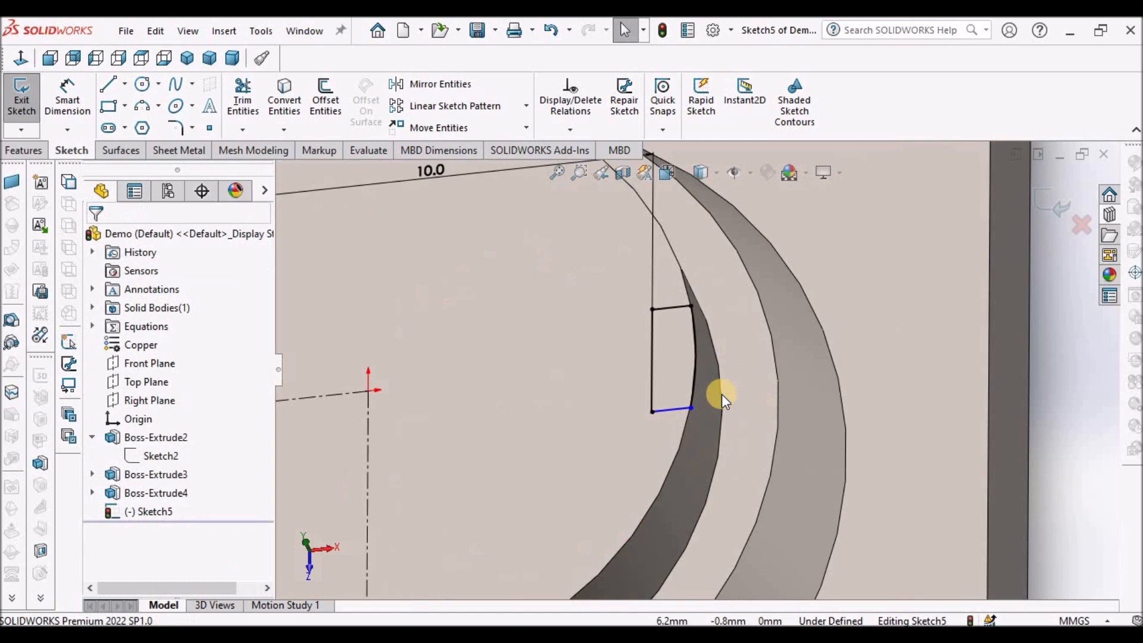
left_click(639, 416)
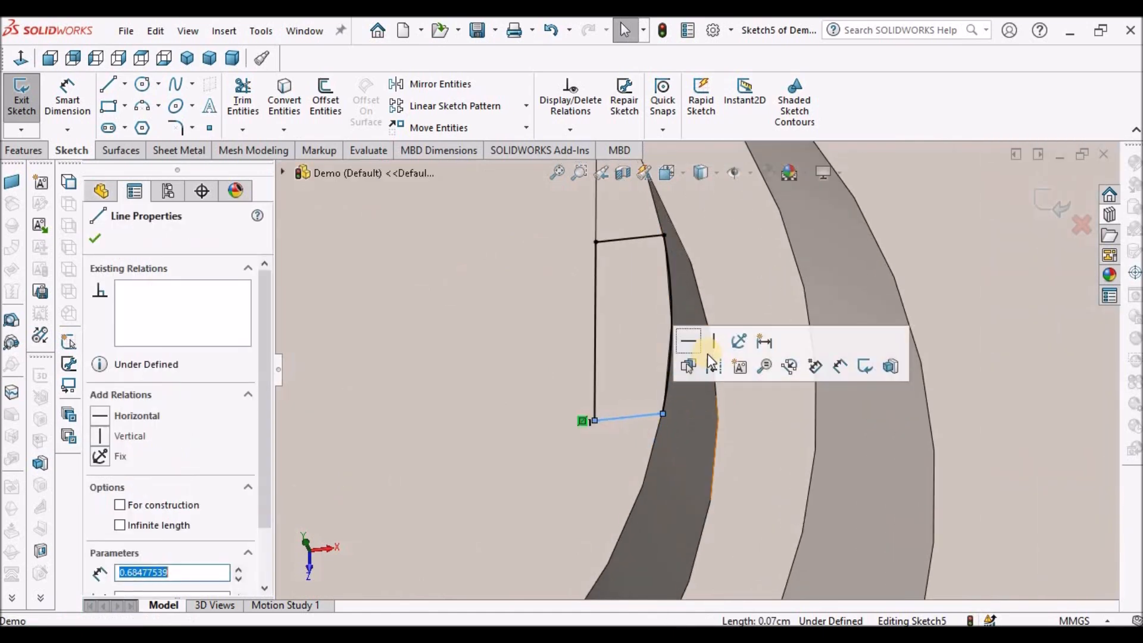
left_click(689, 340)
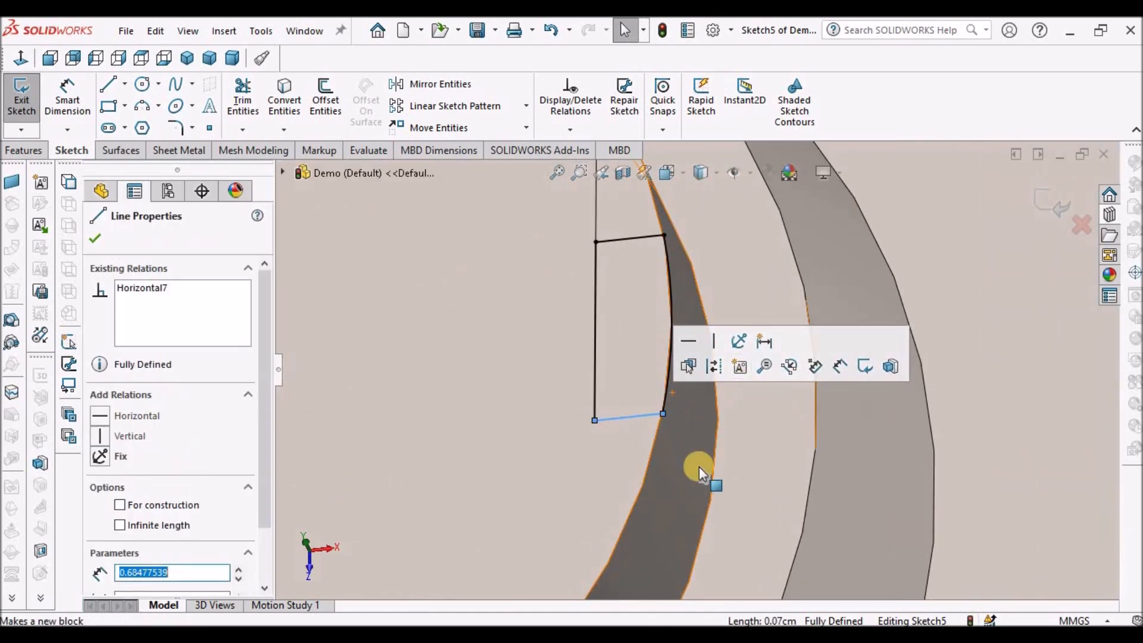
scroll(661, 462, "up", 3)
left_click(640, 459)
scroll(714, 438, "up", 5)
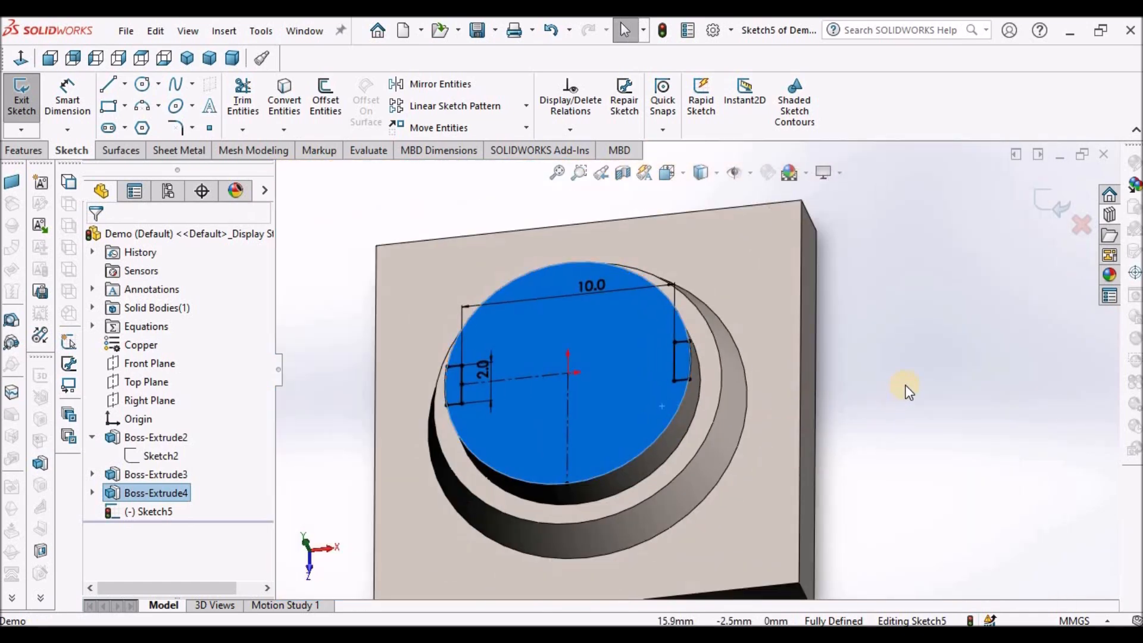
left_click(904, 385)
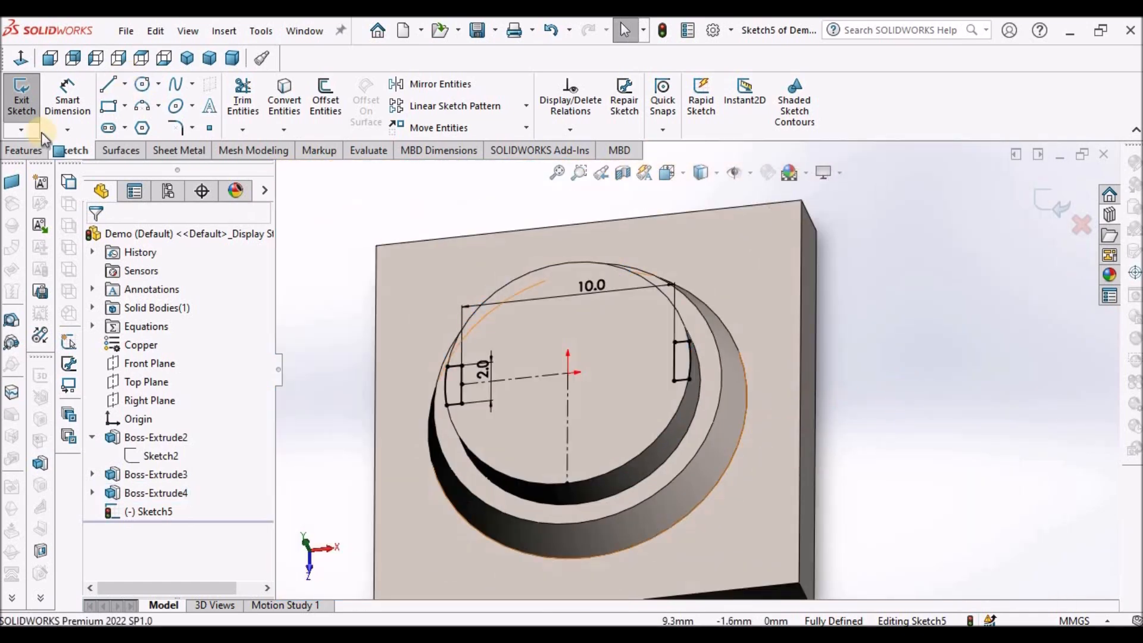
- Cut-extrude both notch profiles into the upper boss with a blind depth of 2 mm
left_click(16, 153)
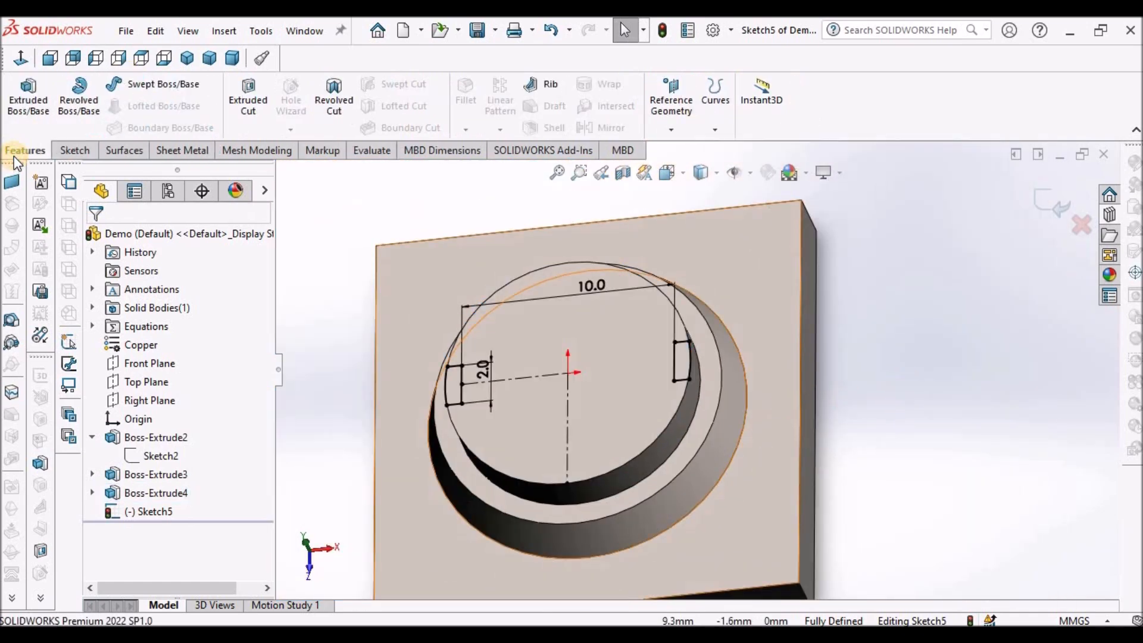
left_click(266, 102)
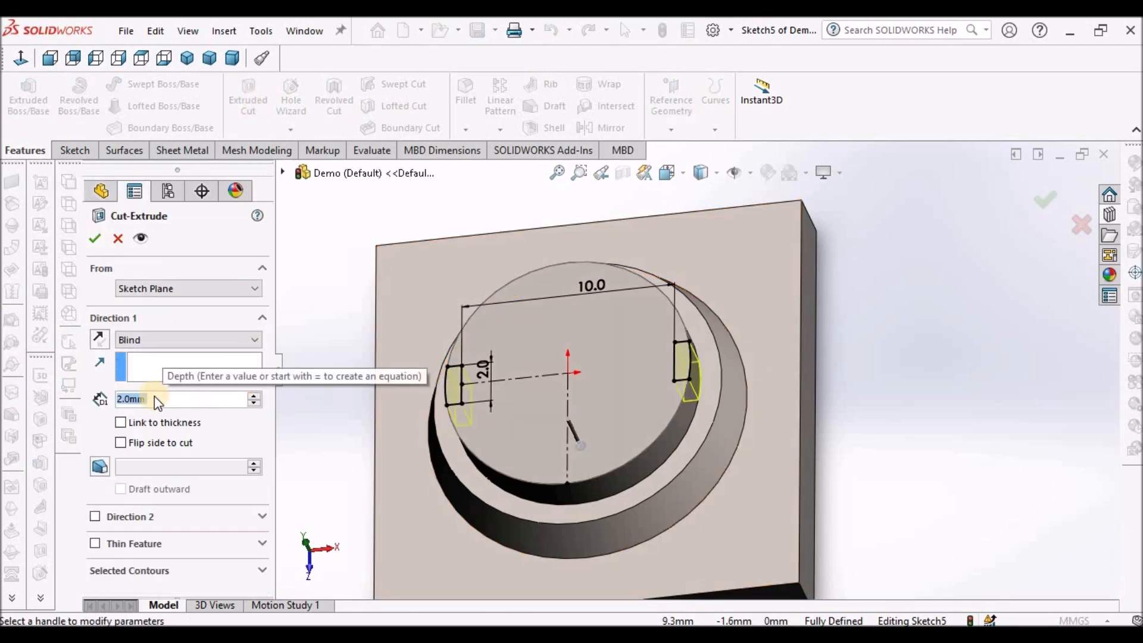
left_click(97, 238)
middle_click_drag(756, 389, 682, 405)
left_click(755, 376)
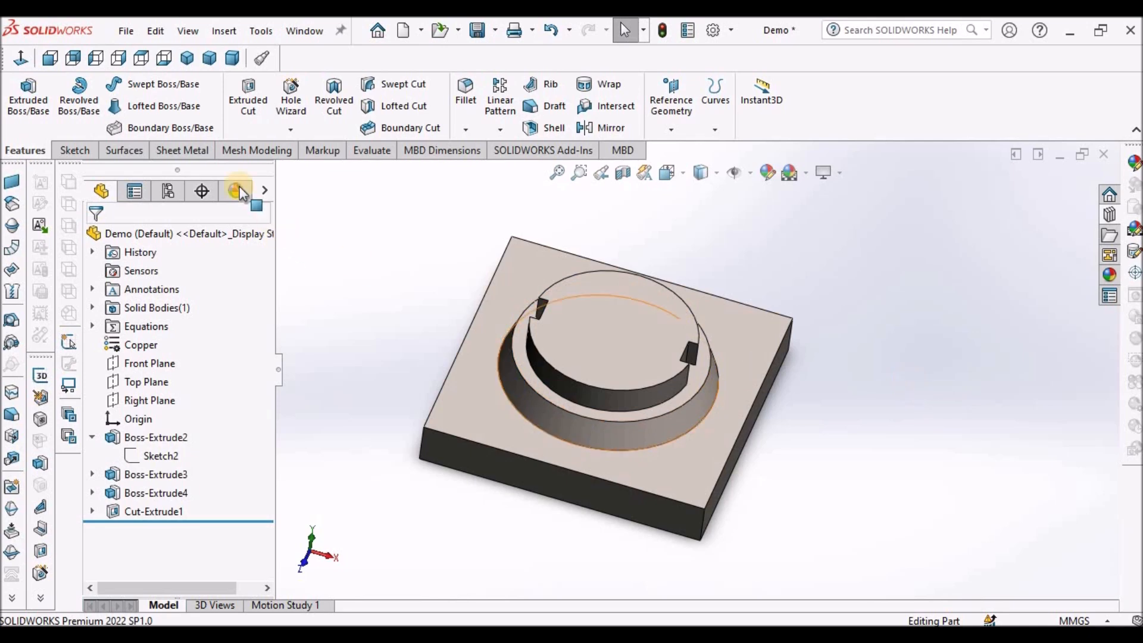
- Start a sheet metal Forming Tool and set the base plate's upper face as the stopping face
left_click(181, 150)
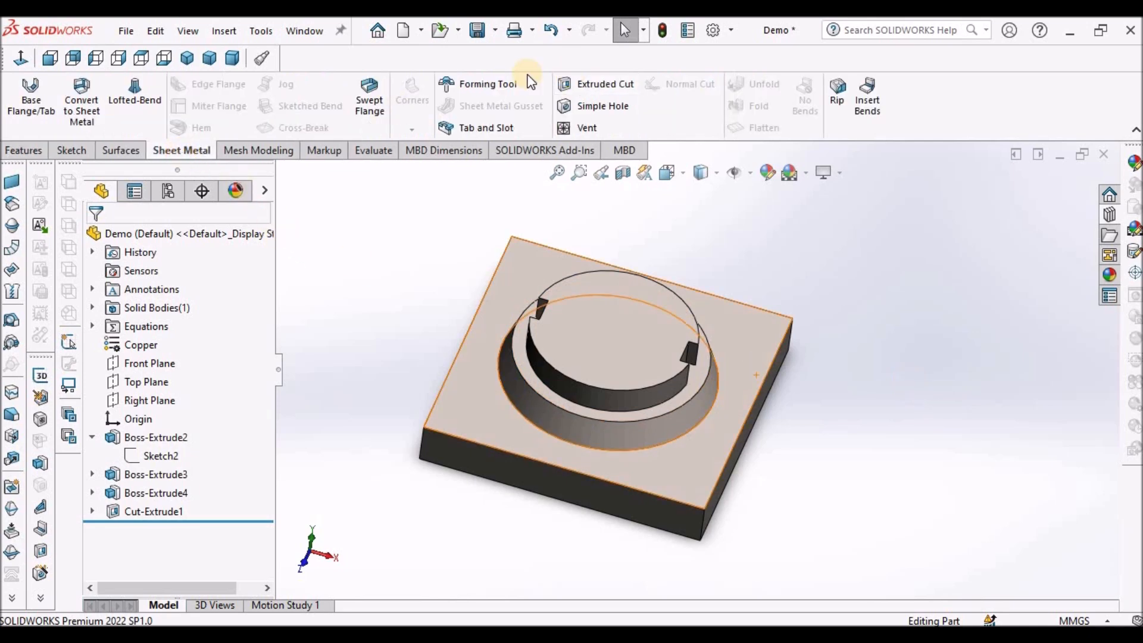
left_click(485, 84)
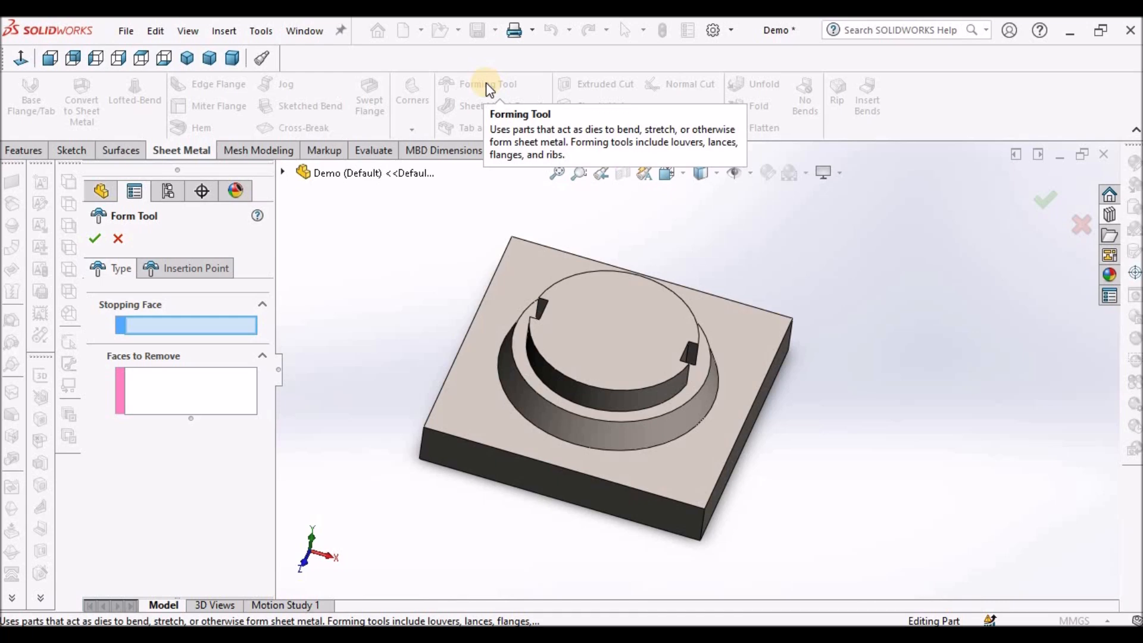
left_click(480, 420)
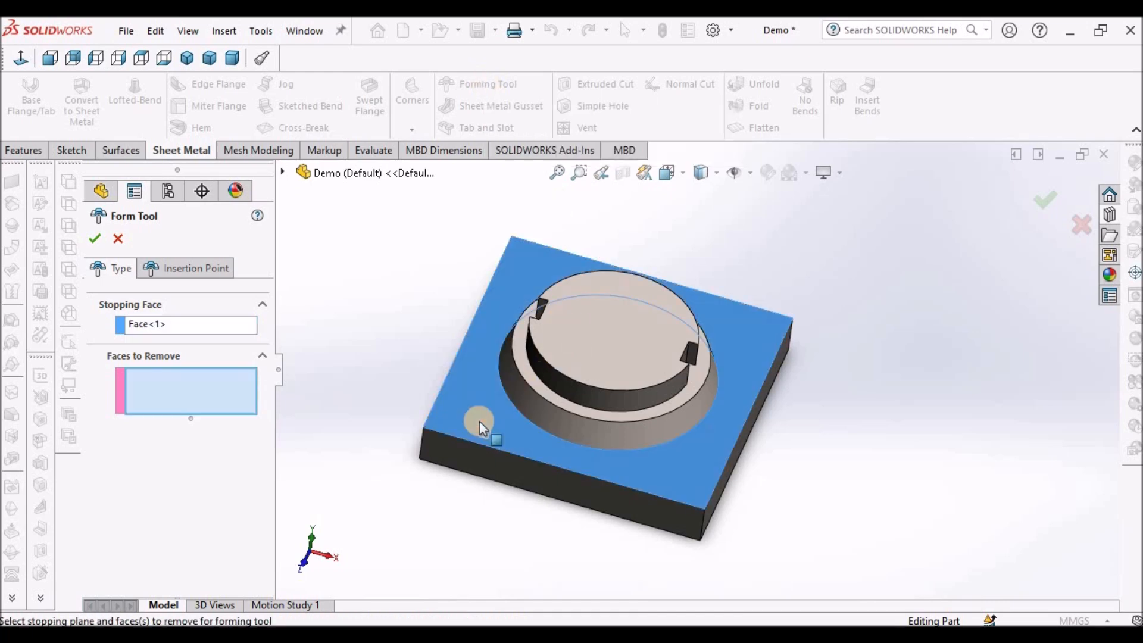
- Mark the upper boss's top face and front side wall as faces to remove for the forming tool
scroll(641, 362, "up", 3)
scroll(672, 359, "down", 2)
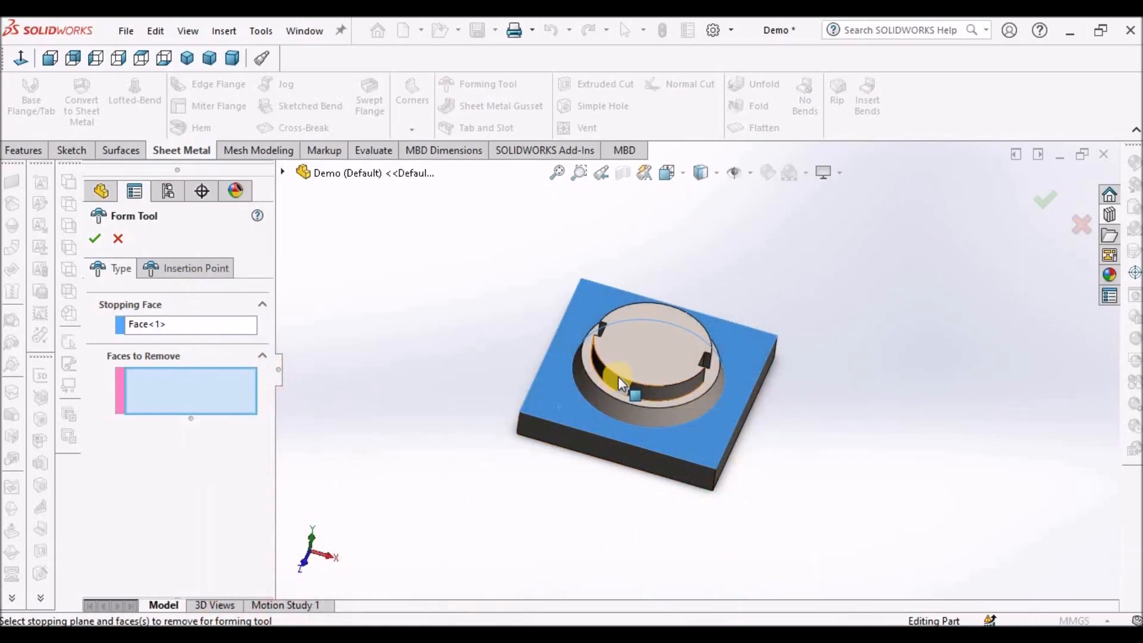
scroll(627, 443, "down", 3)
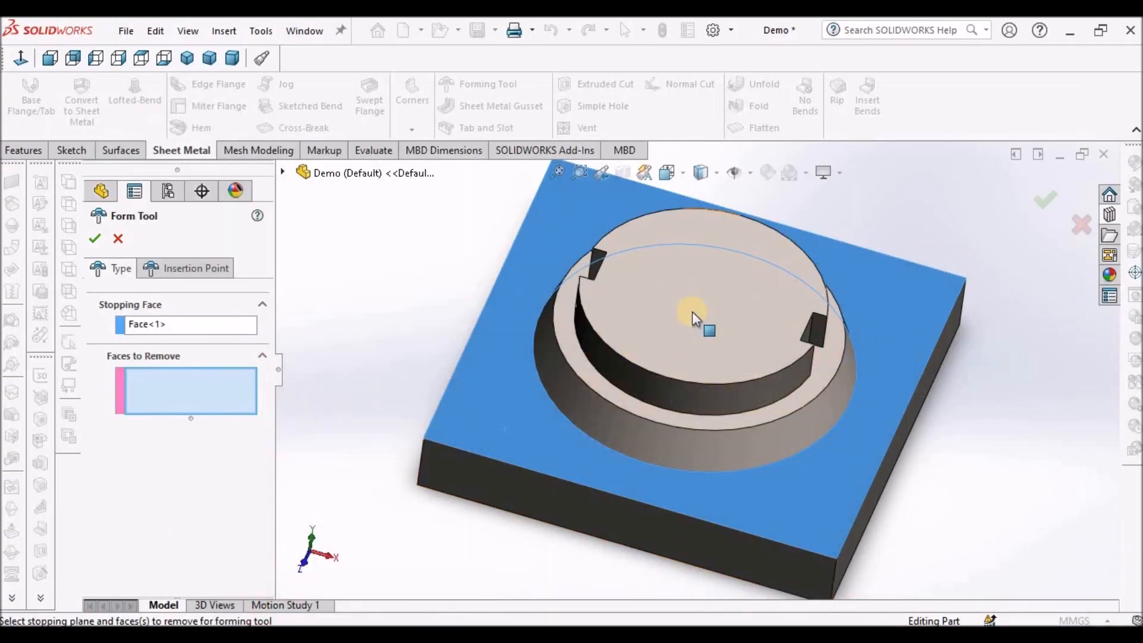
scroll(691, 312, "down", 3)
left_click(692, 312)
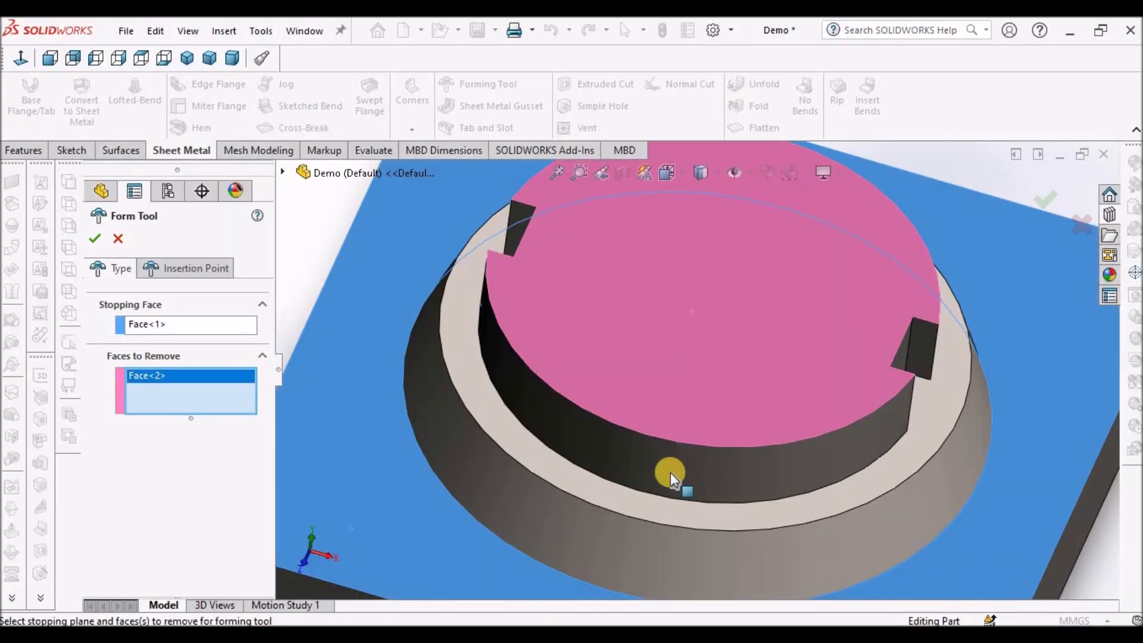
left_click(655, 419)
scroll(806, 422, "up", 3)
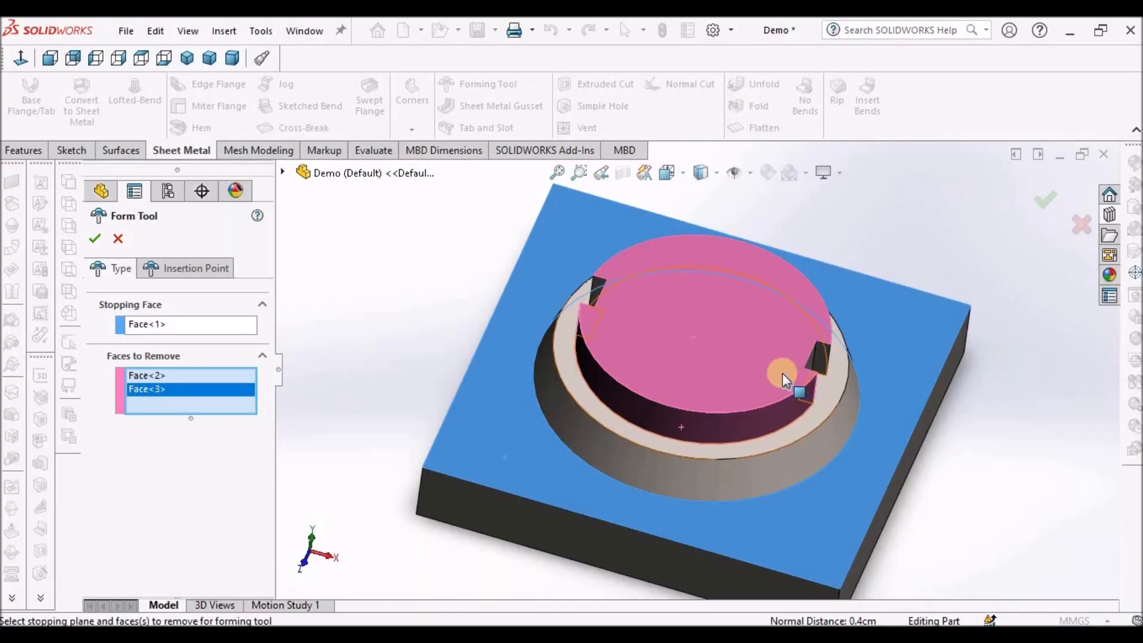
- Add the two visible inner faces of the right notch to the faces to remove
scroll(809, 341, "down", 8)
left_click(891, 307)
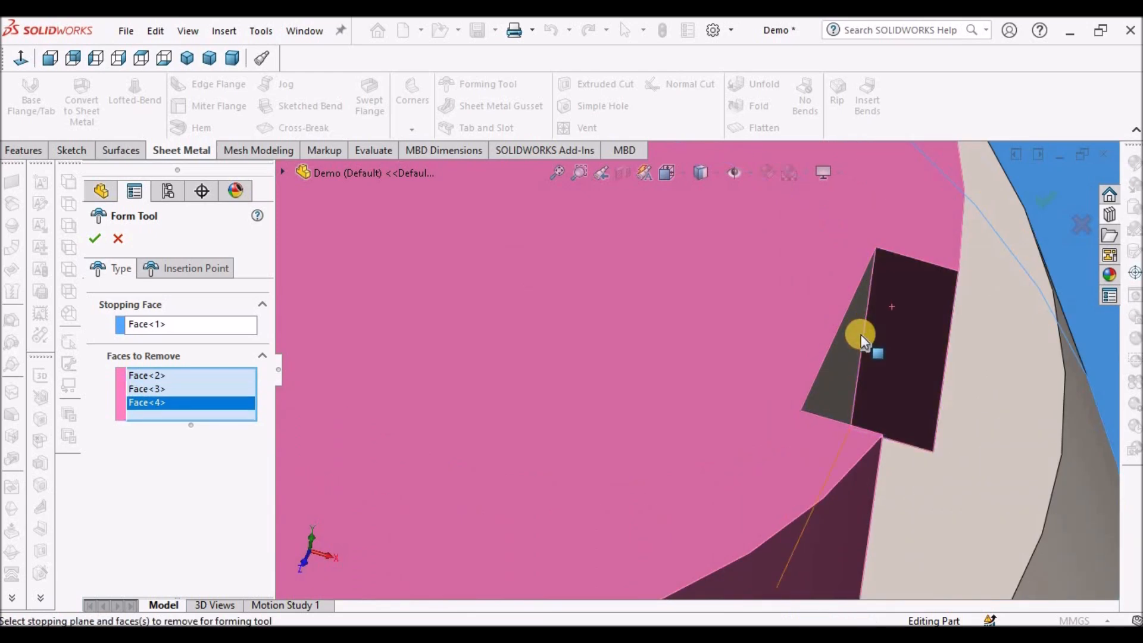
left_click(859, 336)
scroll(840, 360, "up", 4)
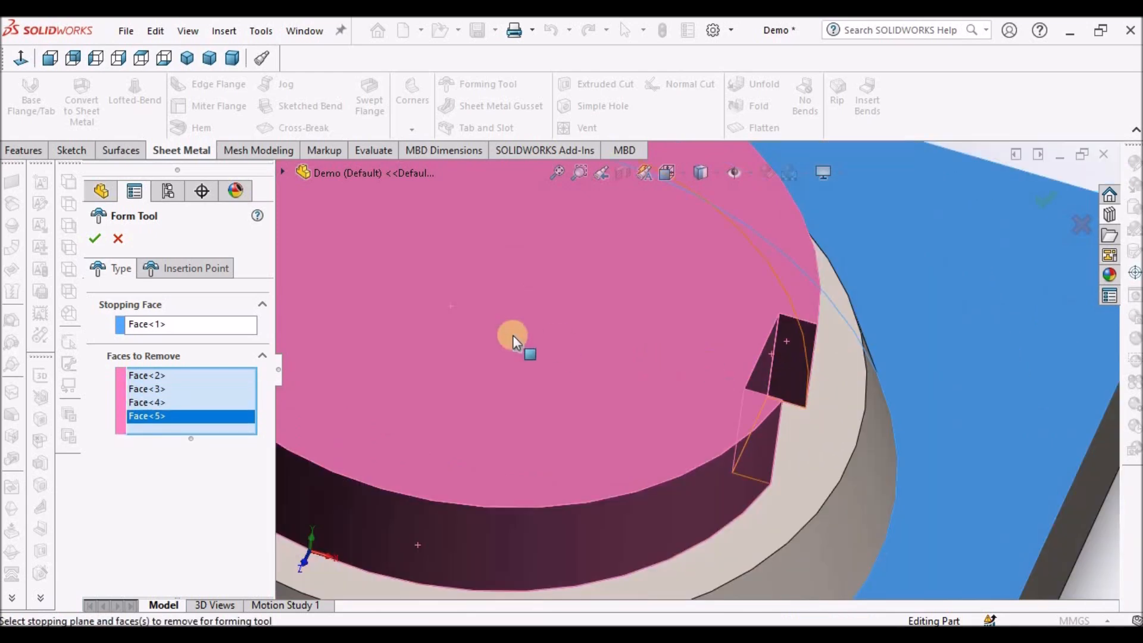
- Add the upper boss's rear side wall and two inner faces of the left notch to the faces to remove
scroll(501, 329, "up", 5)
middle_click_drag(580, 331, 644, 359)
scroll(622, 346, "down", 6)
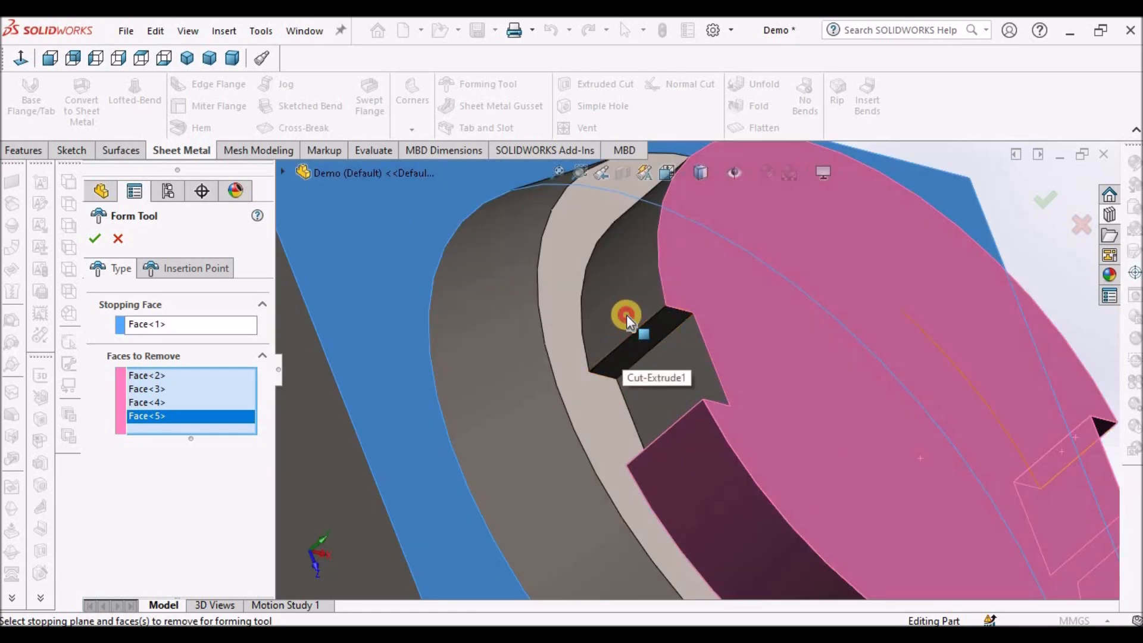
left_click(669, 364)
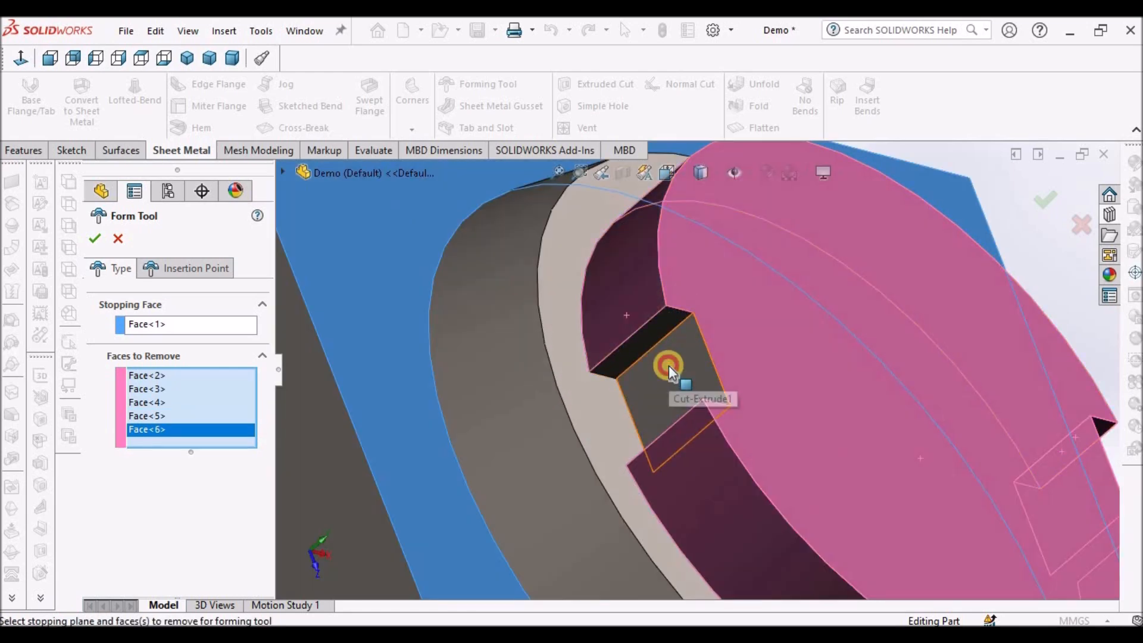
left_click(650, 323)
scroll(659, 352, "up", 6)
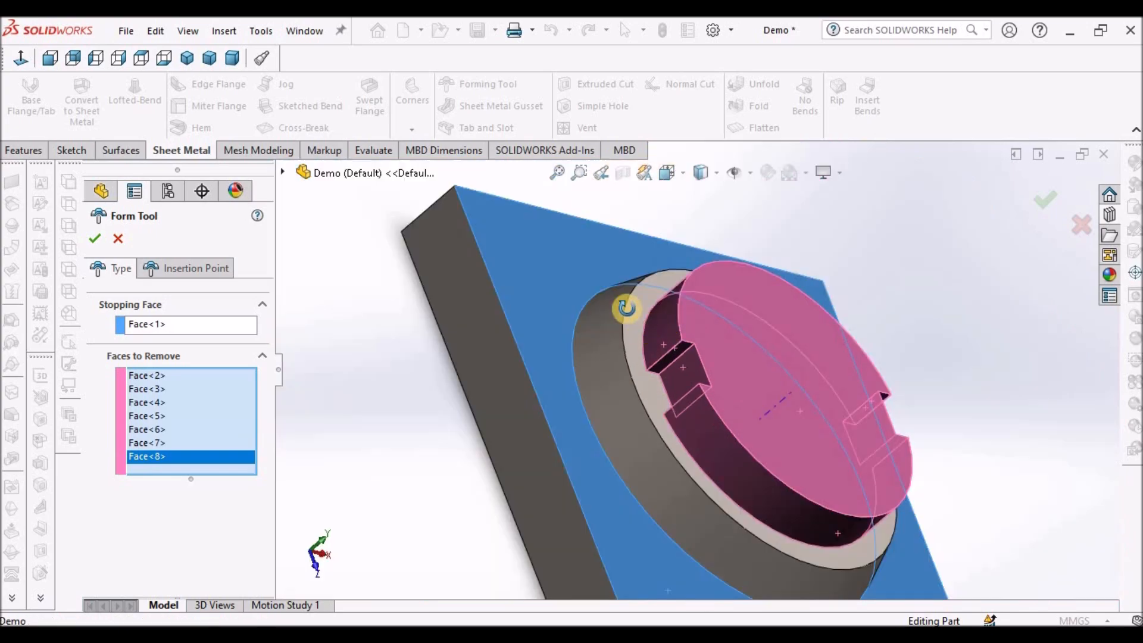
- Add a remaining hidden notch side face to the faces to remove
middle_click_drag(622, 306, 655, 350)
scroll(645, 512, "down", 3)
middle_click_drag(636, 428, 683, 416)
scroll(695, 345, "down", 7)
left_click(695, 345)
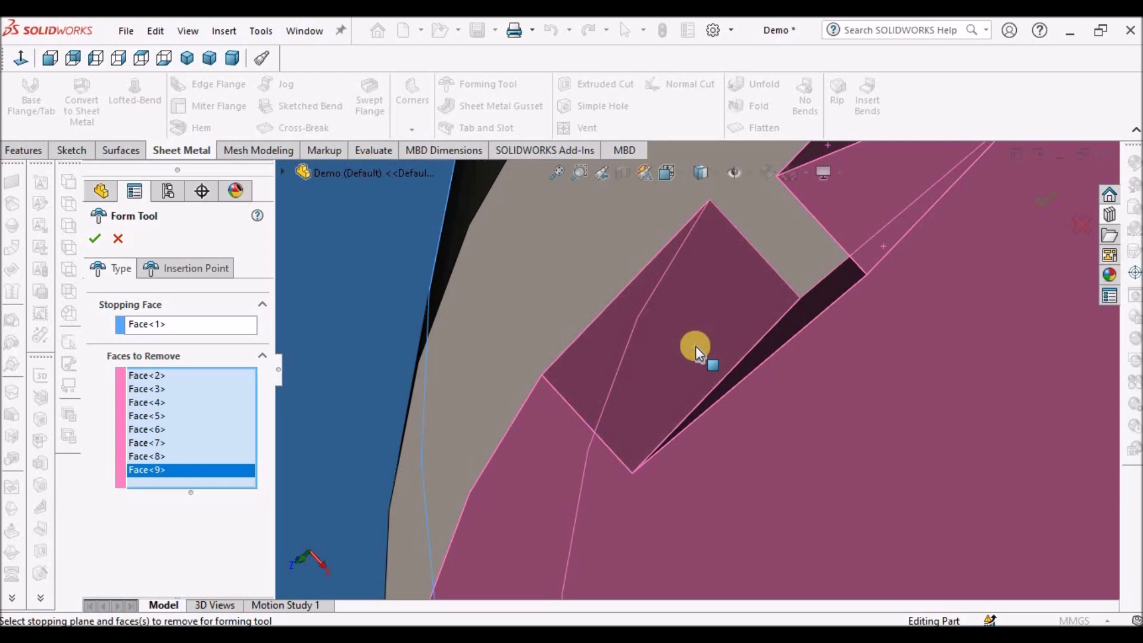
- Check the selected removal faces around the boss and complete the form tool feature
scroll(695, 345, "up", 8)
scroll(644, 305, "up", 6)
middle_click_drag(644, 305, 852, 415)
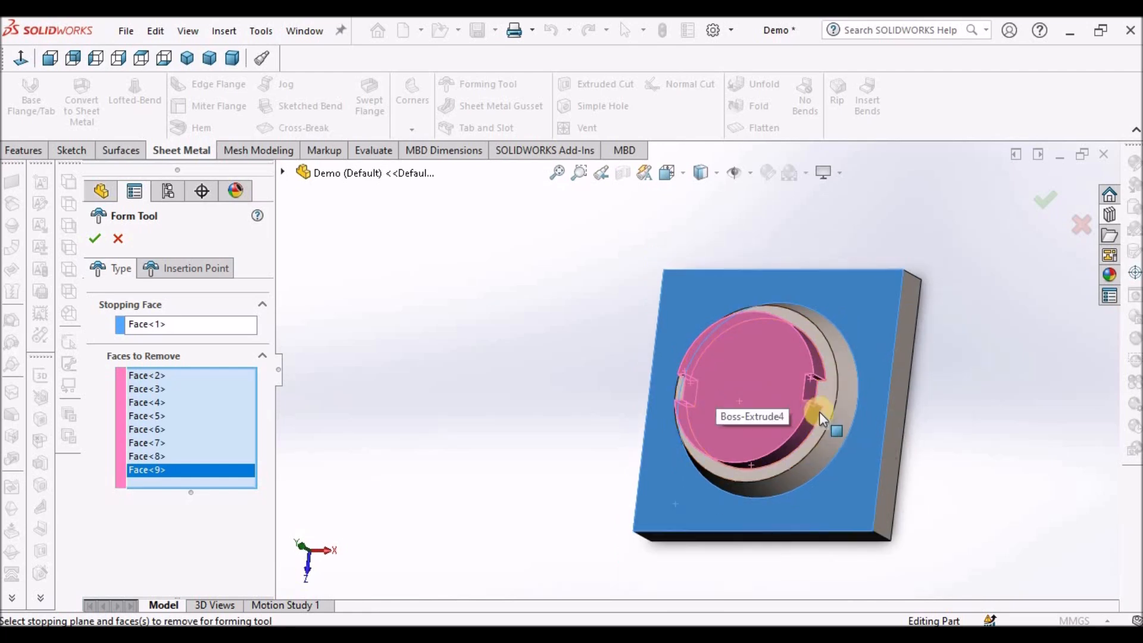
scroll(819, 412, "down", 5)
left_click(93, 238)
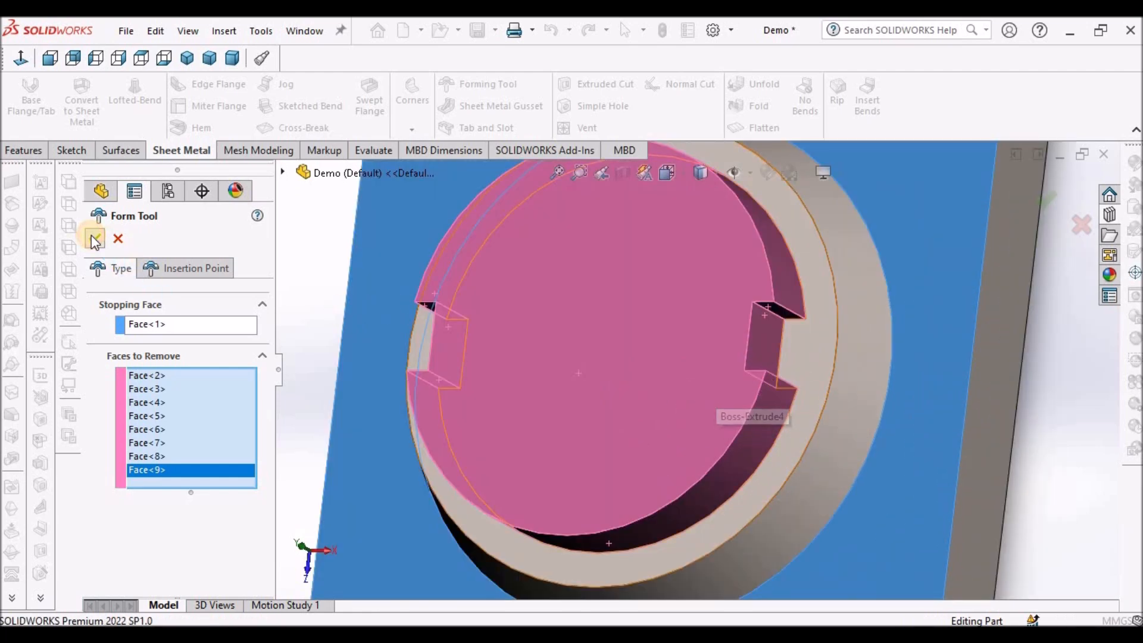
left_click(463, 352)
middle_click_drag(729, 360, 753, 293)
middle_click_drag(712, 348, 791, 363)
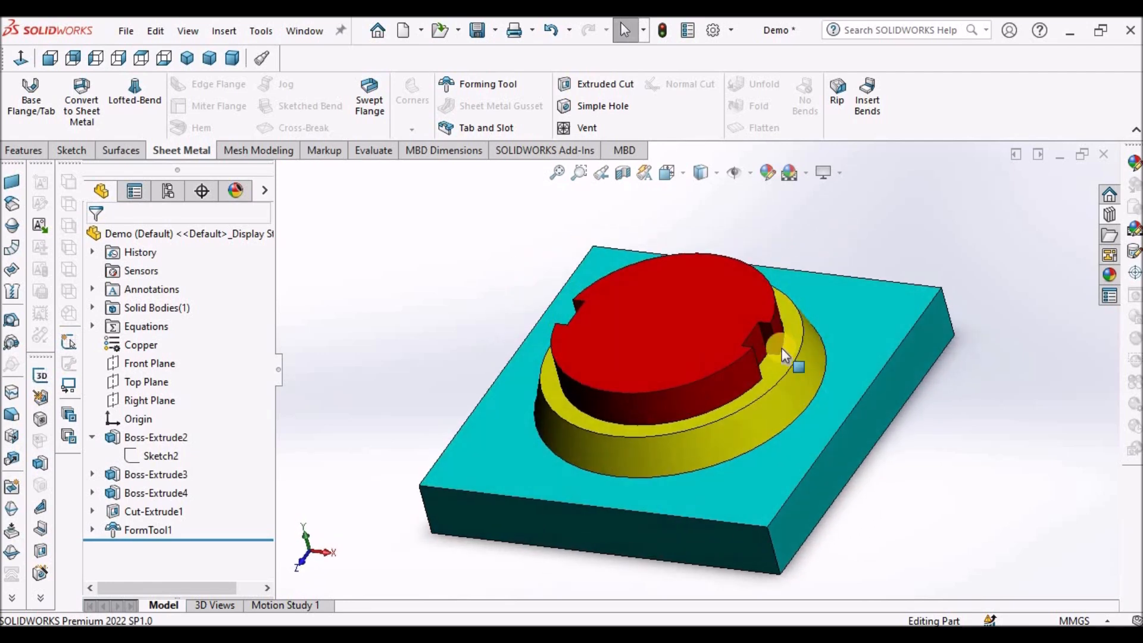
left_click(126, 31)
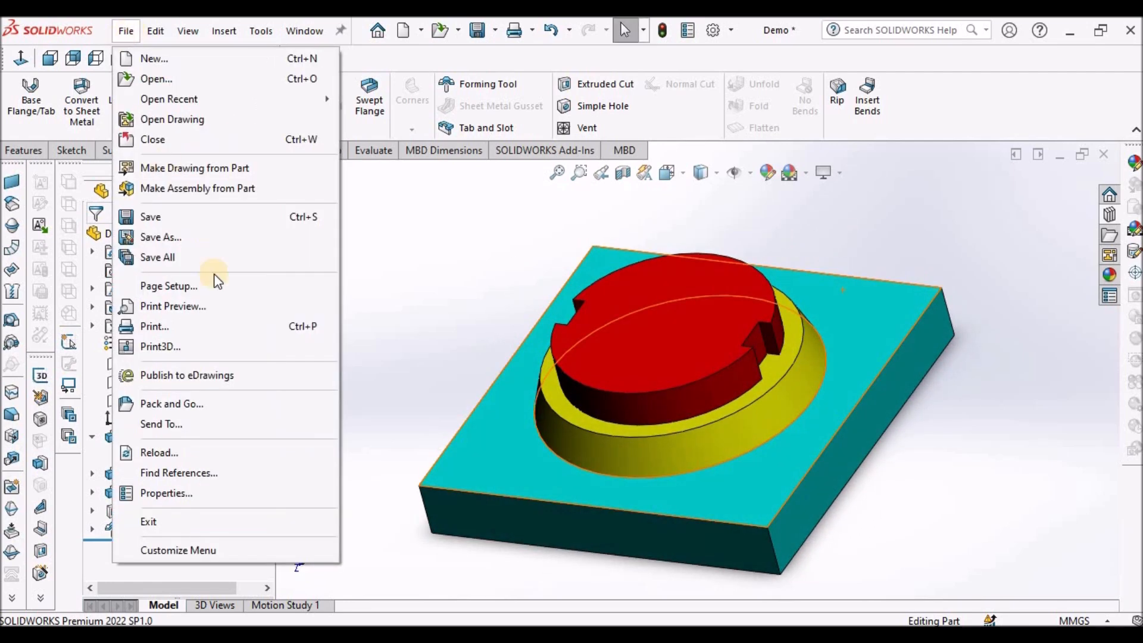
left_click(175, 238)
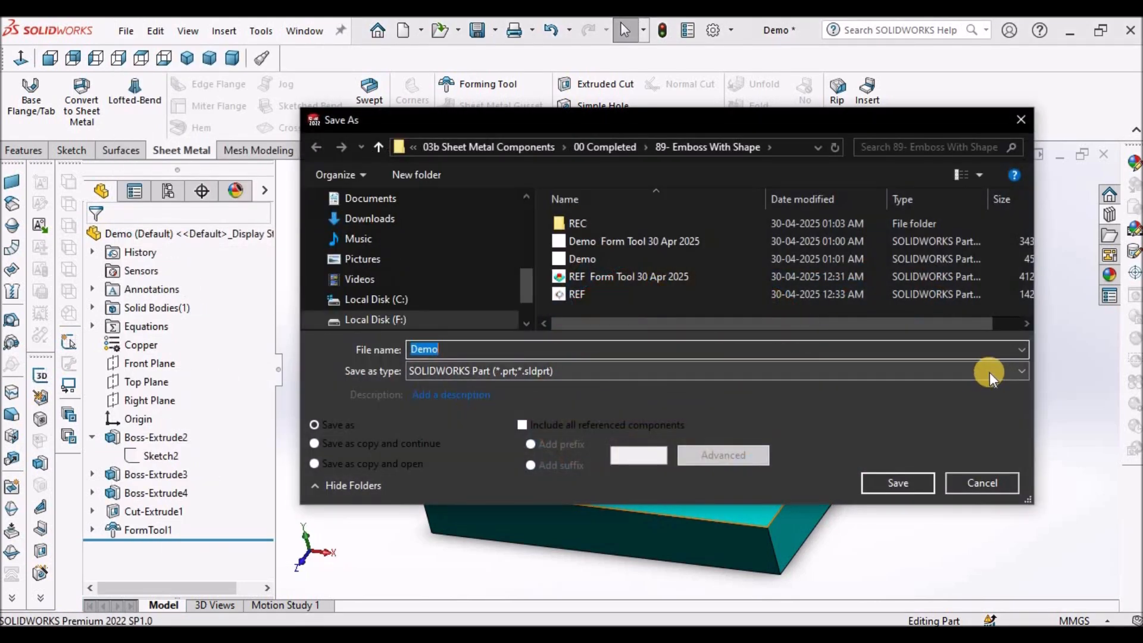
left_click(990, 492)
left_click(126, 30)
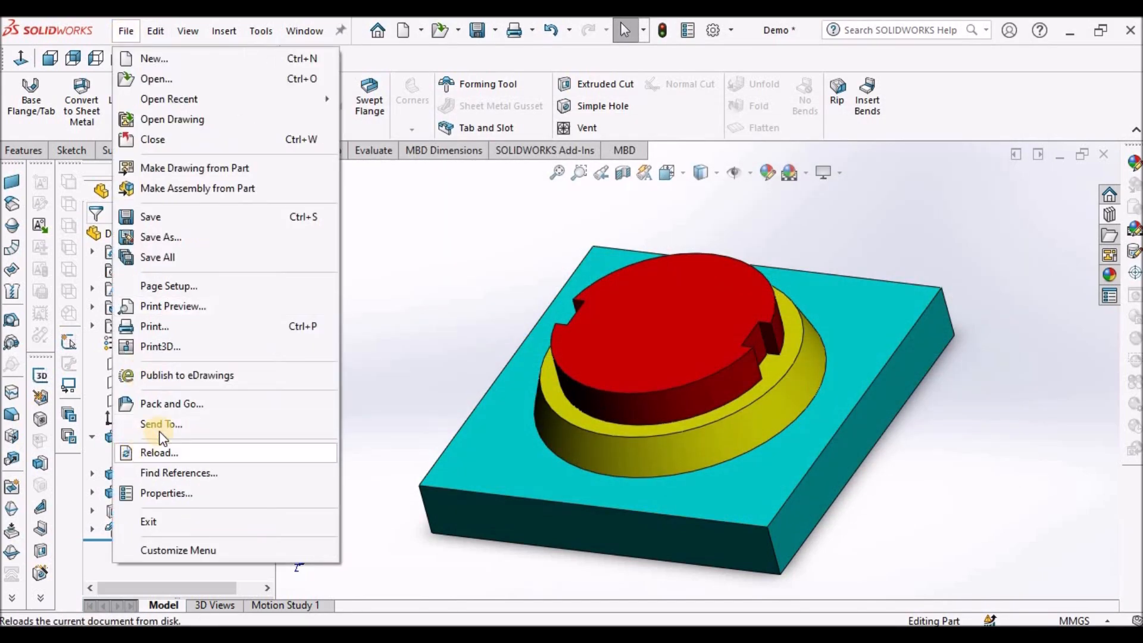
left_click(160, 403)
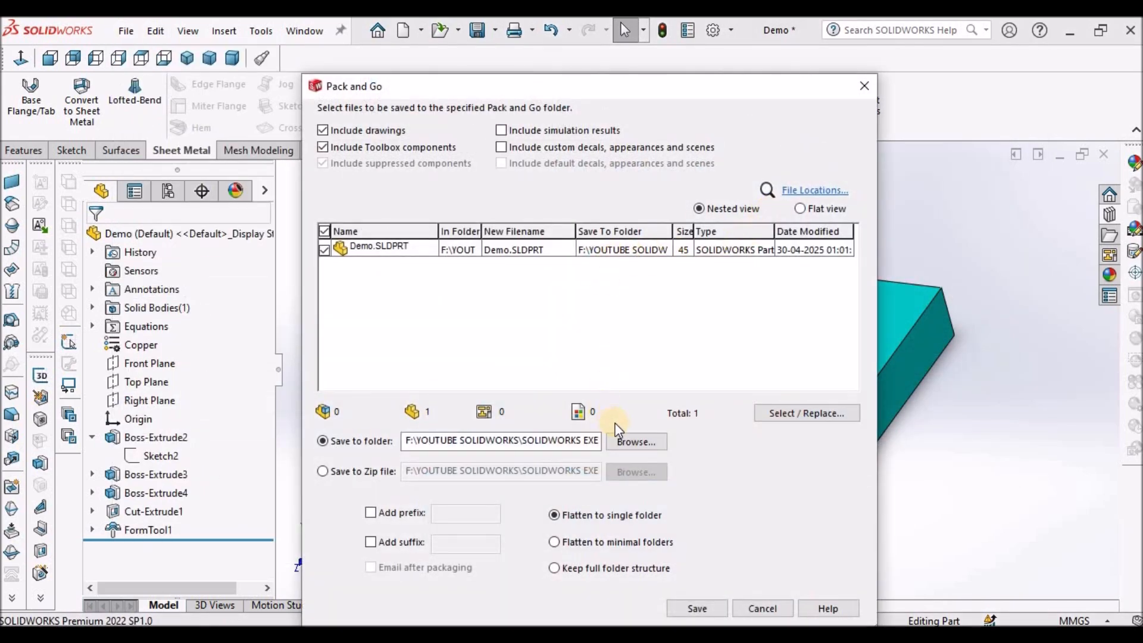
left_click(636, 442)
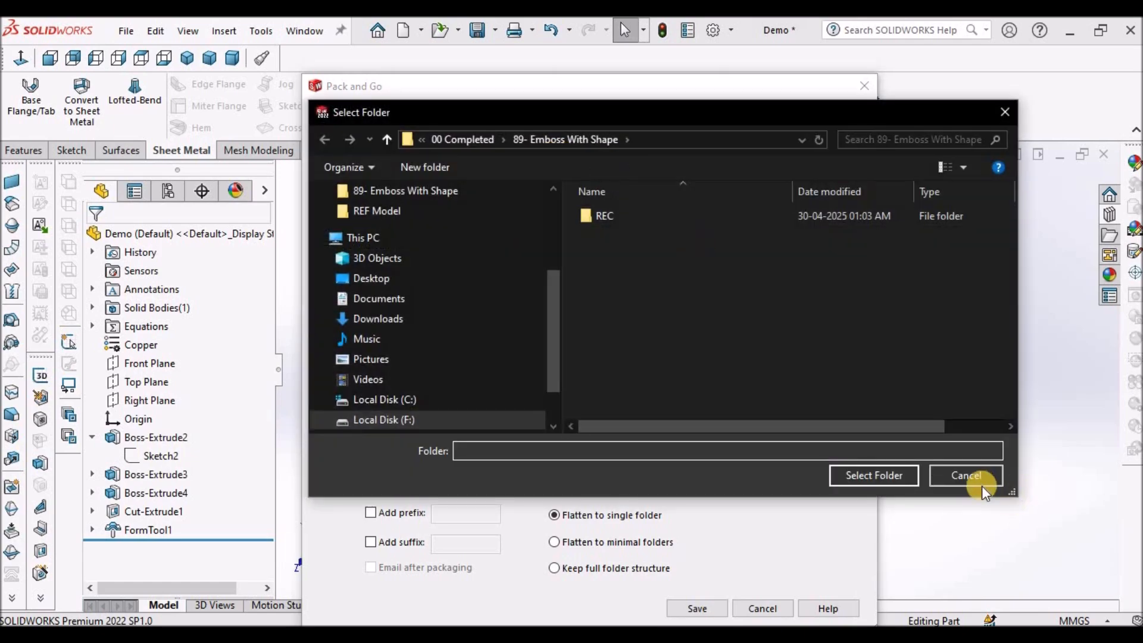
left_click(937, 474)
left_click(752, 606)
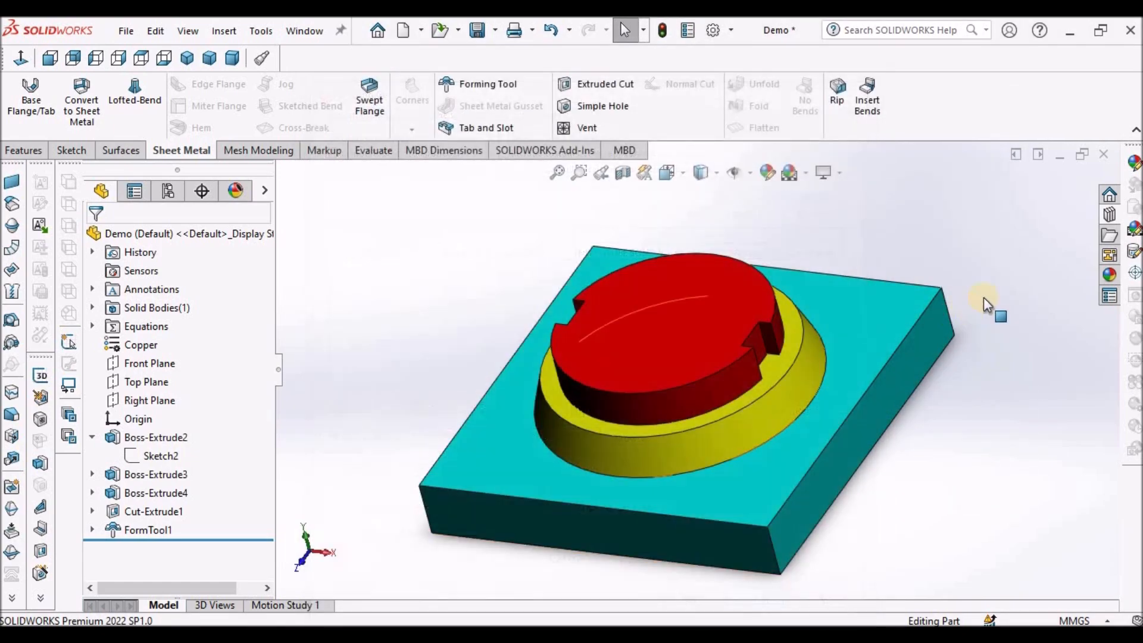
- Browse the Design Library's forming tools folder and its EXAMPLES subfolder for the stored form tools
left_click(1108, 216)
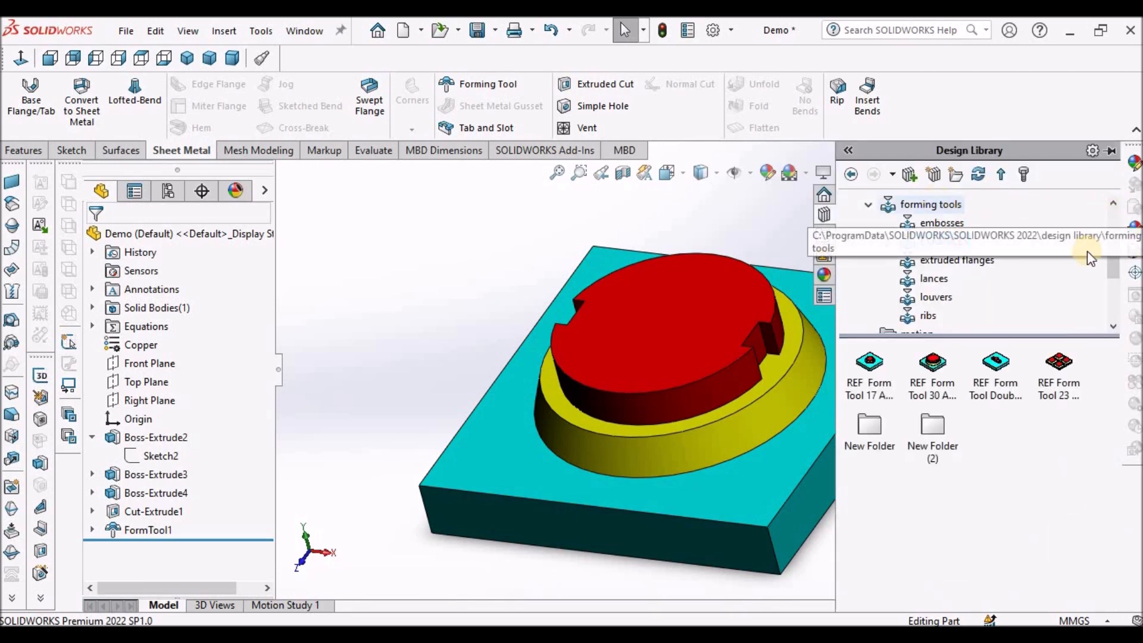
left_click_drag(1114, 267, 1113, 244)
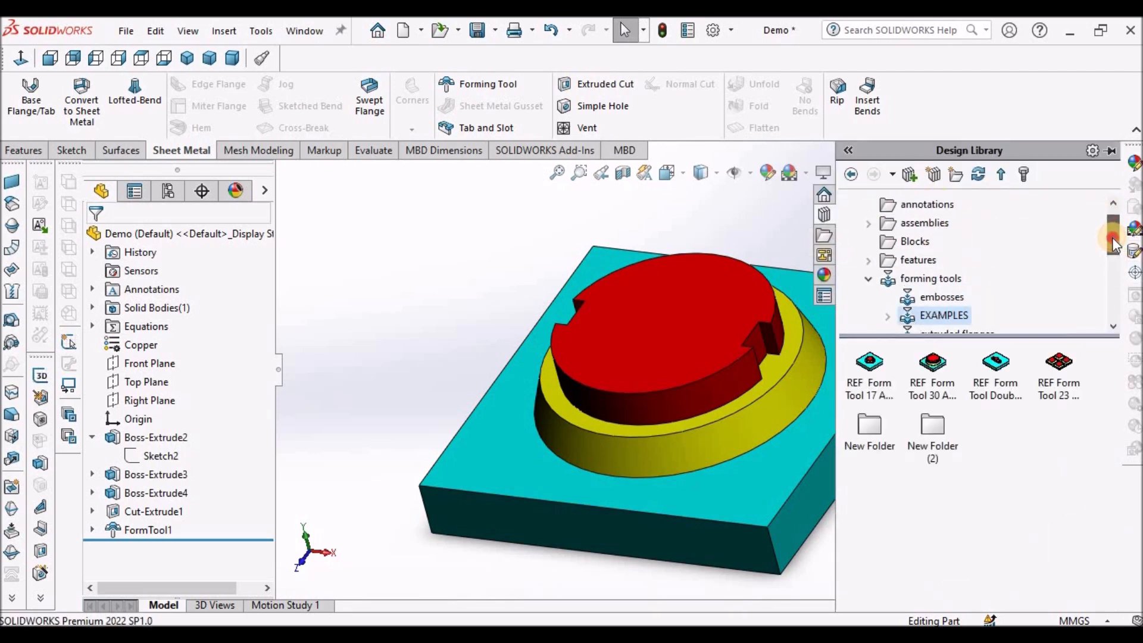
left_click(942, 279)
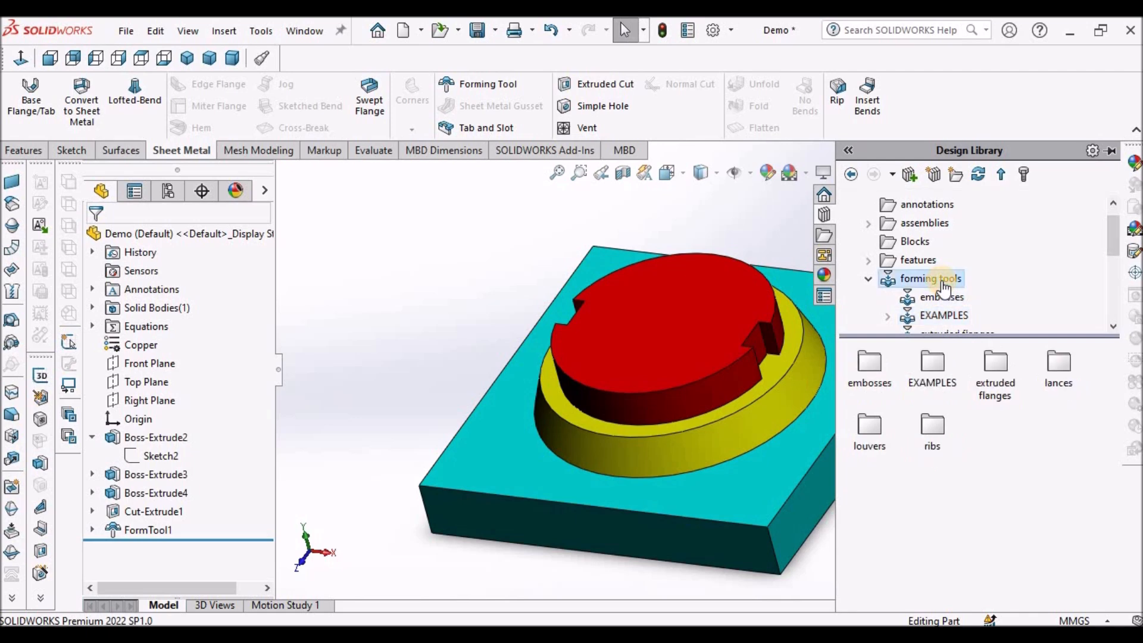
left_click(945, 316)
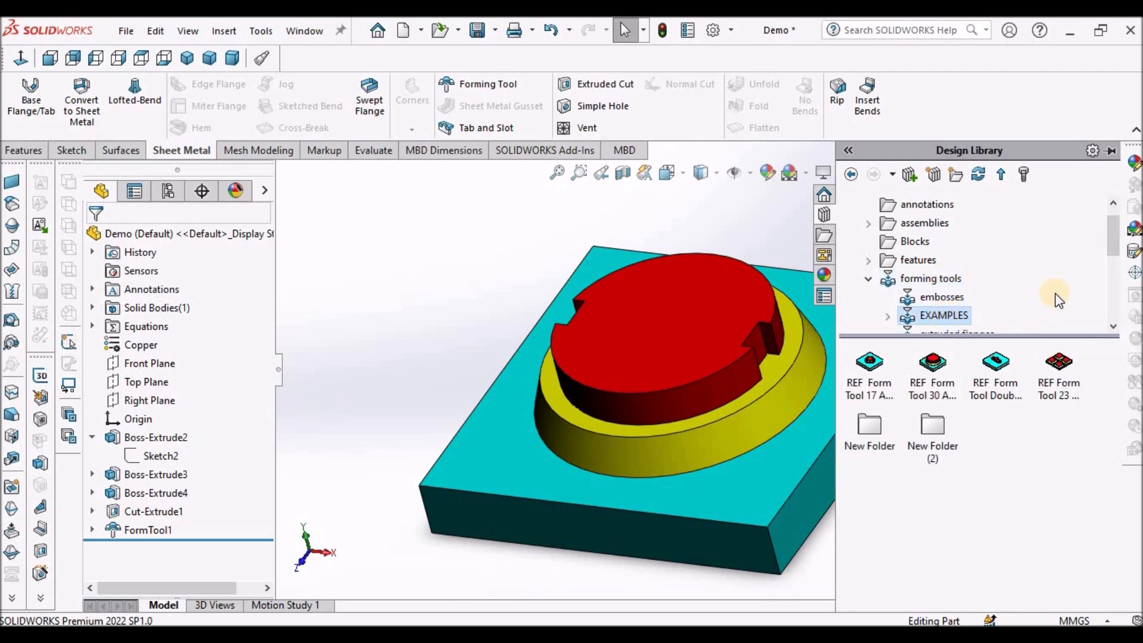
left_click_drag(1117, 257, 1114, 269)
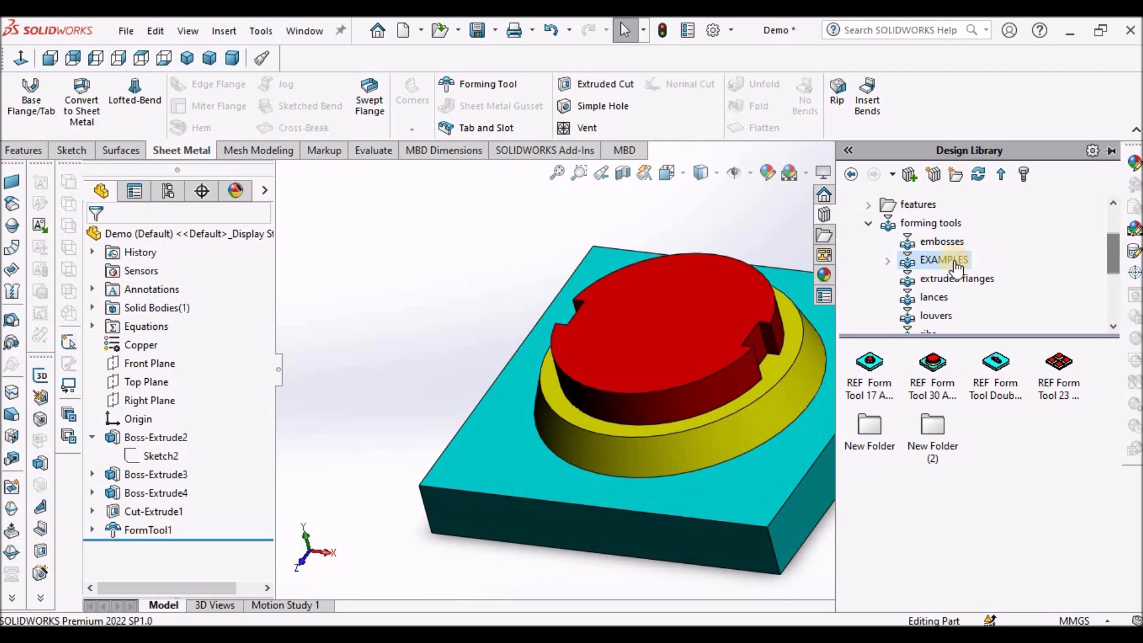
left_click(934, 226)
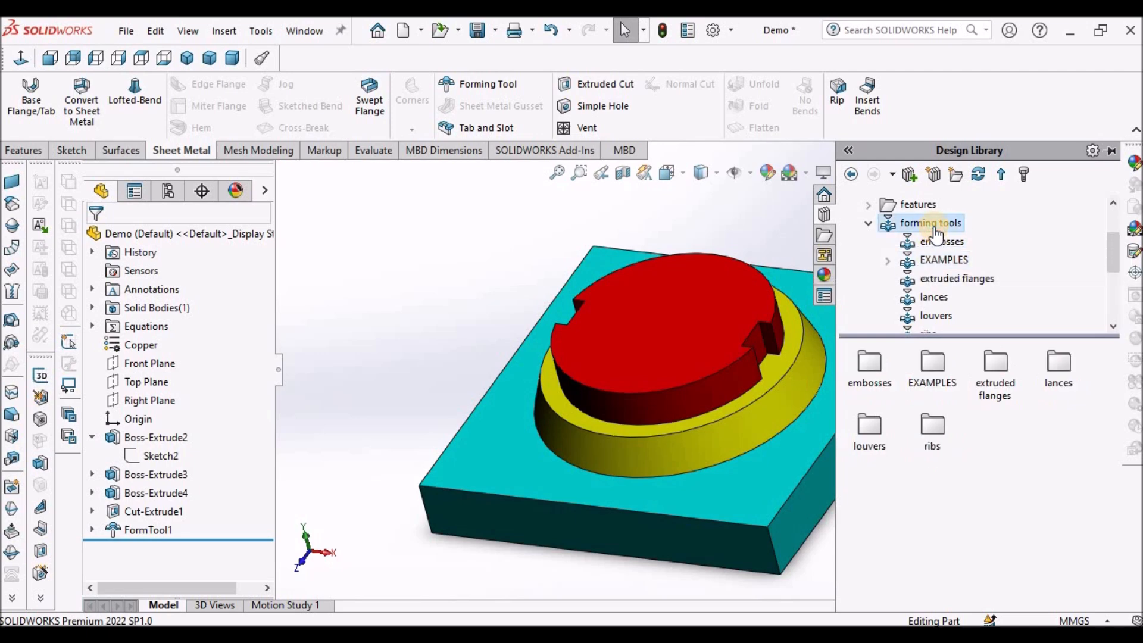
- Open the forming tools library folder in File Explorer, inspect its EXAMPLES subfolder, and close the window
right_click(935, 232)
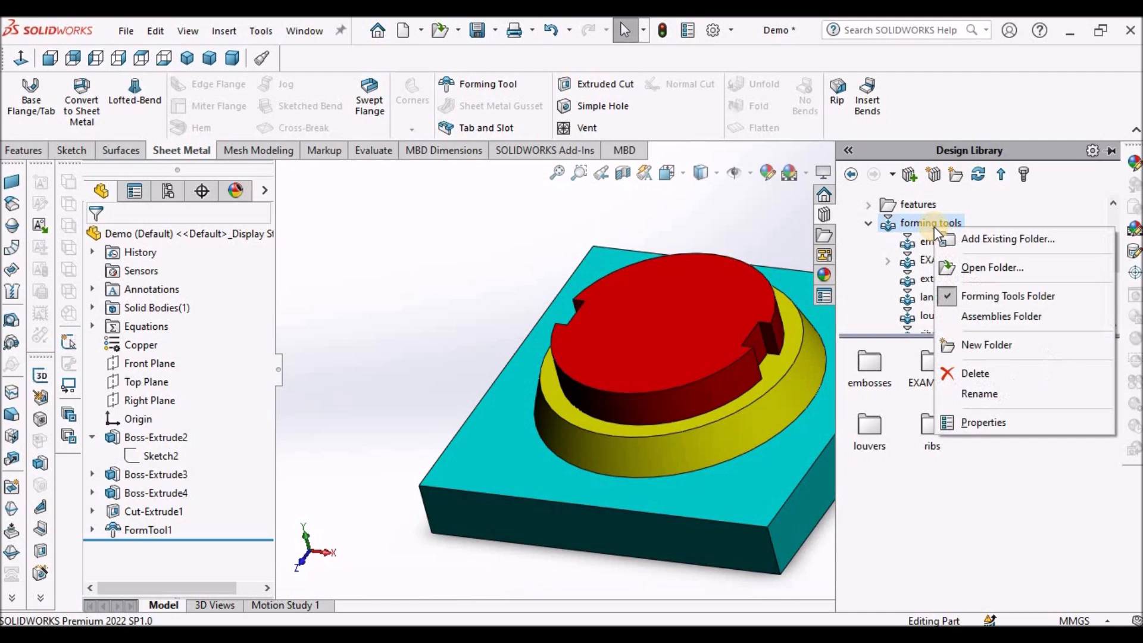
left_click(973, 268)
left_click(934, 105)
double_click(273, 209)
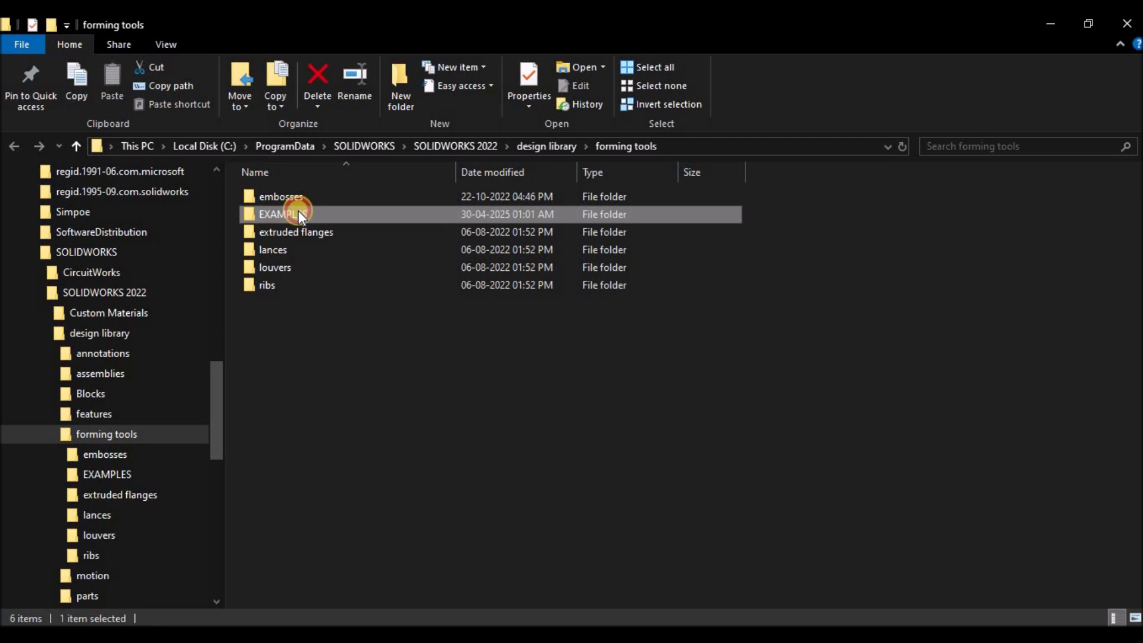
left_click(566, 239)
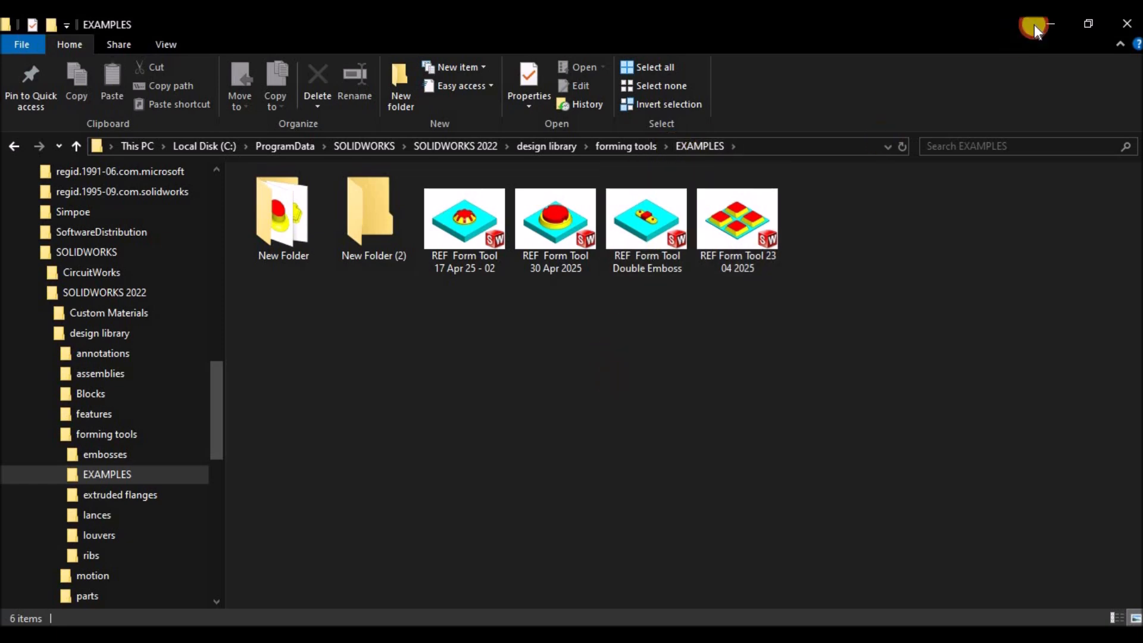
left_click(1124, 30)
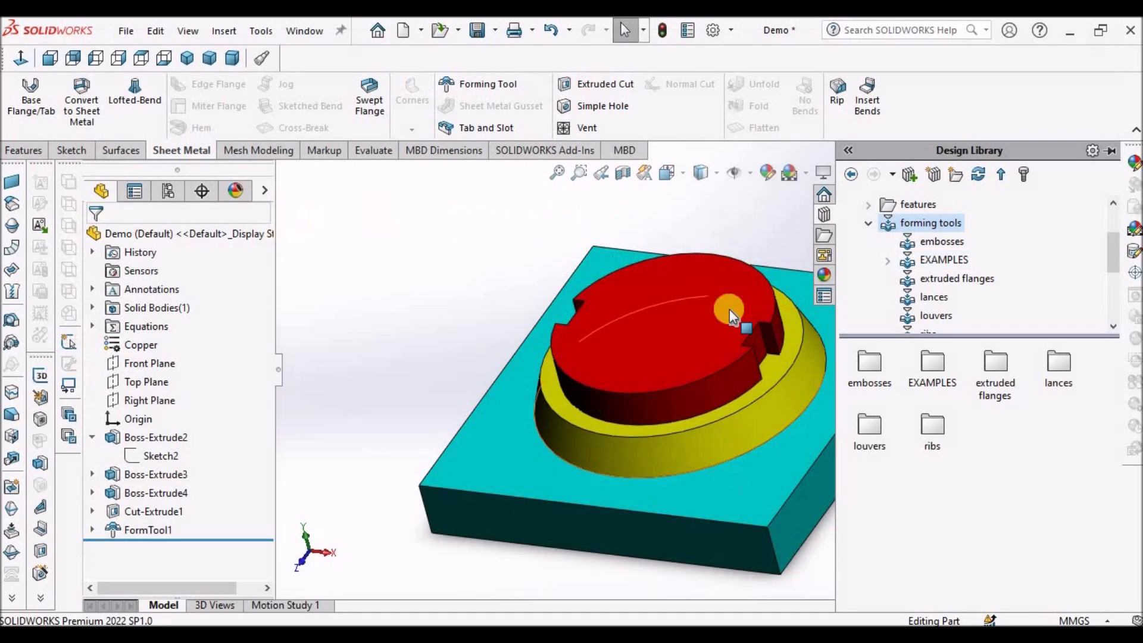
- Close the form tool part and save all modified documents
left_click(510, 241)
left_click(1103, 155)
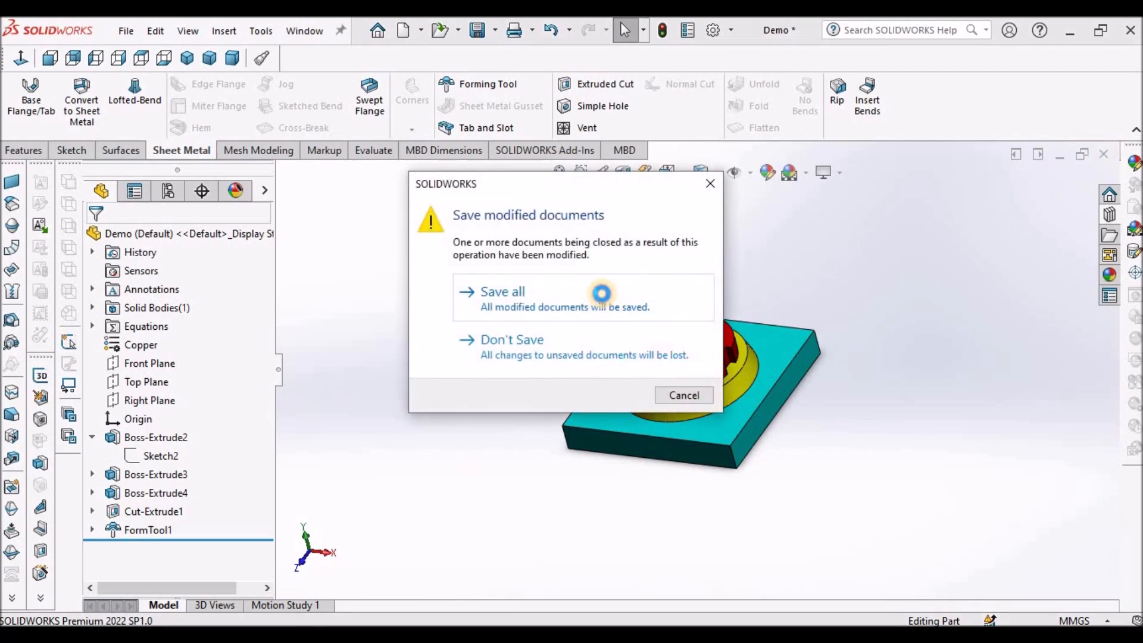
left_click(601, 293)
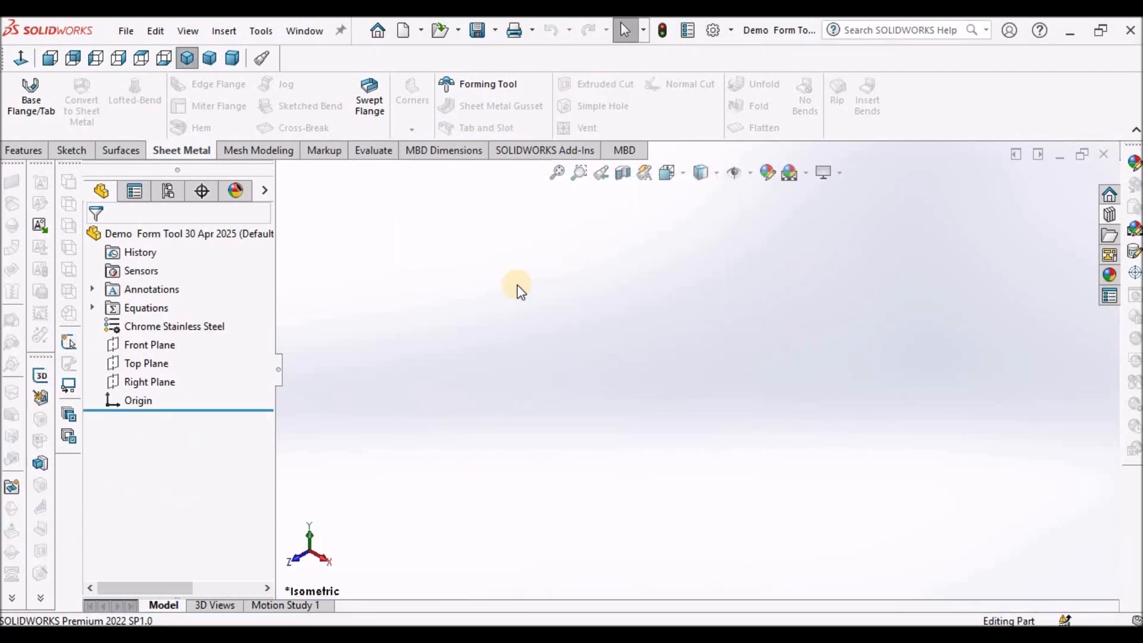
- Sketch a center rectangle about 30 mm wide on the Top Plane, centered on the origin
left_click(148, 363)
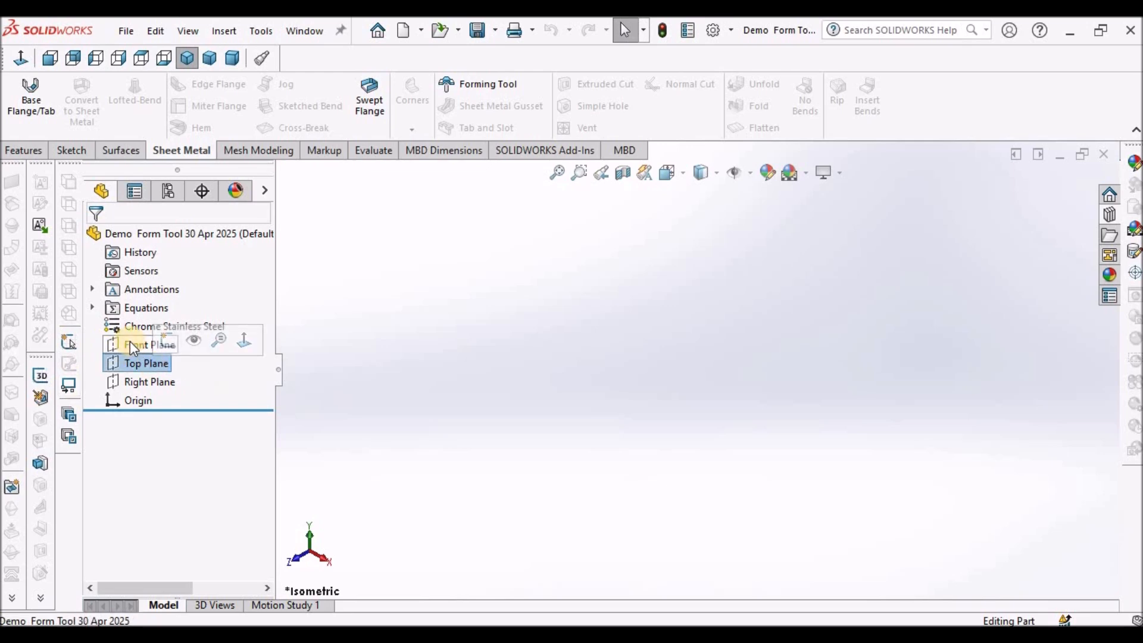
left_click(137, 365)
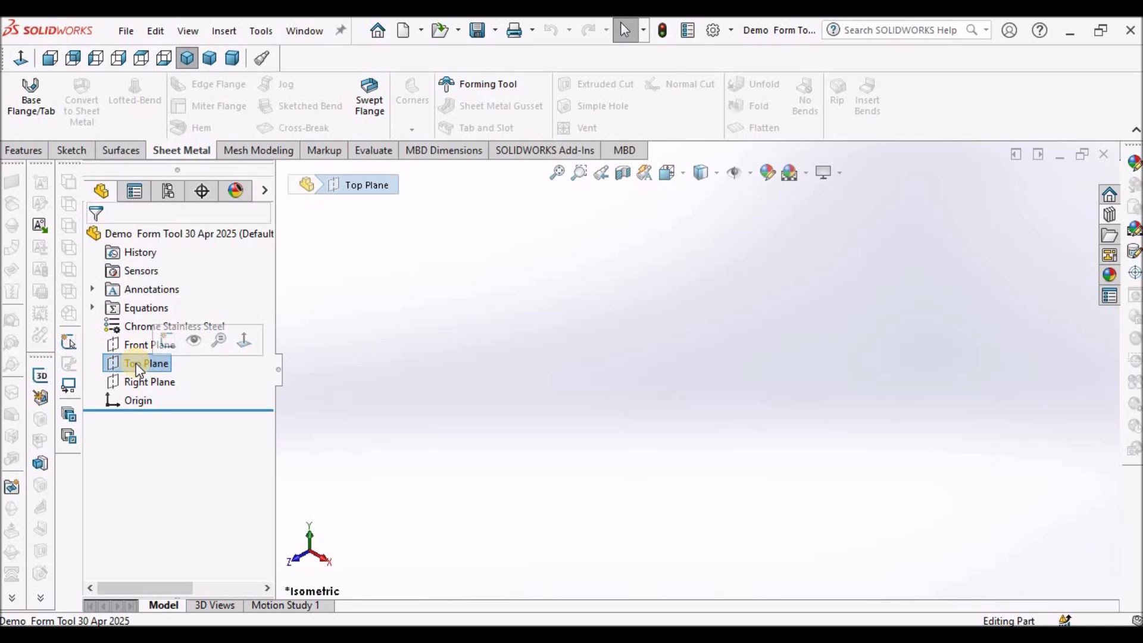
left_click(70, 153)
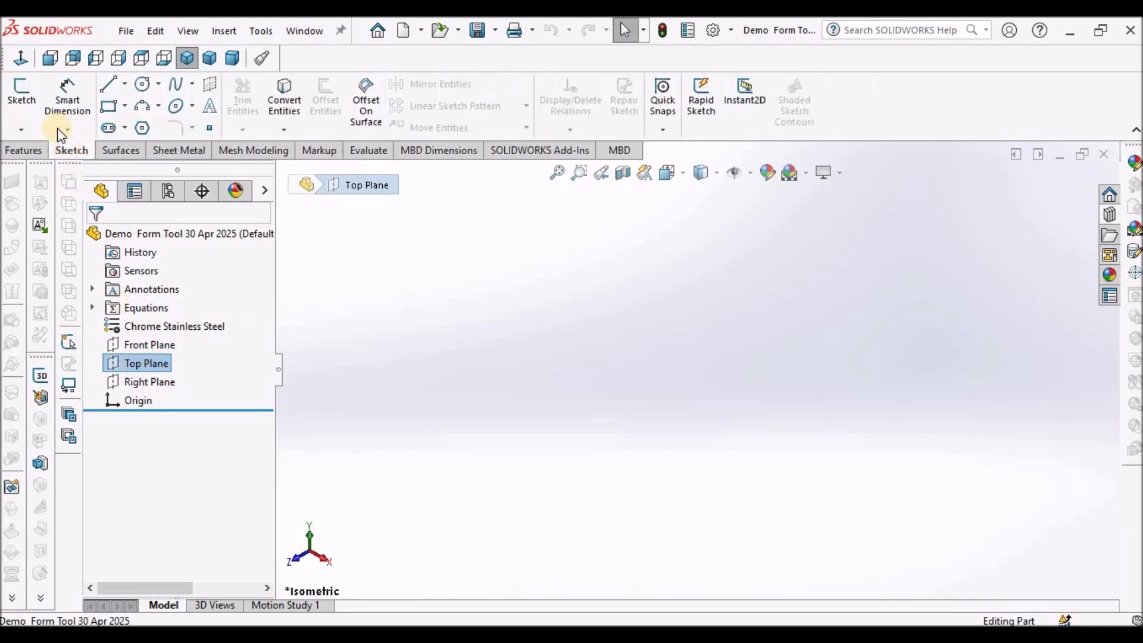
left_click(21, 93)
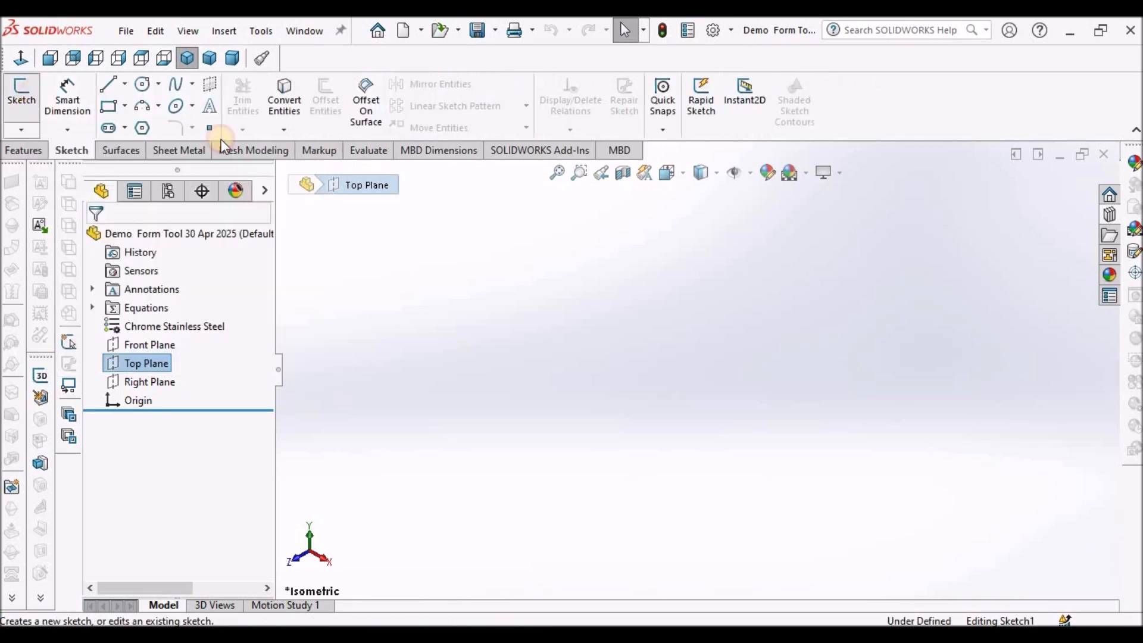
left_click(124, 106)
left_click(150, 148)
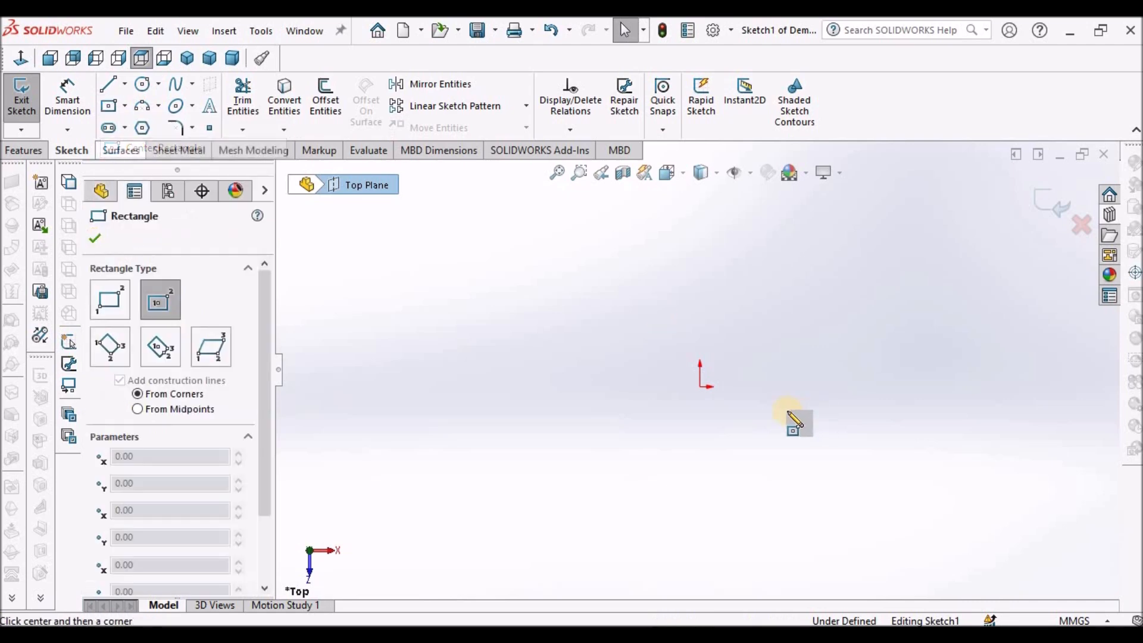
left_click(700, 387)
left_click(804, 295)
right_click(530, 276)
left_click(477, 327)
key("Escape")
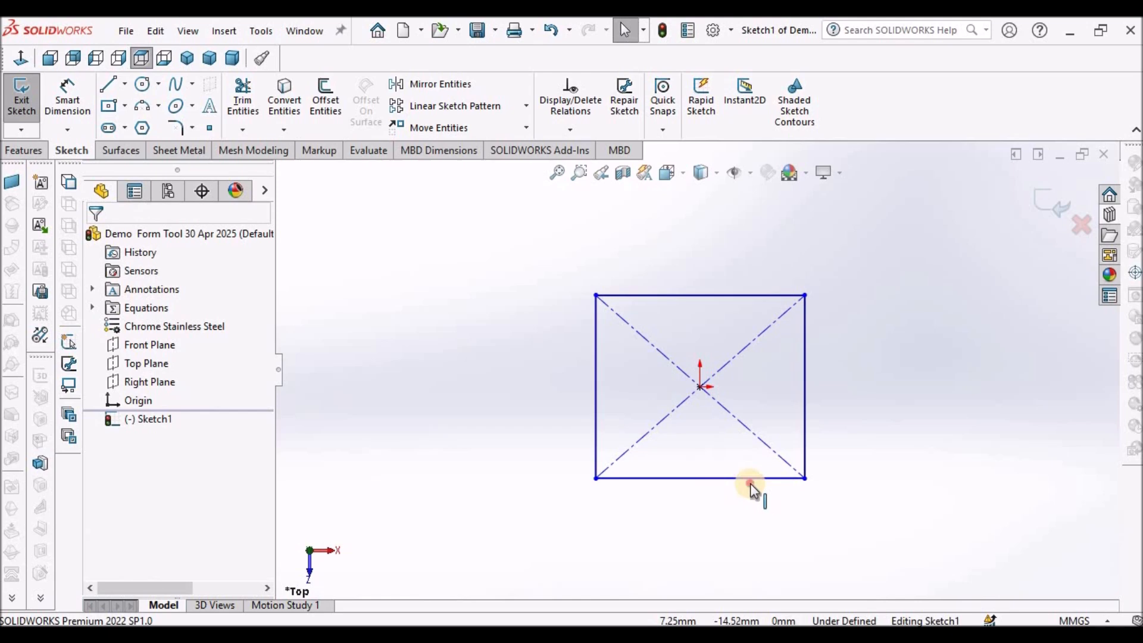
- Make two adjacent sides of the rectangle equal so that it forms a square
left_click(803, 447)
left_click(804, 385, "ctrl")
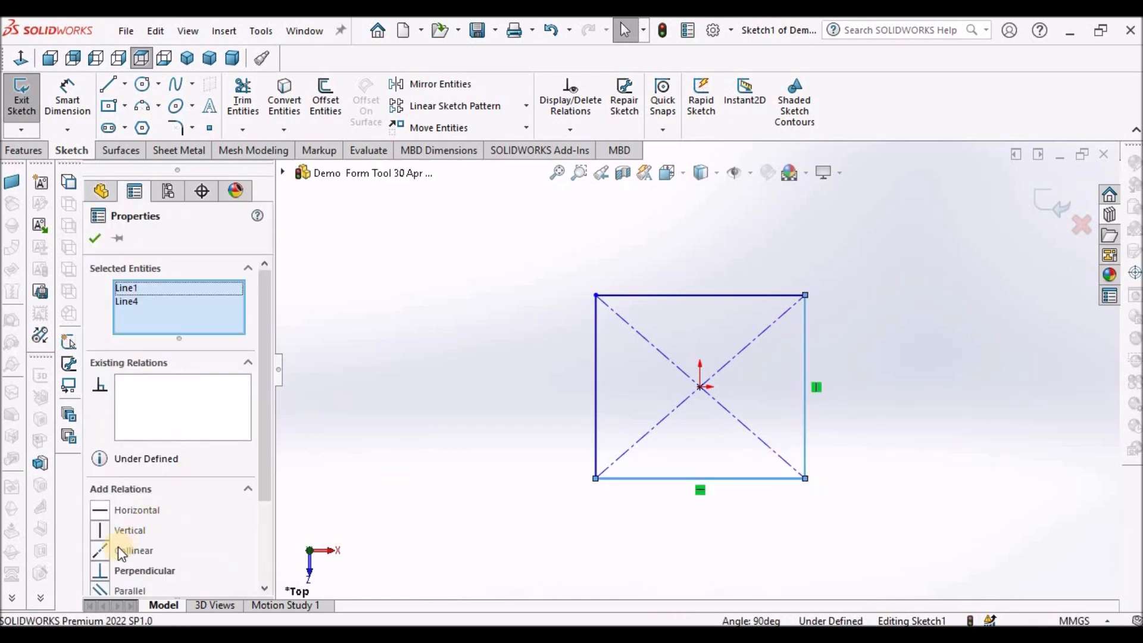
scroll(266, 485, "down", 3)
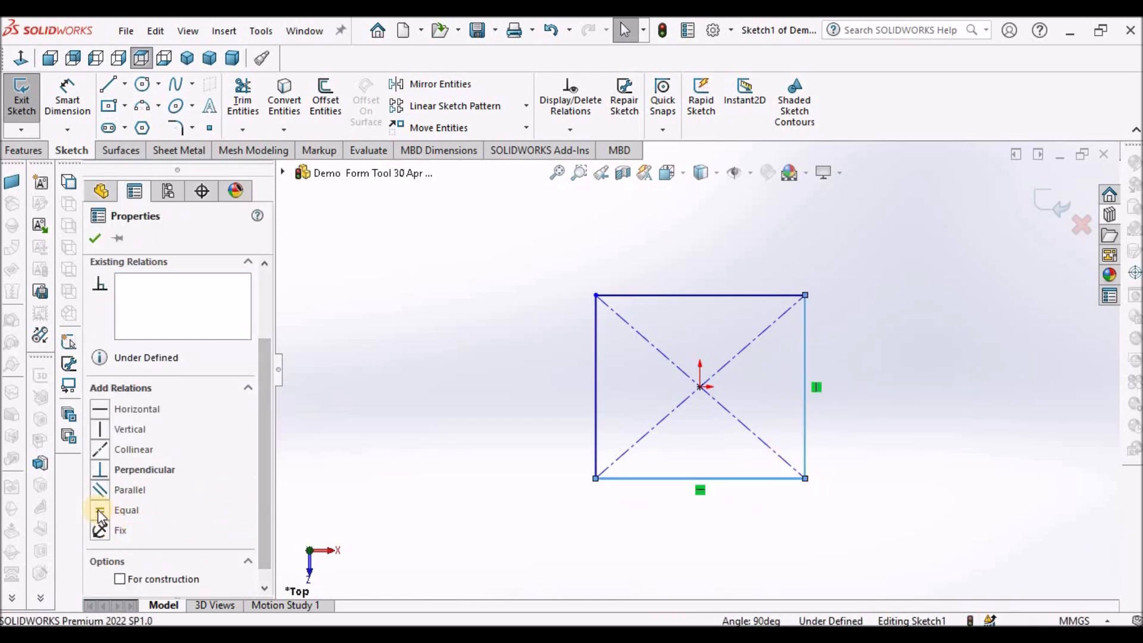
left_click(126, 510)
- Dimension the square's lower side and set it to 20 mm
left_click(67, 95)
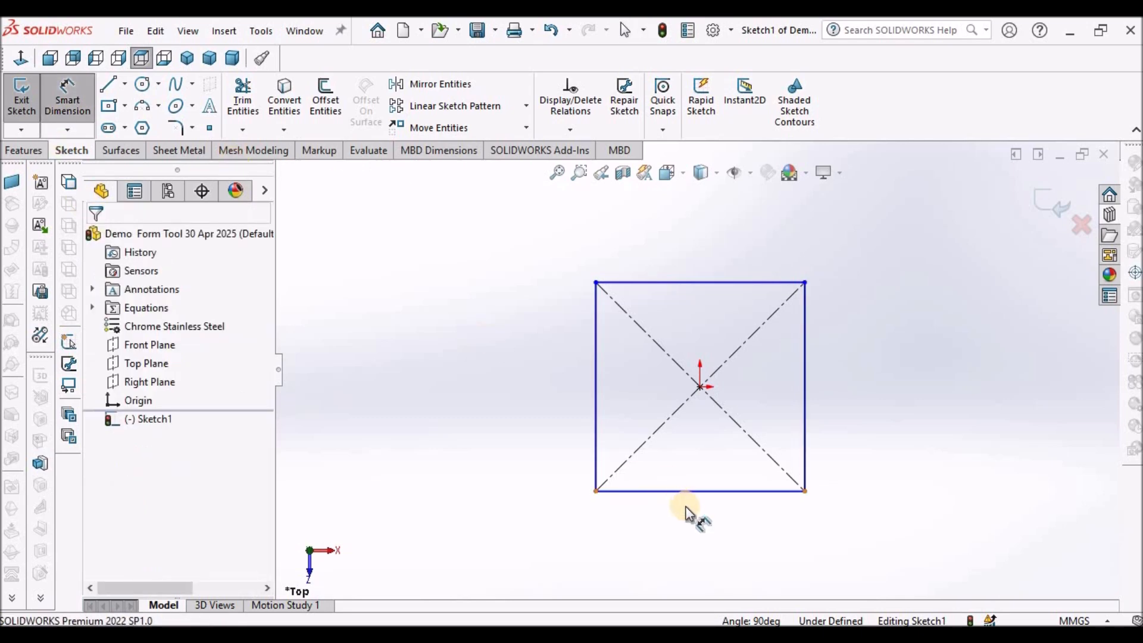
left_click(698, 522)
left_click(698, 521)
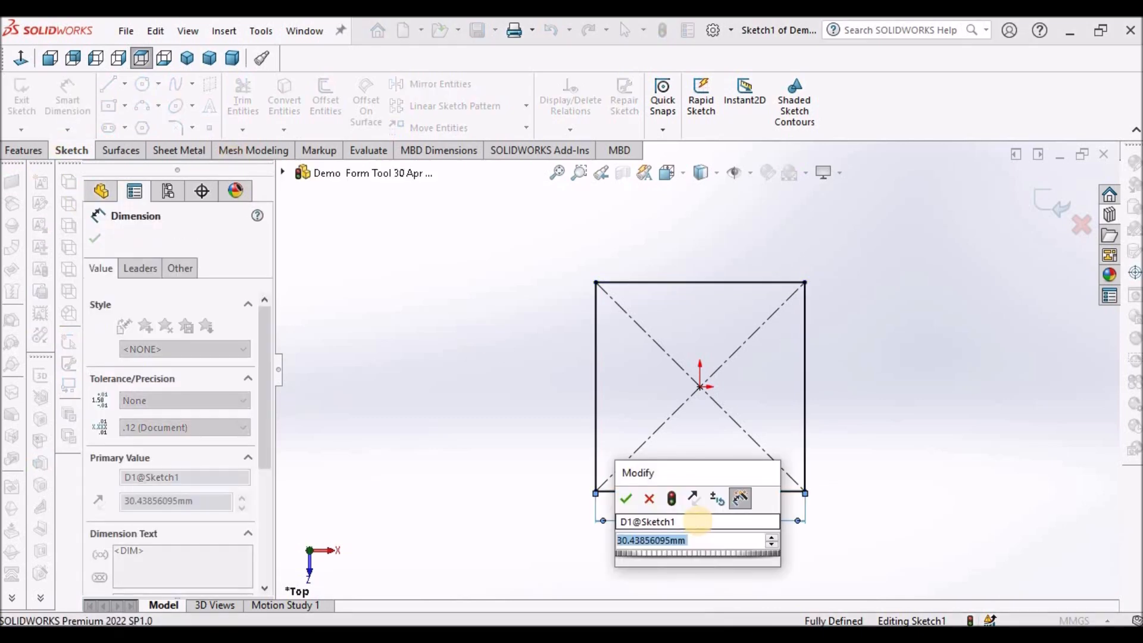
type("20")
key("Return")
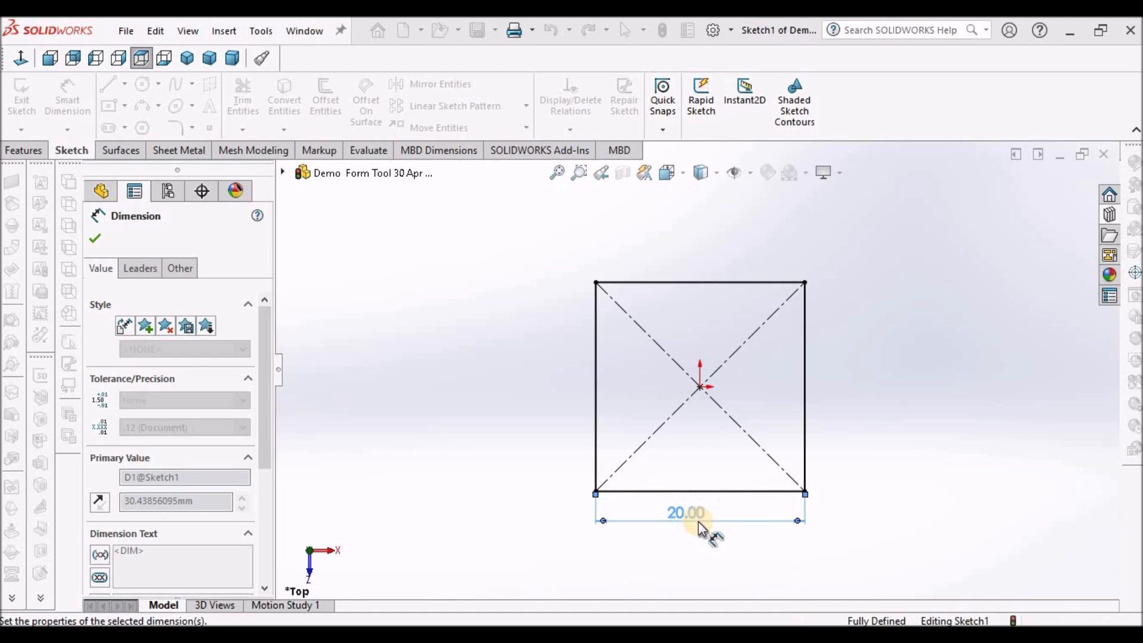
left_click(96, 239)
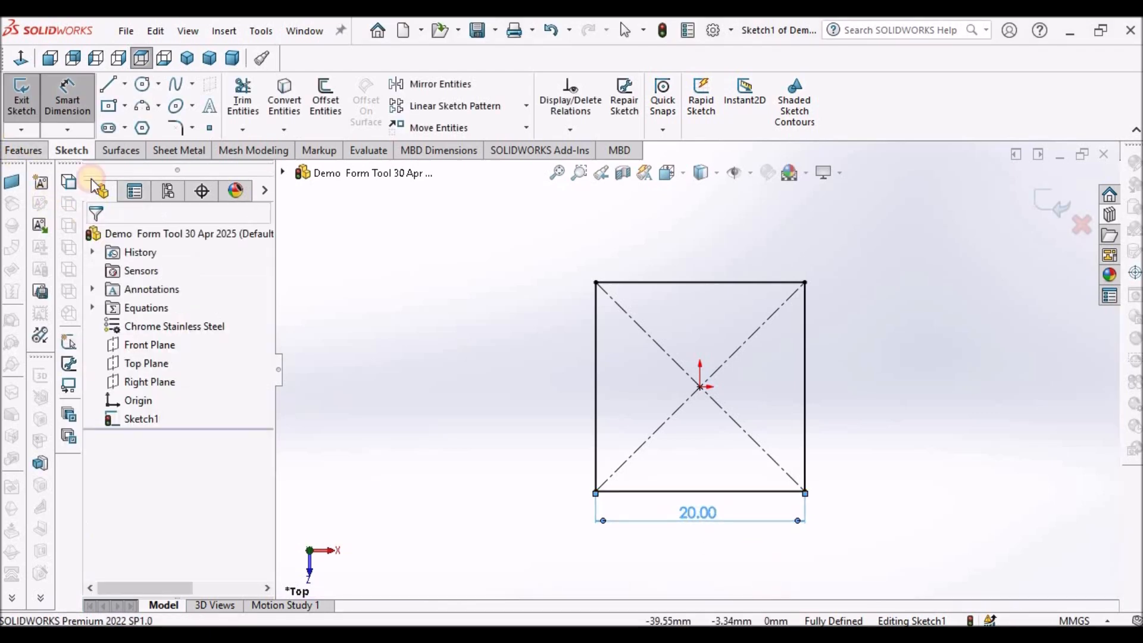
- Create a Base Flange from the square sketch with a sheet thickness of 0.10 mm
left_click(175, 155)
left_click(37, 105)
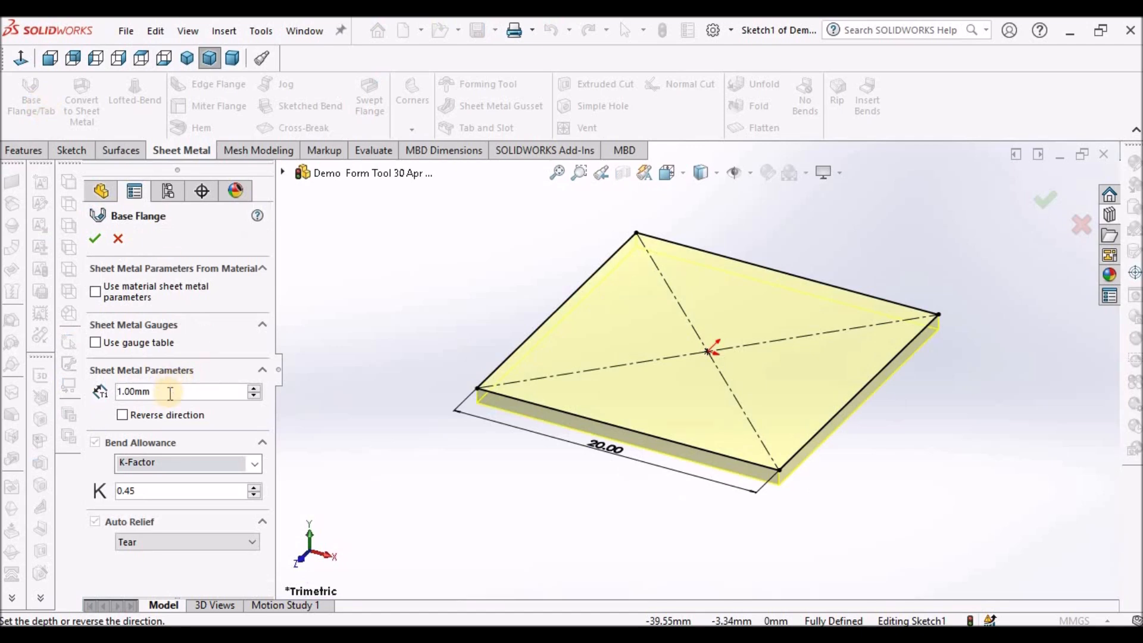
type(".1")
key("Return")
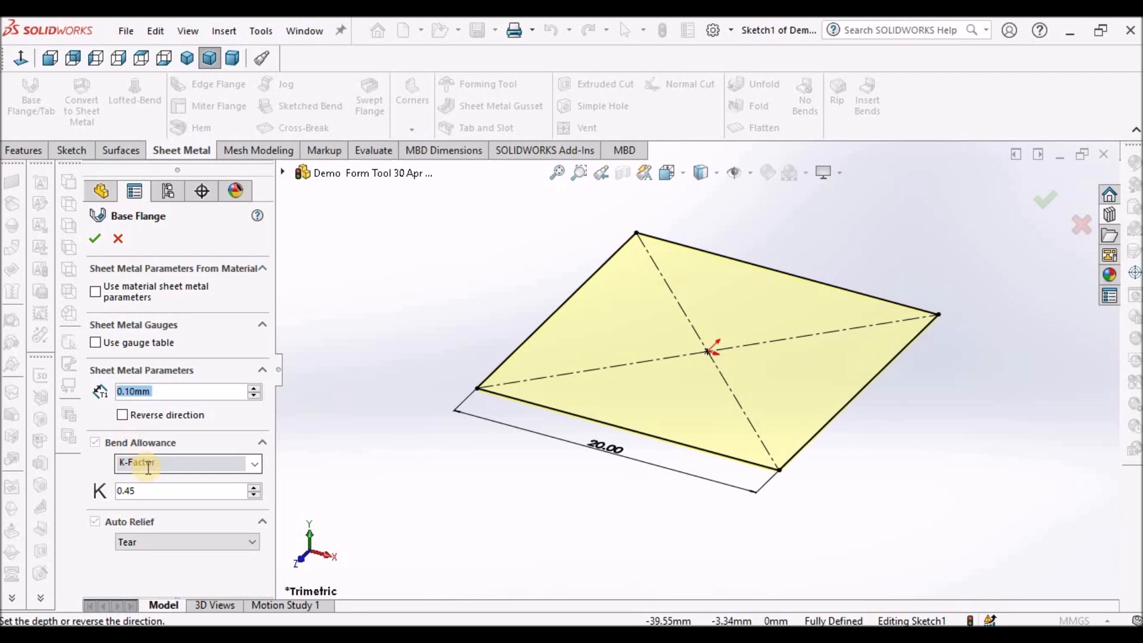
left_click(97, 240)
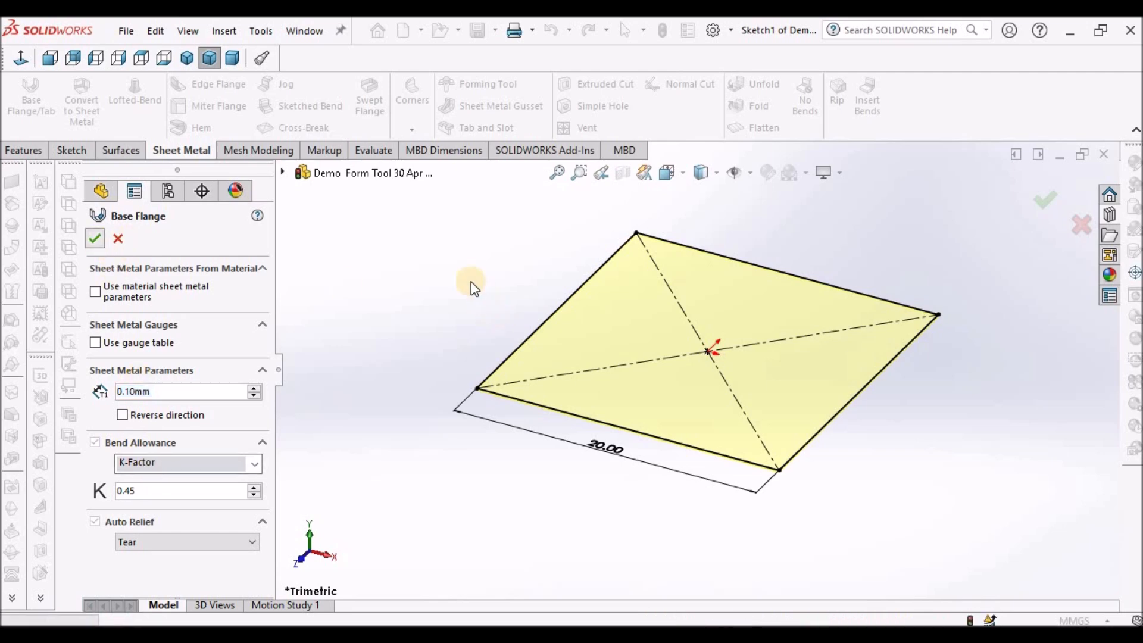
- Place the notched circular form tool from the Design Library on the base flange's top face
left_click(1106, 214)
left_click(943, 259)
left_click_drag(934, 376, 693, 334)
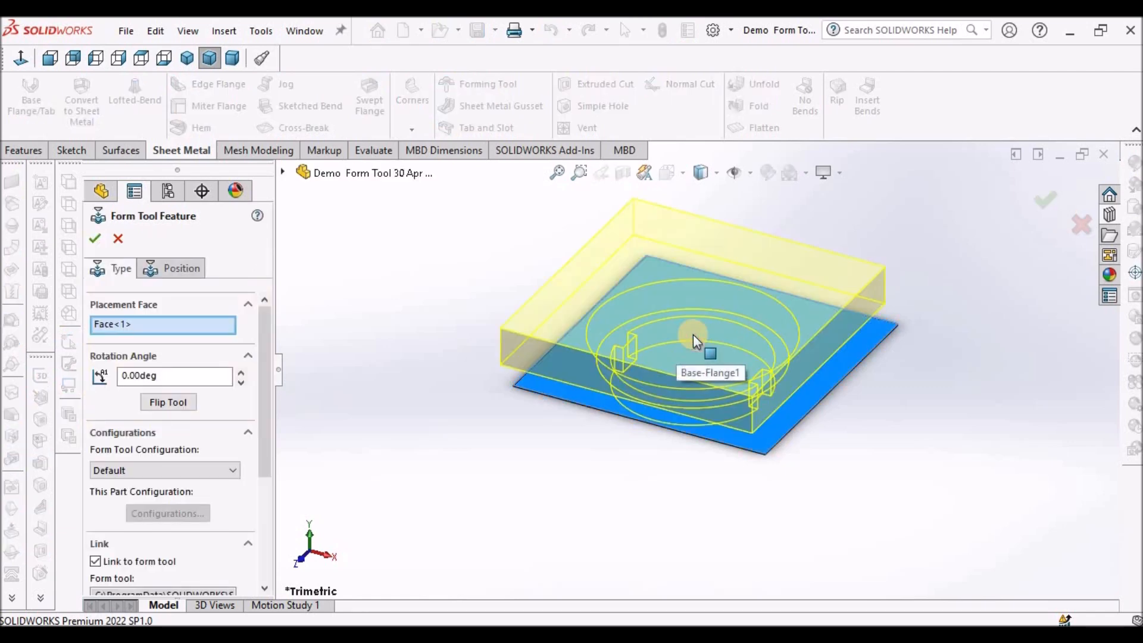
- Draw a diagonal construction centerline between opposite corners of the plate in the form tool's position sketch
left_click(166, 271)
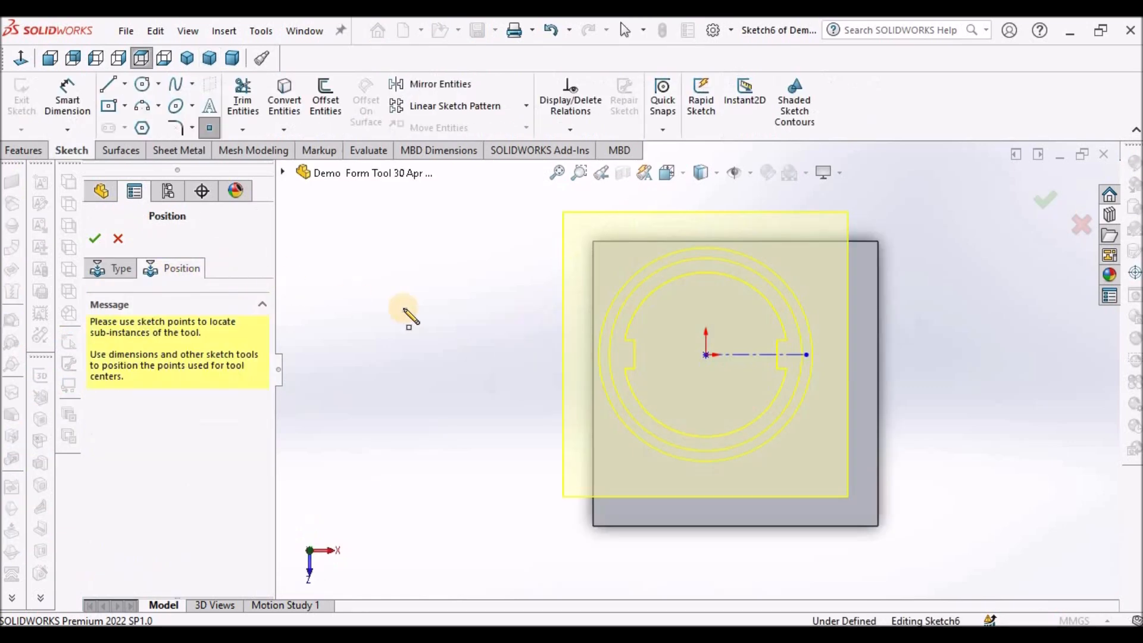
right_click(409, 259)
left_click(418, 262)
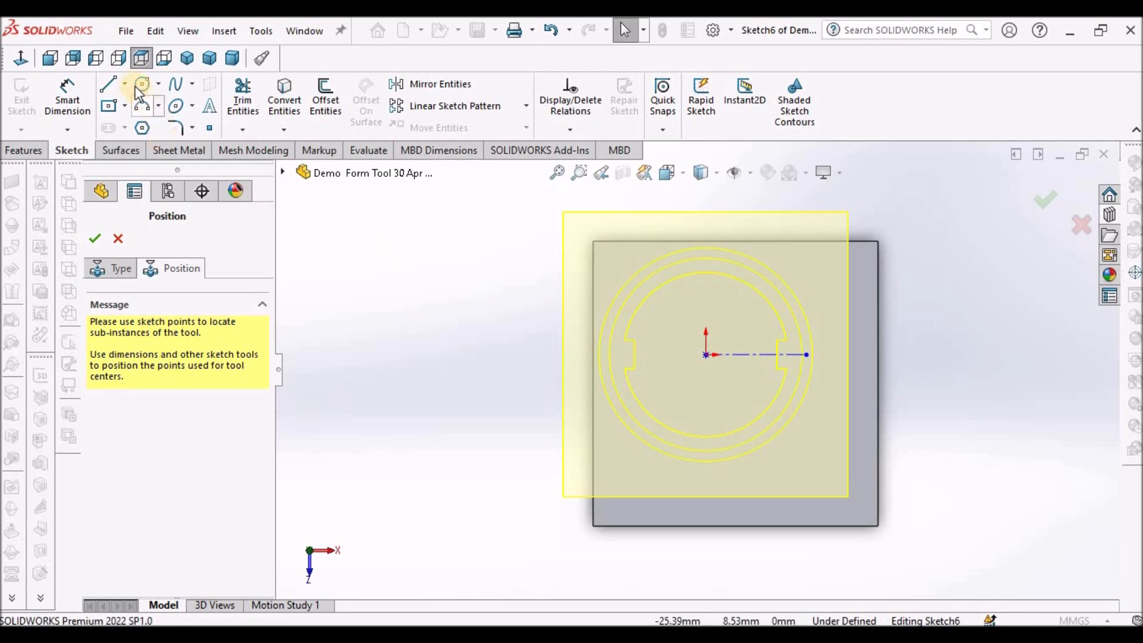
left_click(124, 88)
left_click(141, 125)
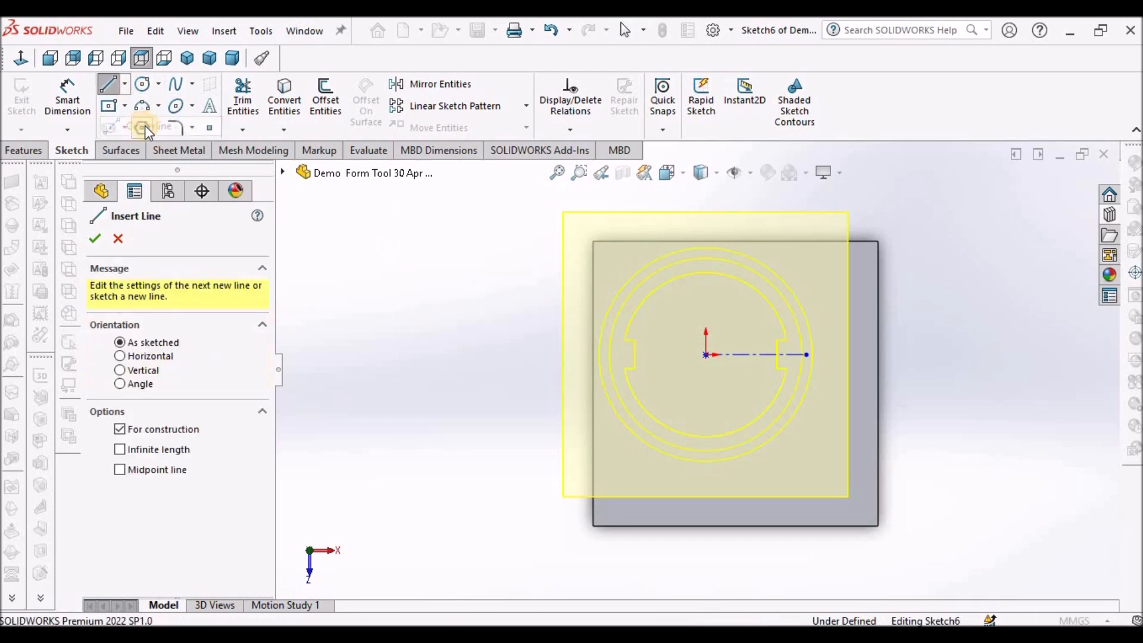
left_click(592, 241)
left_click(878, 526)
right_click(985, 326)
left_click(1005, 330)
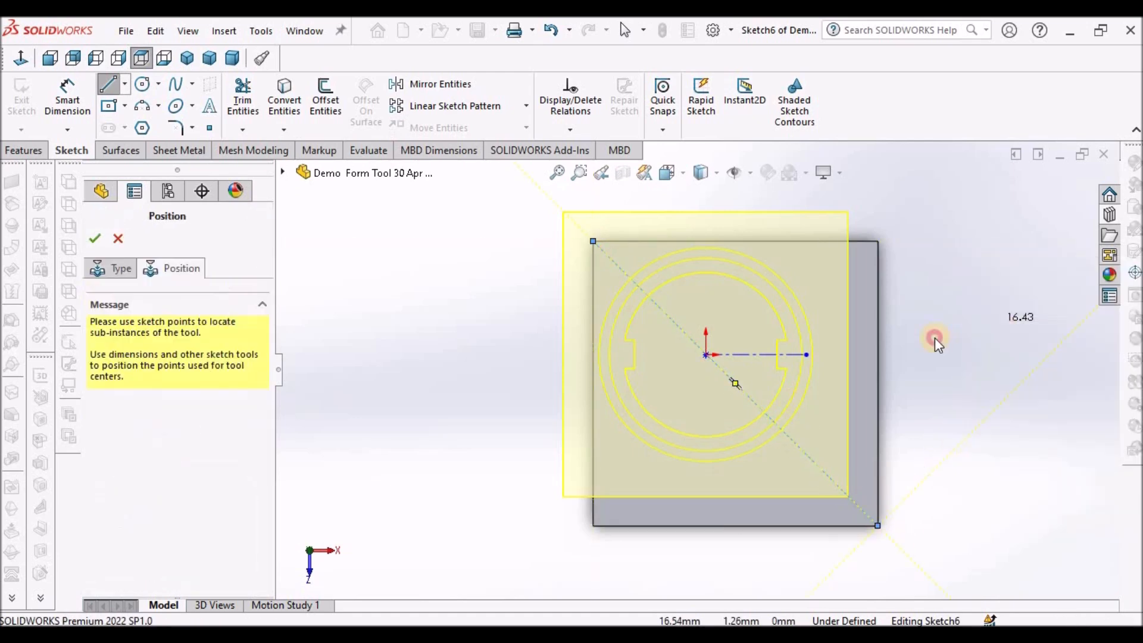
- Move the form tool's center point onto the midpoint of the diagonal centerline to center it on the plate
scroll(892, 381, "down", 3)
mouse_move(539, 331)
left_mouse_down()
mouse_move(607, 395)
mouse_move(592, 385)
left_mouse_up()
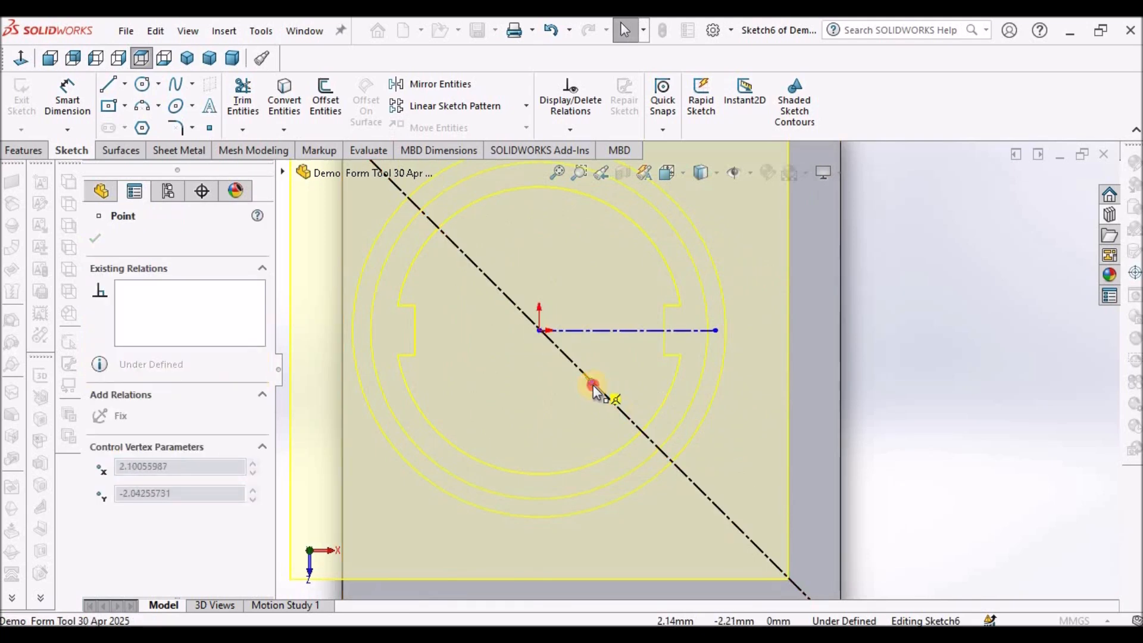
left_click_drag(541, 333, 590, 381)
key("f")
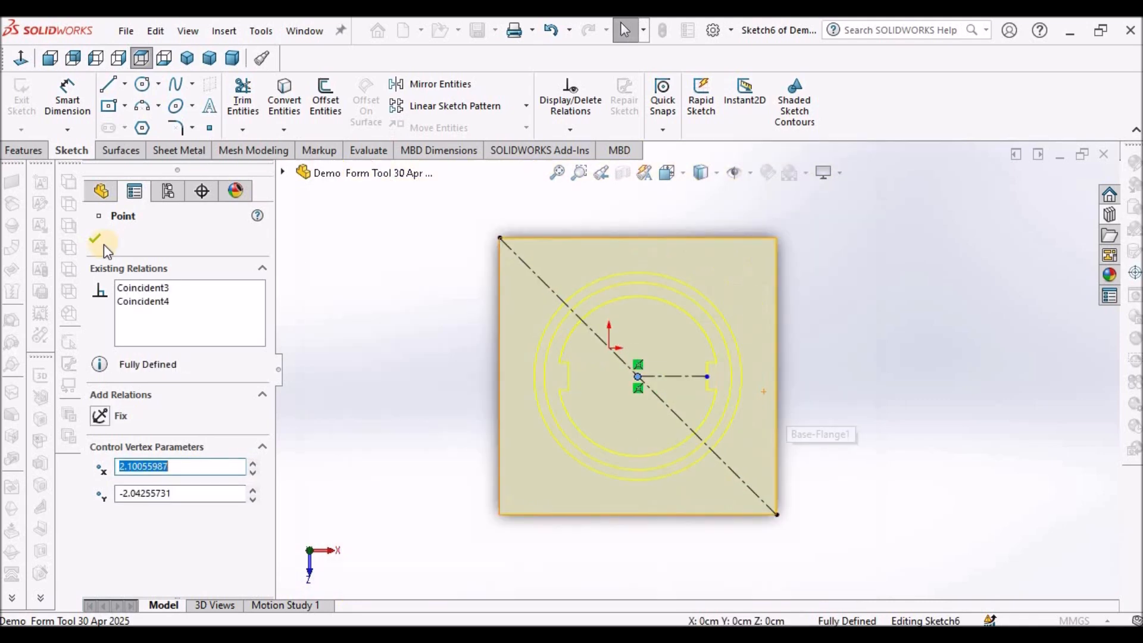
left_click(95, 239)
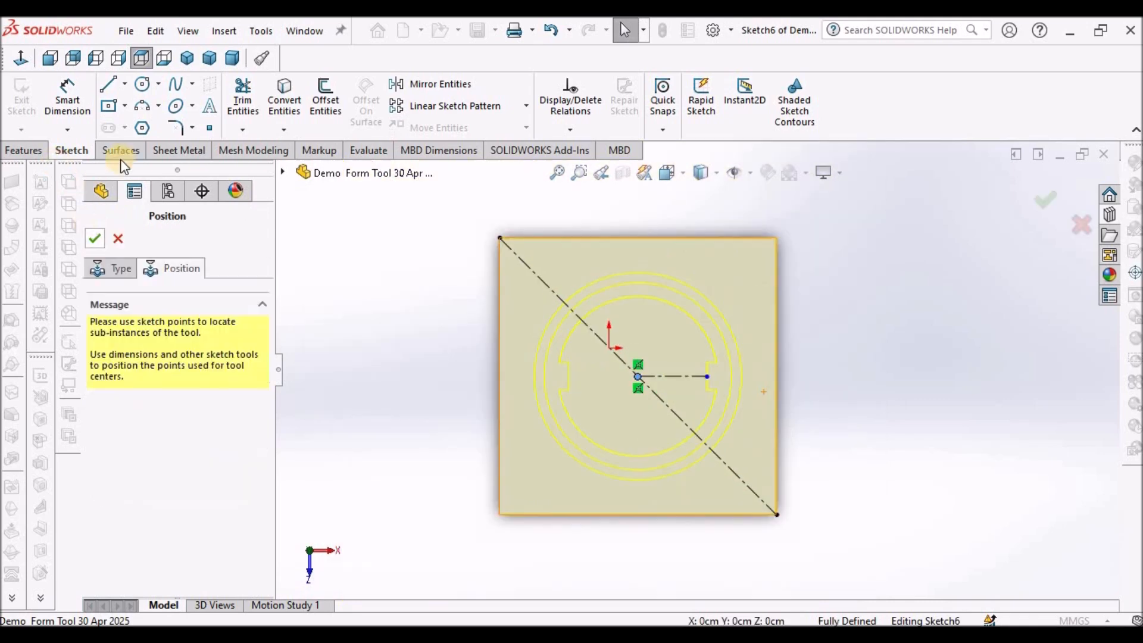
- Flip the form tool so the emboss rises above the plate, and complete the form tool feature
left_click(111, 269)
left_click(187, 58)
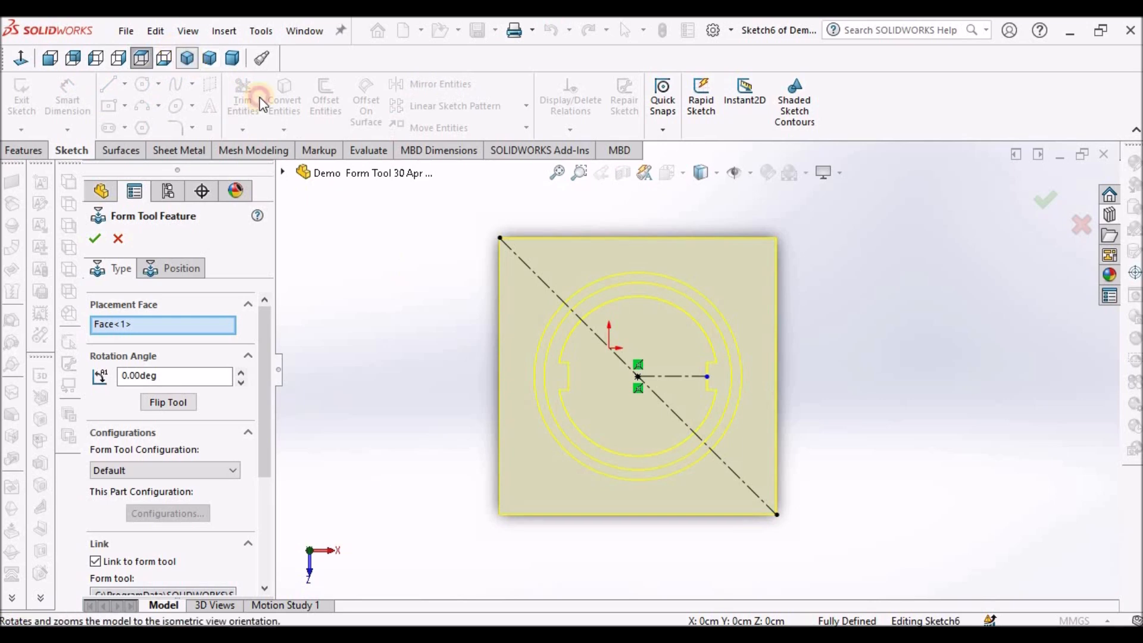
middle_click_drag(750, 274, 754, 259)
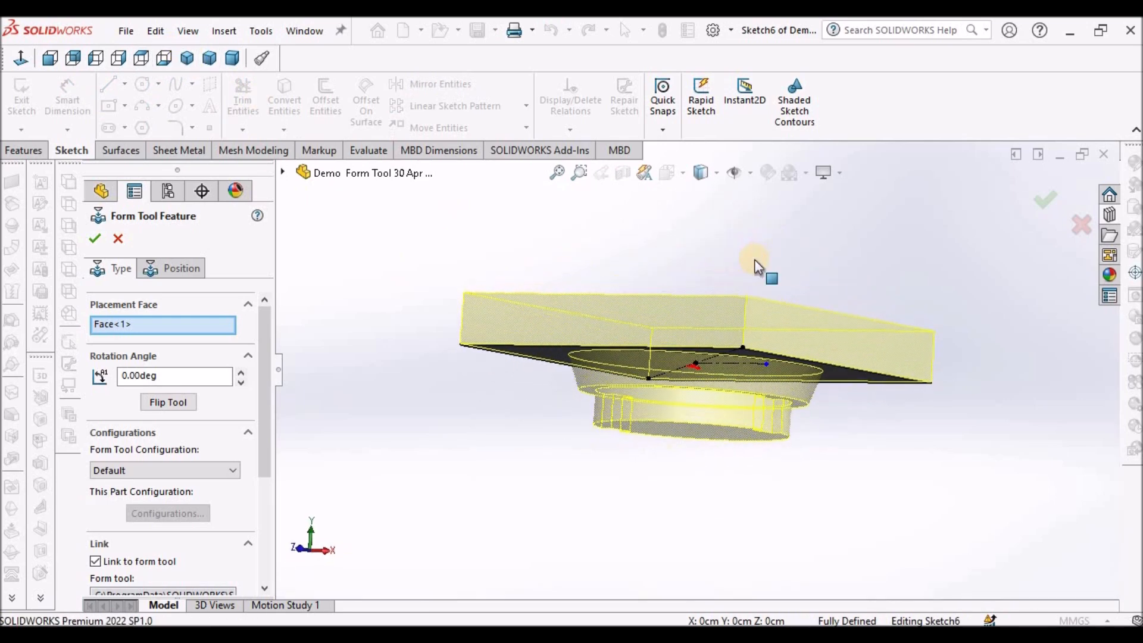
left_click(159, 405)
middle_click_drag(827, 317, 816, 422)
left_click(95, 238)
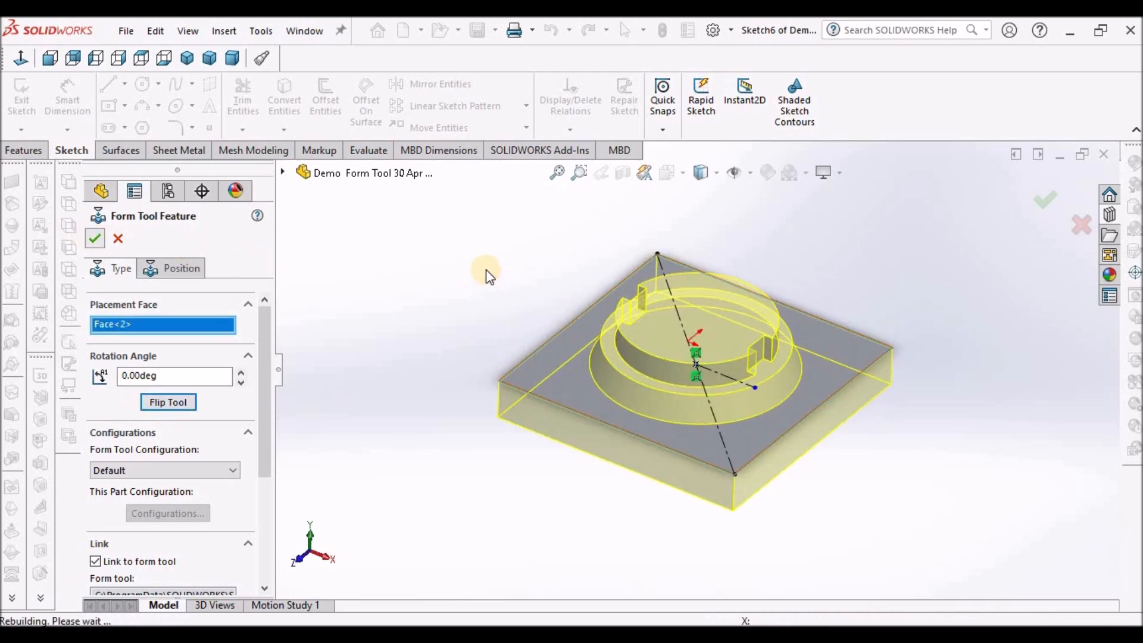
middle_click_drag(683, 339, 727, 369)
middle_click_drag(812, 265, 691, 352)
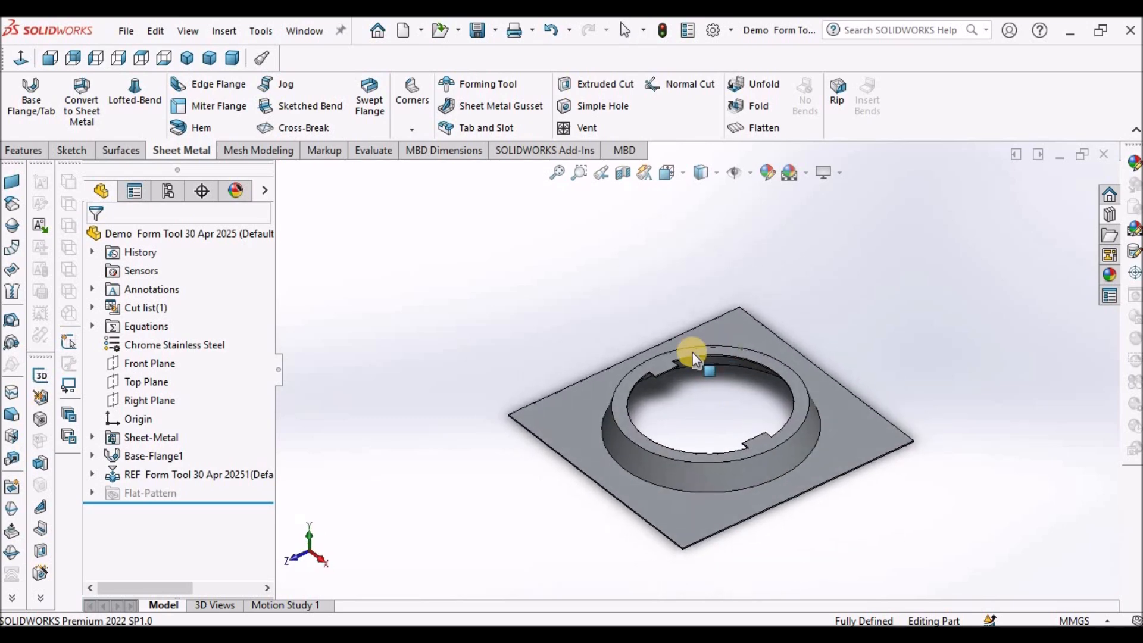
left_click(231, 58)
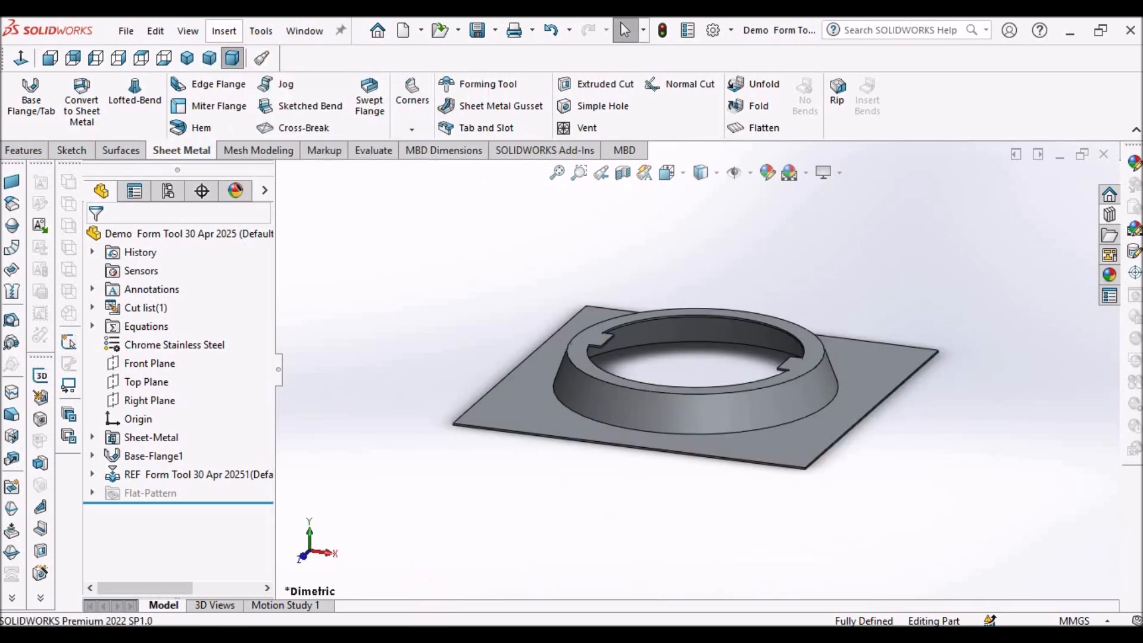